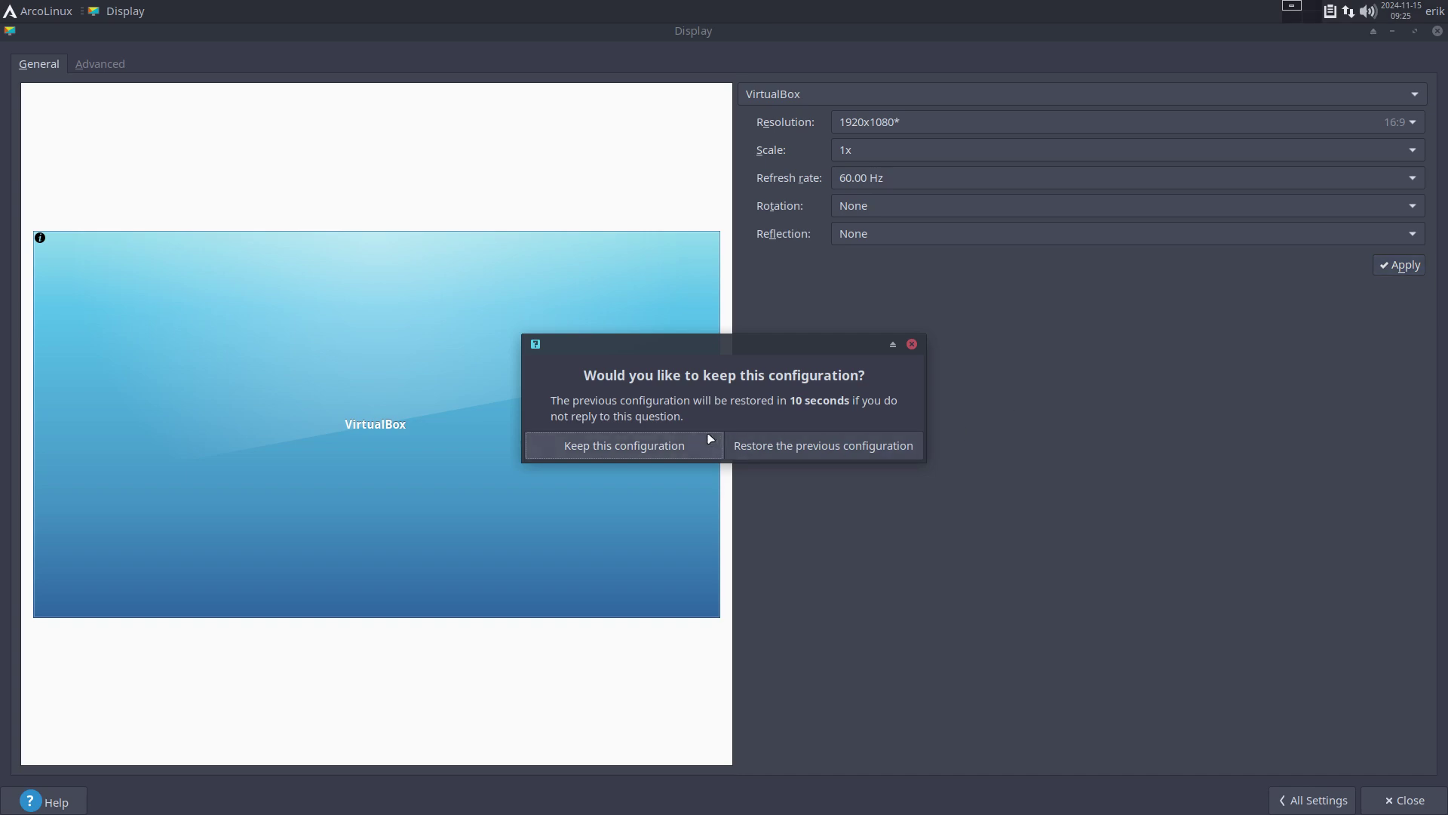
# Keep the 1920x1080 display configuration and close the display settings
pyautogui.click(667, 446)
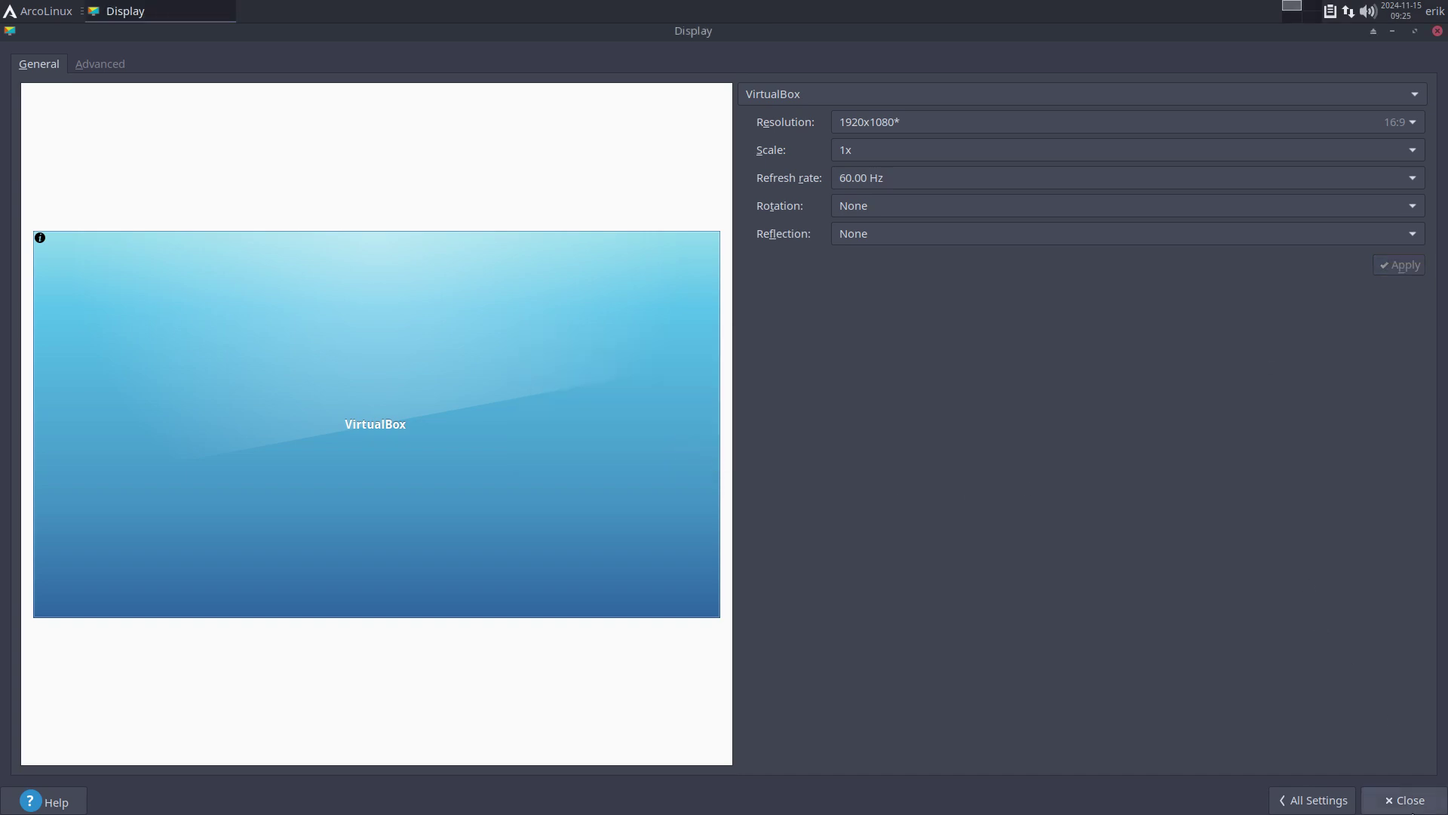
pyautogui.click(1410, 802)
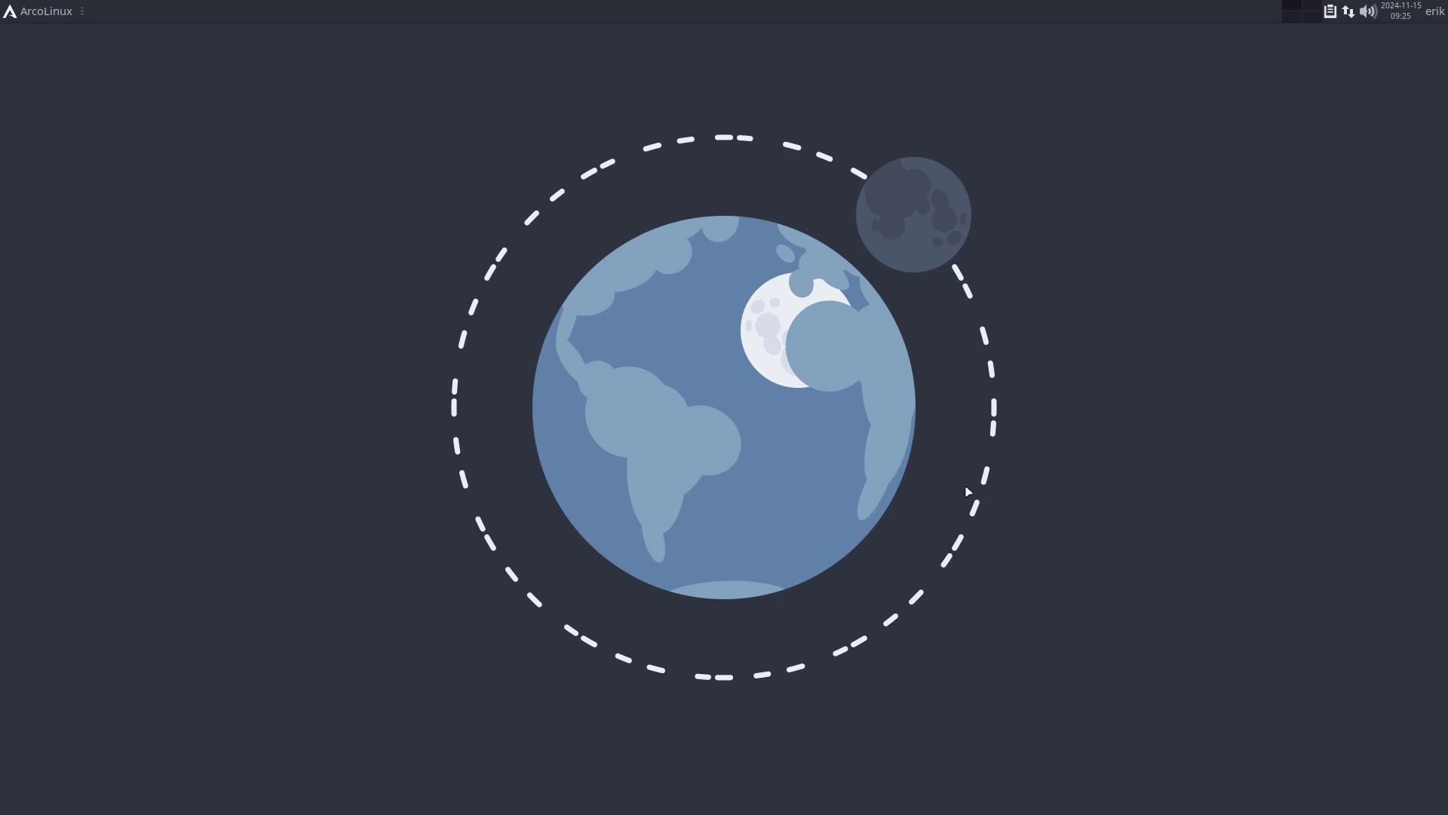
# Take the Net virtual machine out of full screen, check the host workspaces, and return it to full screen
pyautogui.hotkey('ctrl', 'f')
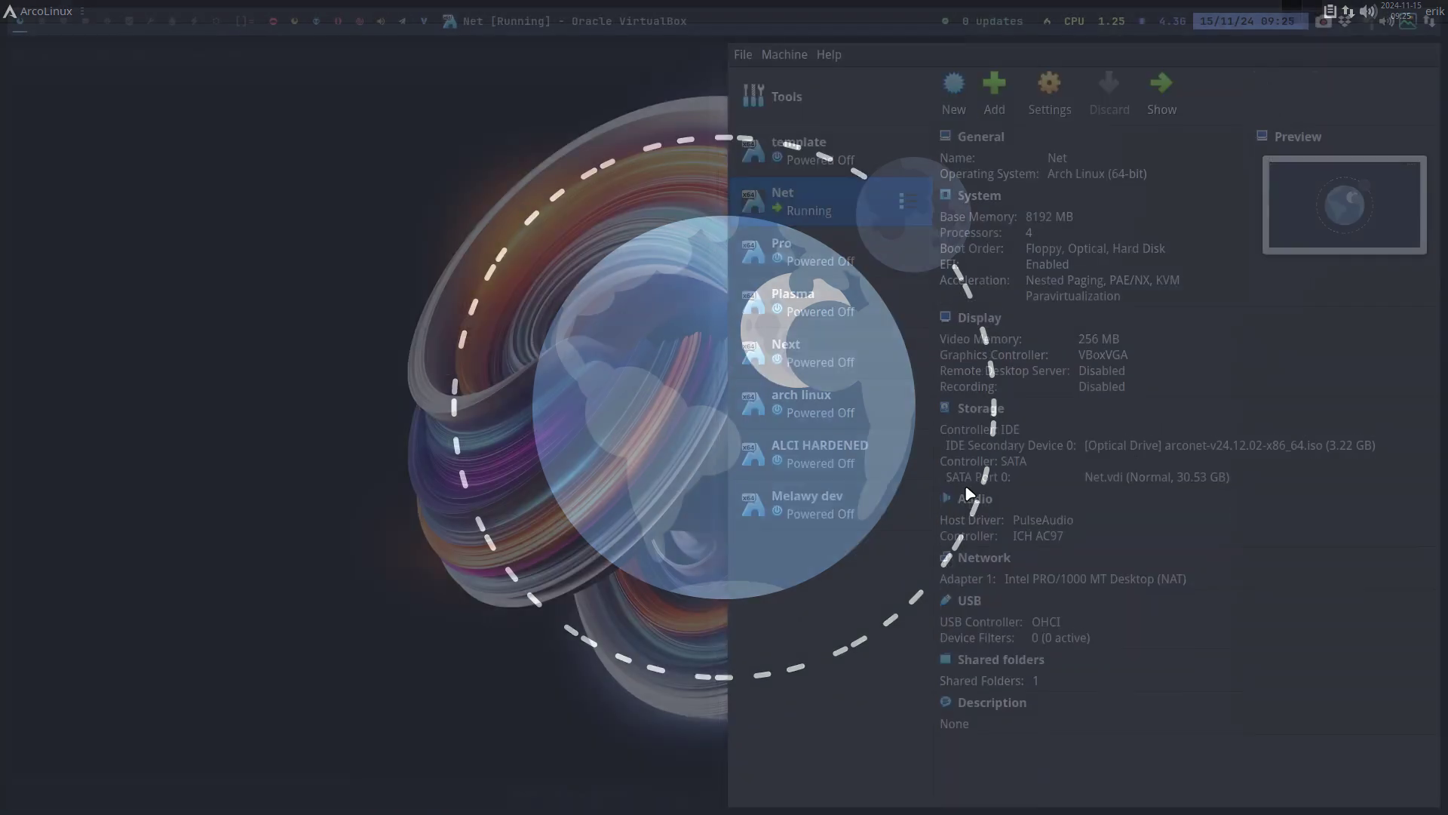
pyautogui.click(60, 23)
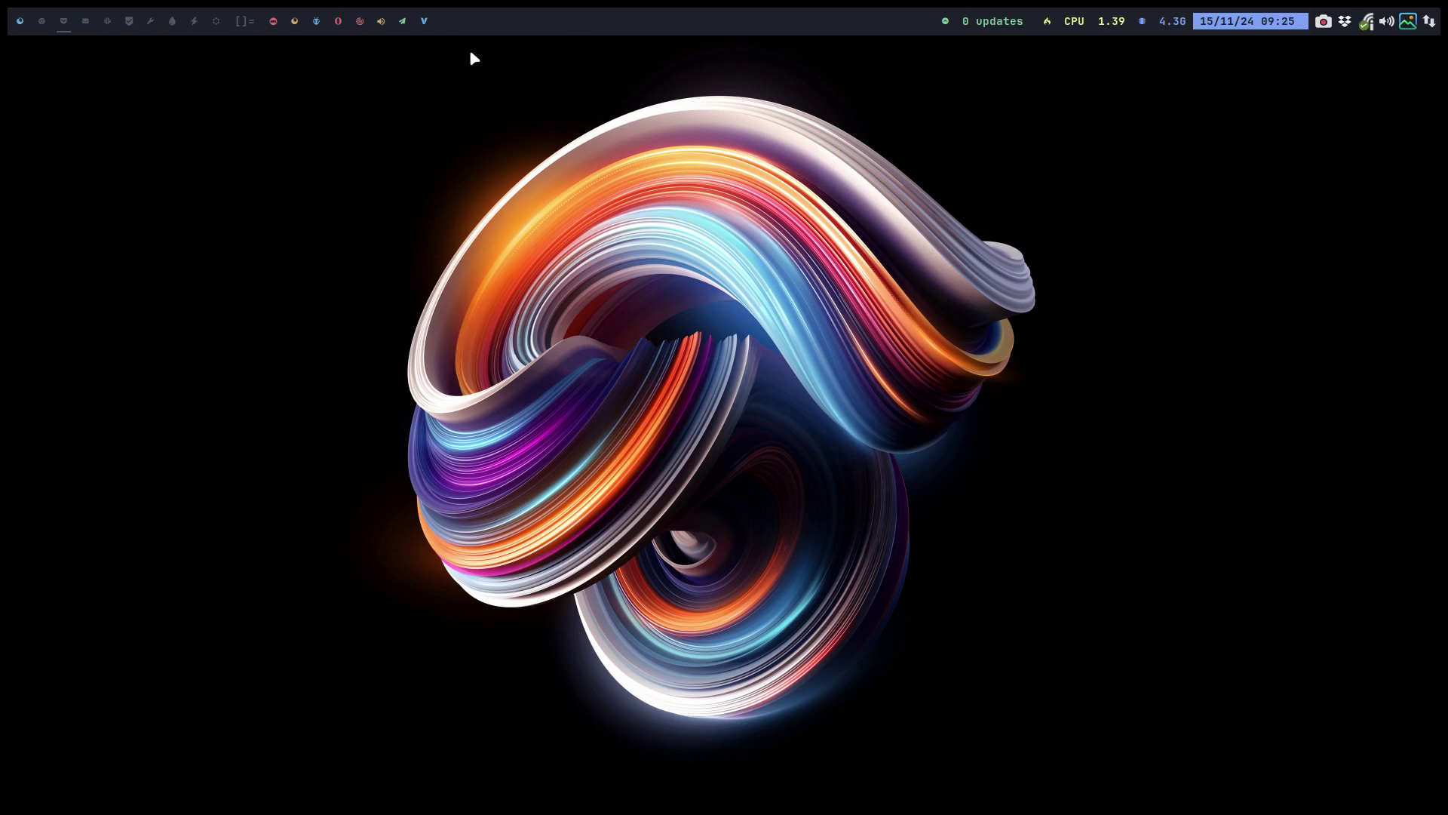
pyautogui.click(20, 22)
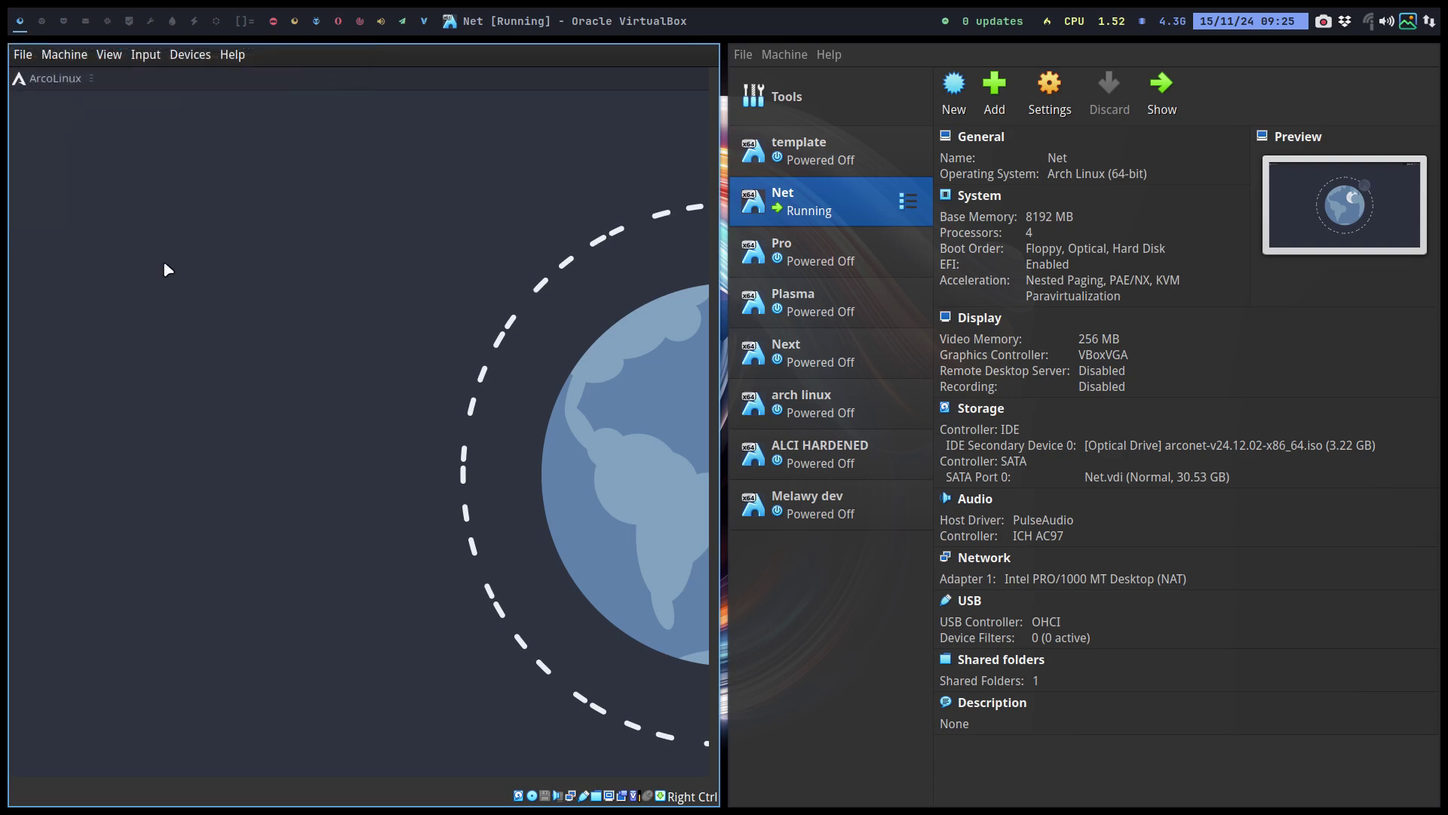
pyautogui.hotkey('ctrl', 'f')
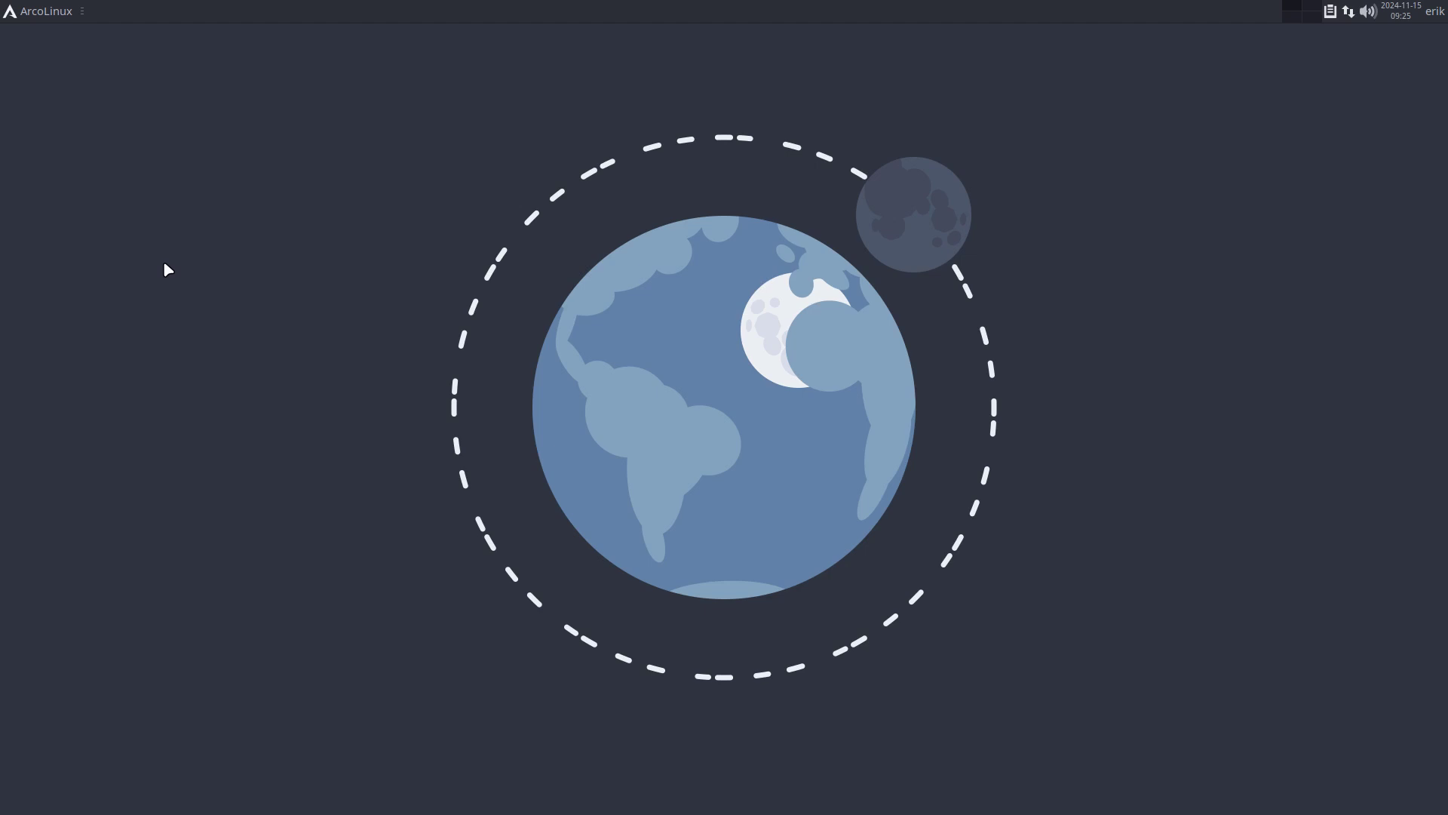
# Open a terminal, run the update command, accept the package installation, and shift the terminal window slightly up
pyautogui.press('super+Return')
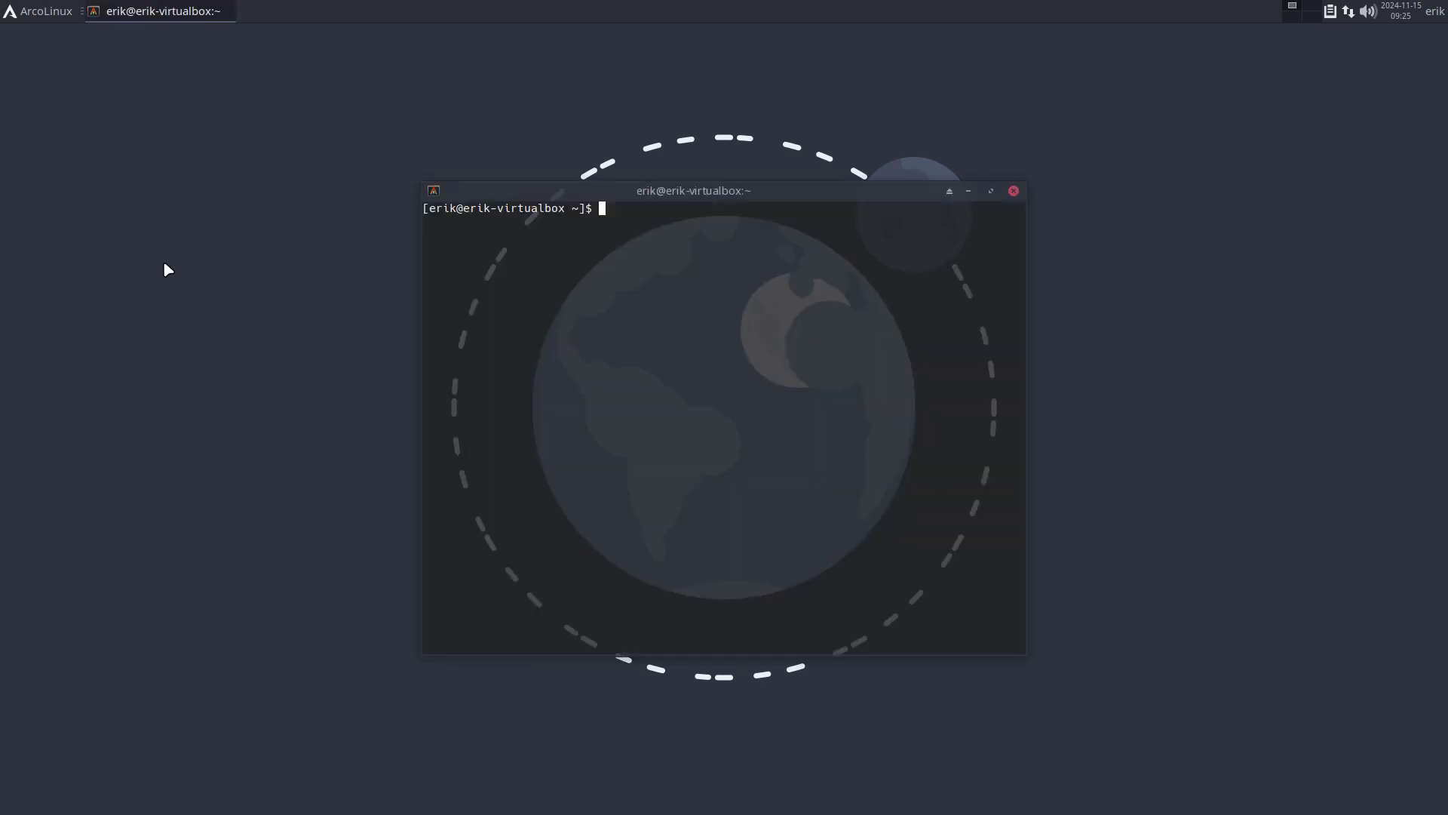
pyautogui.write('update')
pyautogui.press('Return')
pyautogui.press('Return')
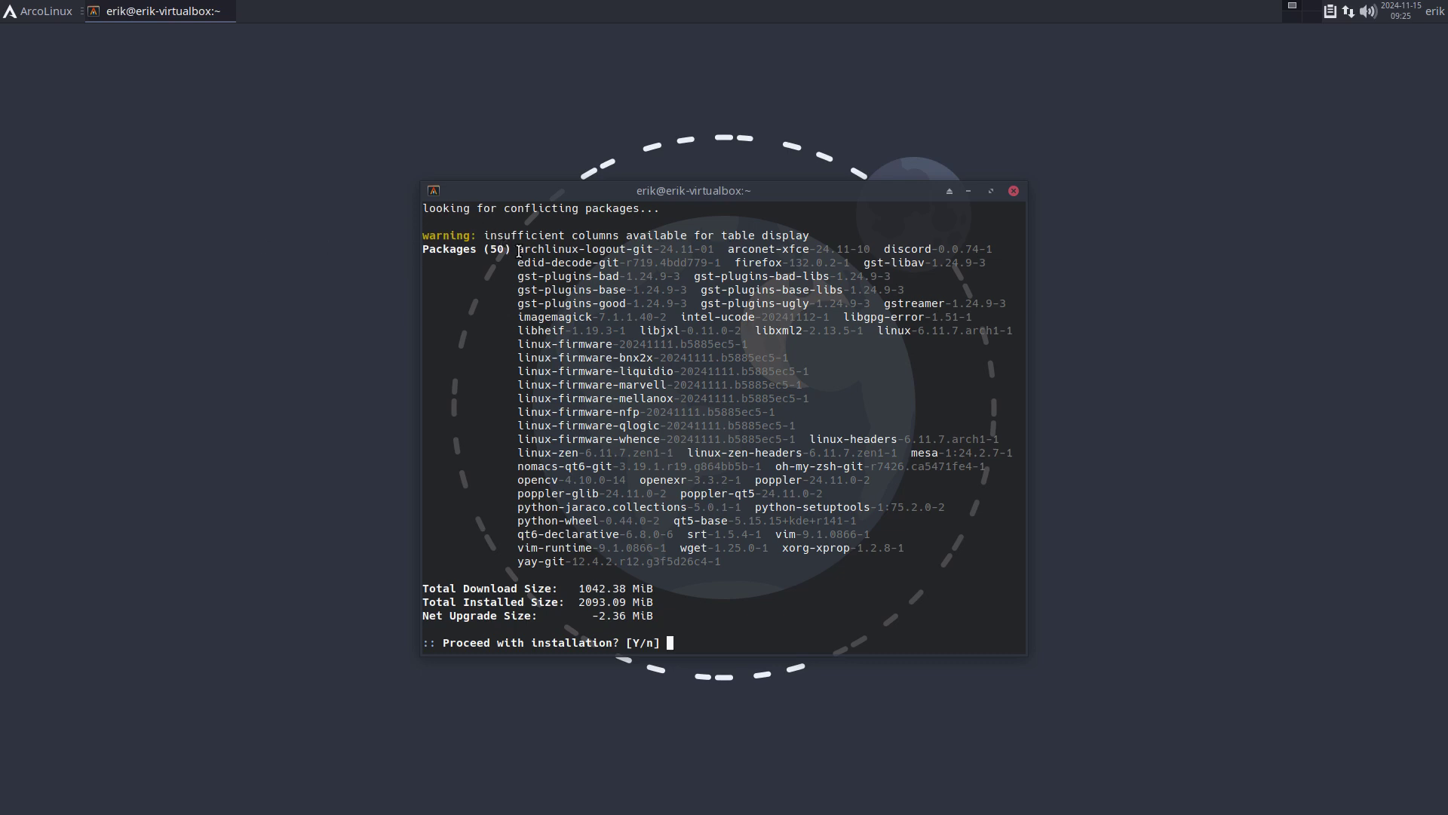
pyautogui.moveTo(518, 249); pyautogui.dragTo(653, 248)
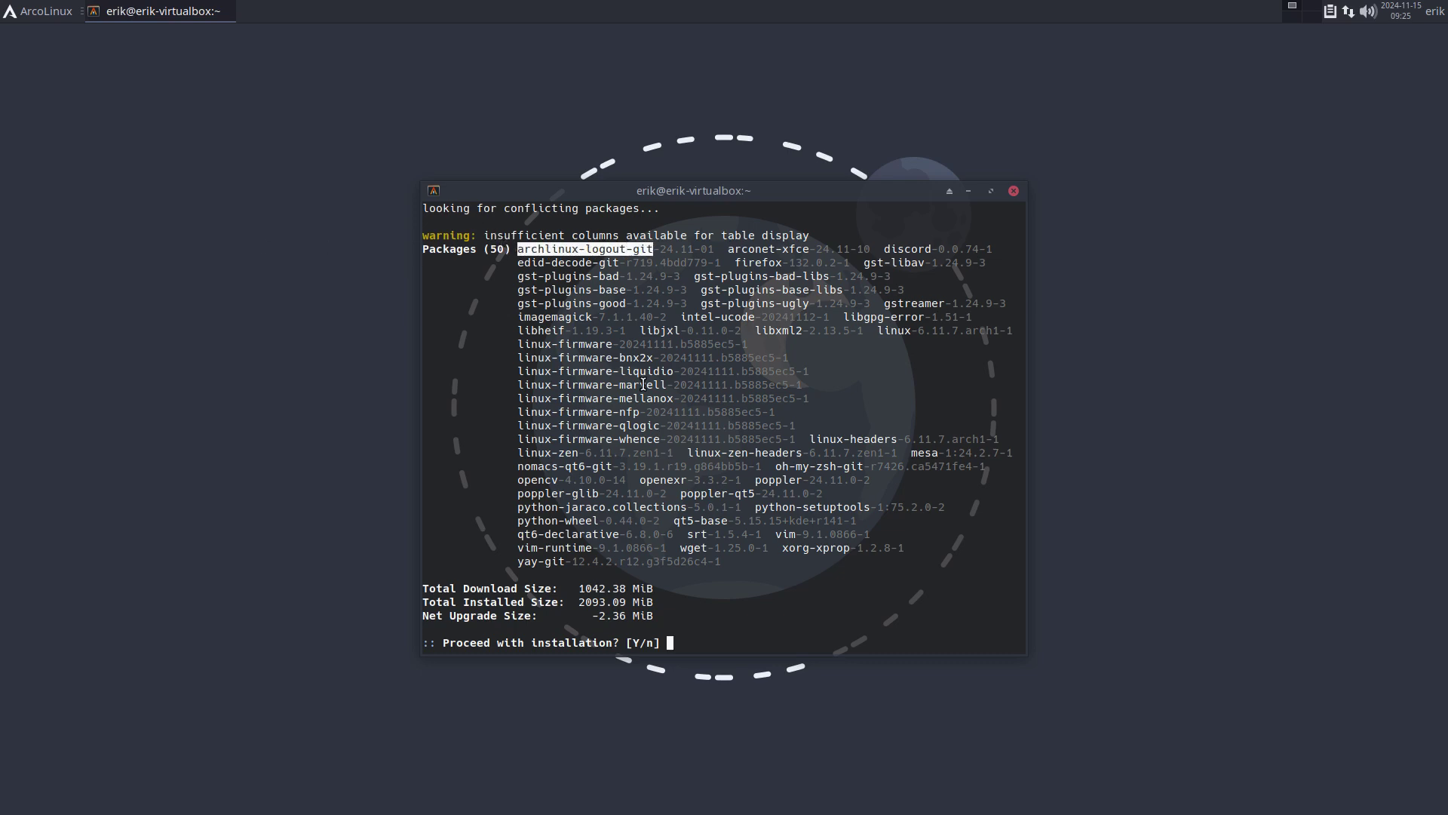
pyautogui.press('Return')
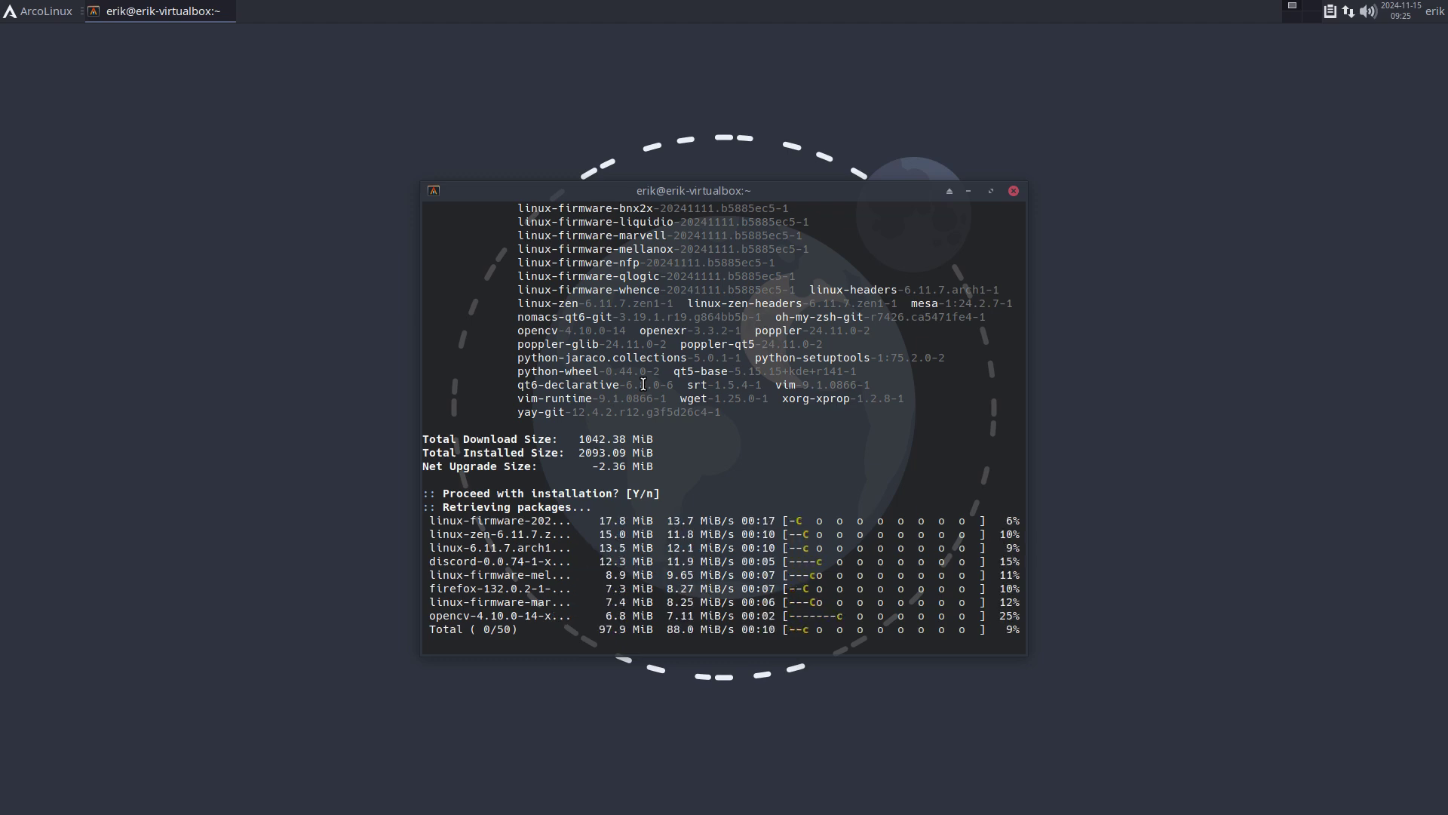
pyautogui.moveTo(708, 195); pyautogui.dragTo(655, 158)
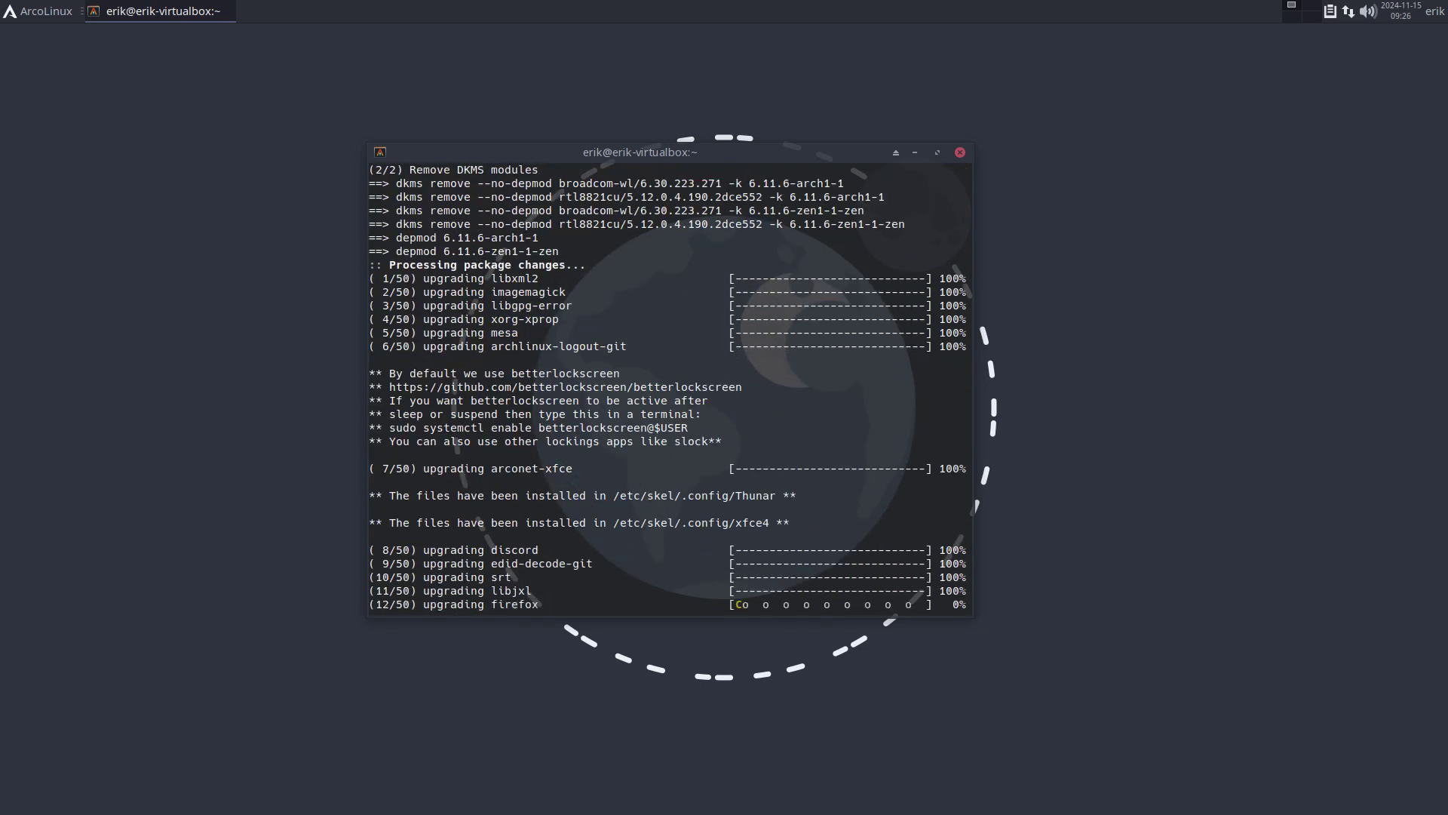
# Launch Firefox from the Internet applications while the update runs
pyautogui.click(37, 10)
pyautogui.click(76, 128)
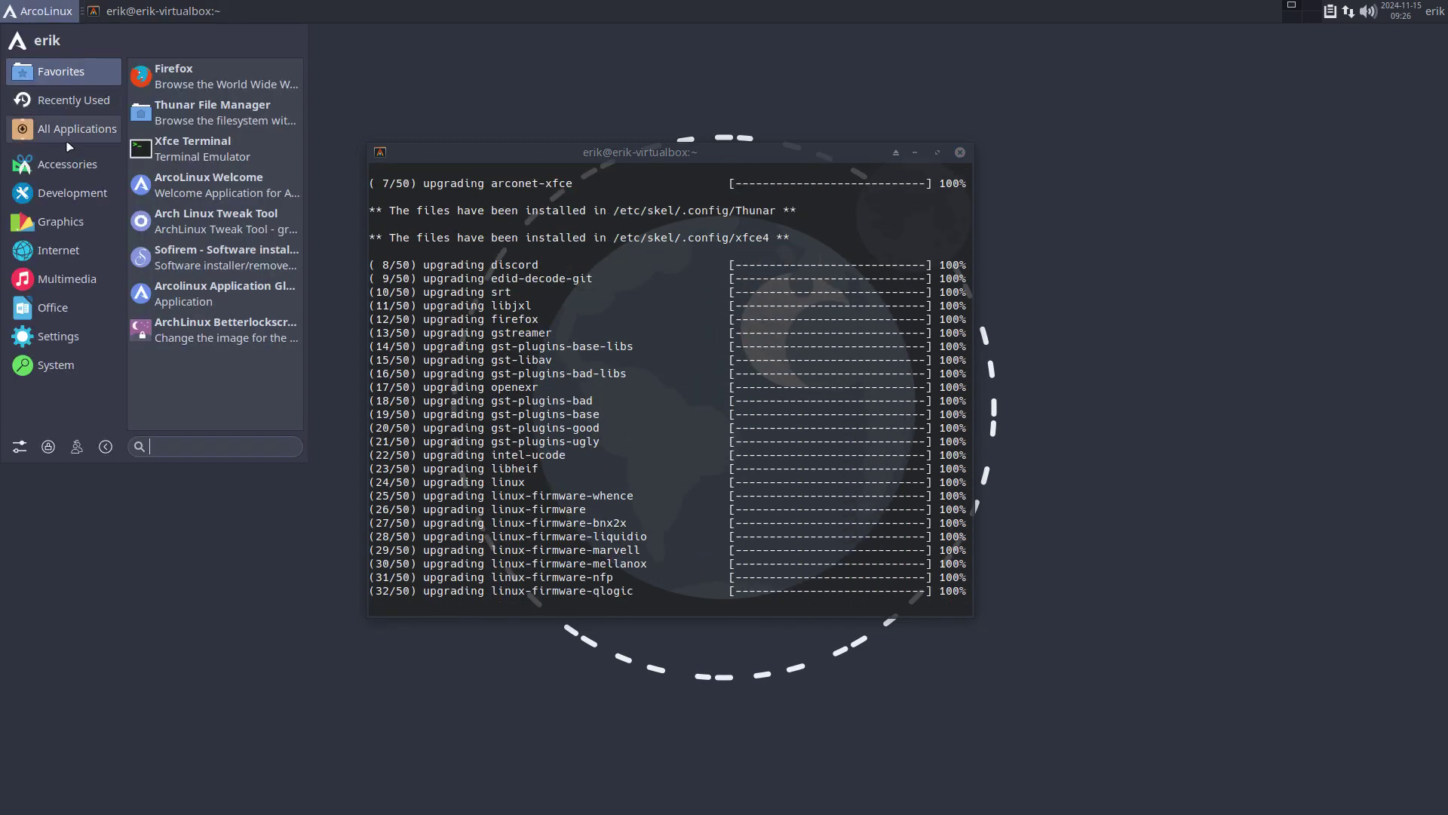
pyautogui.click(95, 106)
pyautogui.moveTo(75, 252)
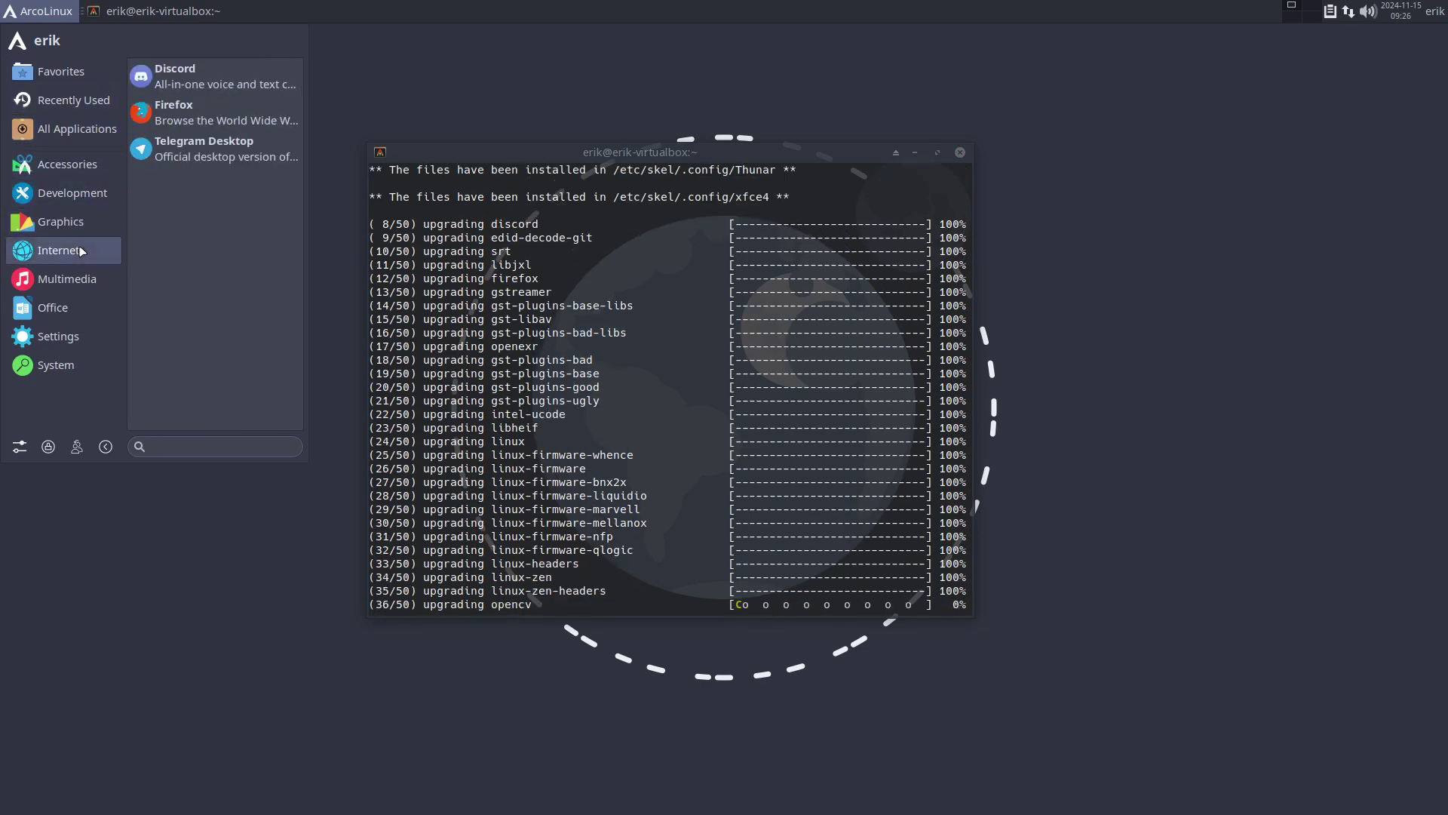
pyautogui.click(232, 126)
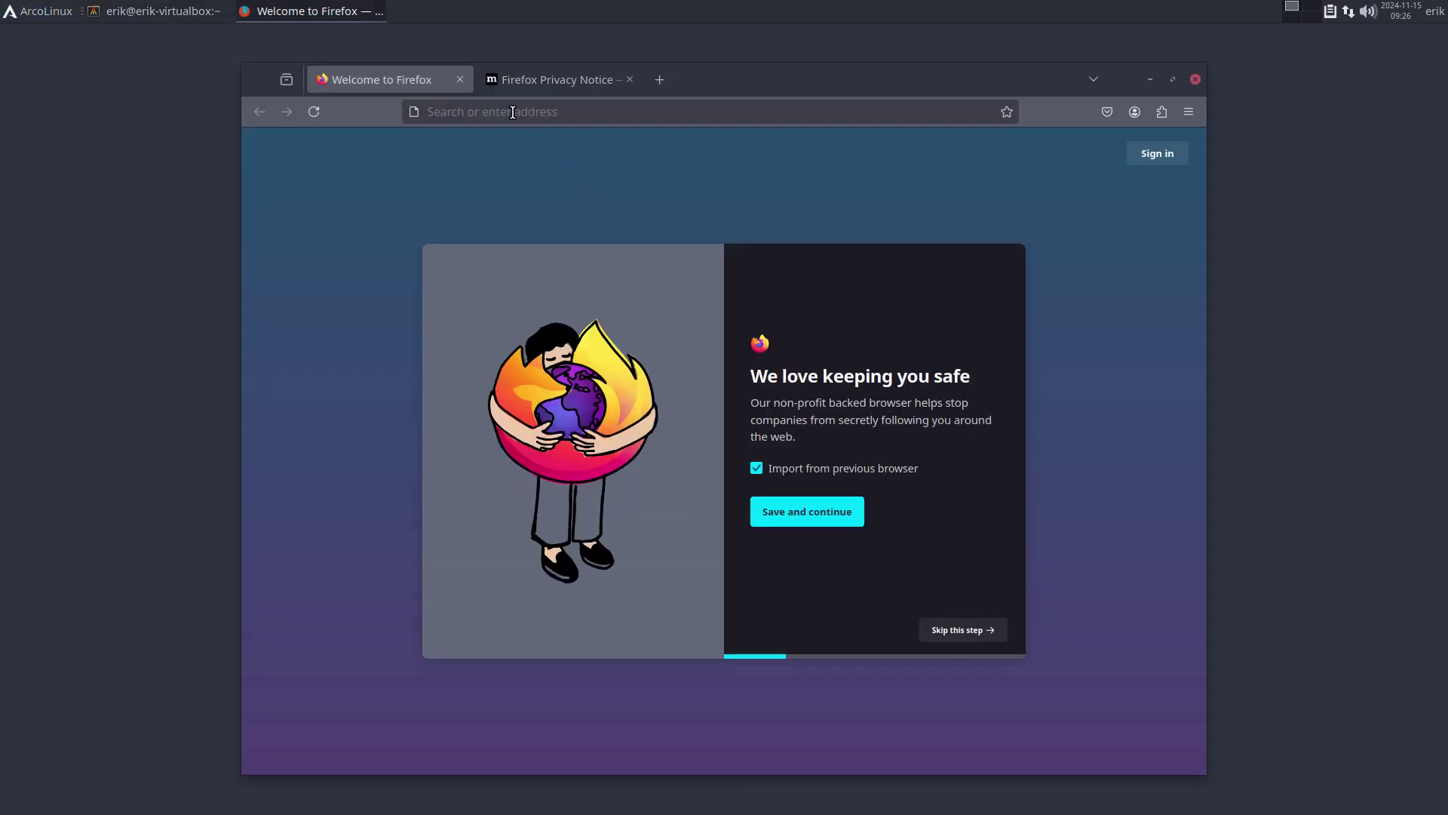
# Load the arcolinux.info website in the browser
pyautogui.click(513, 111)
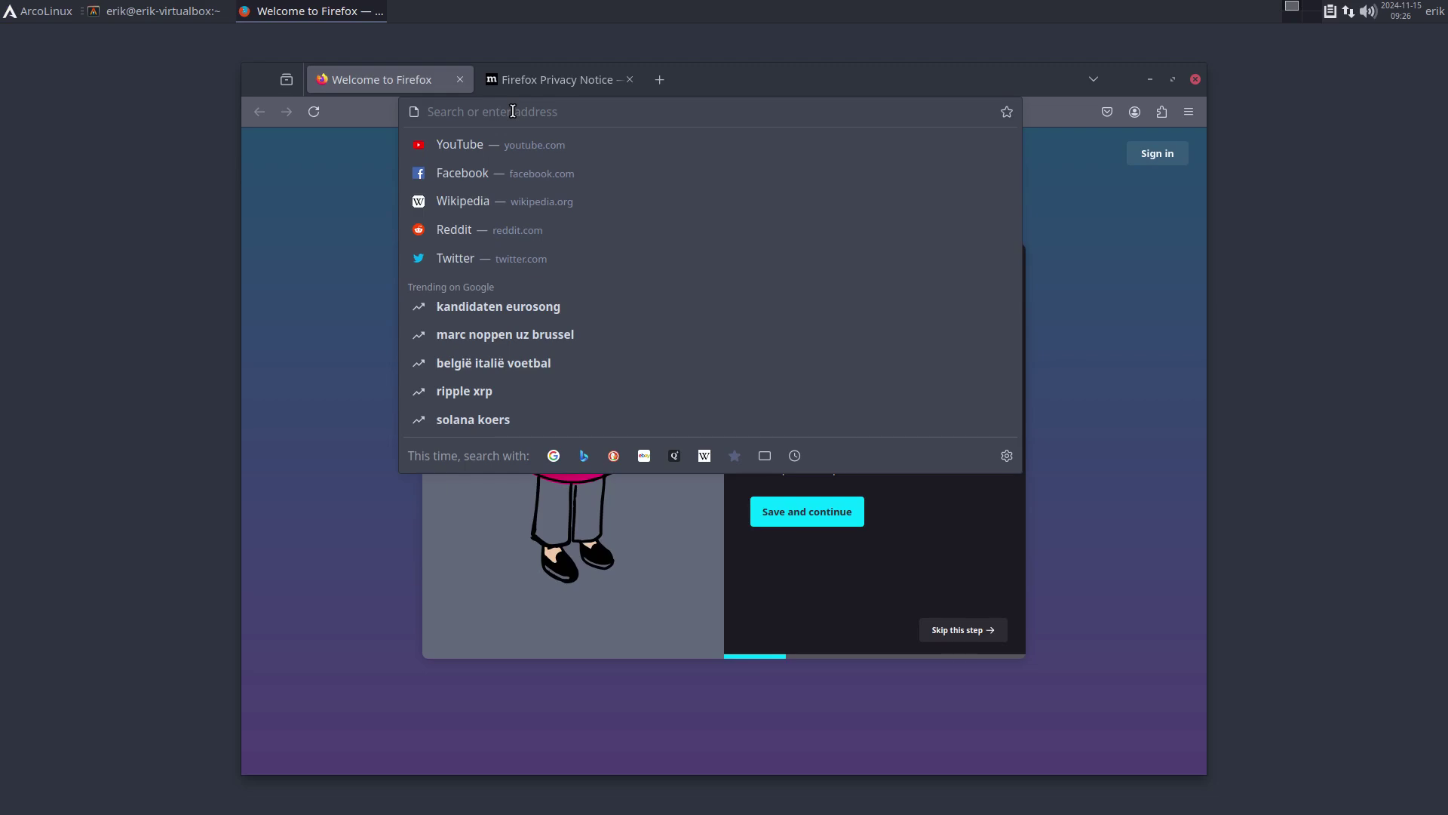
pyautogui.write('arcolinu')
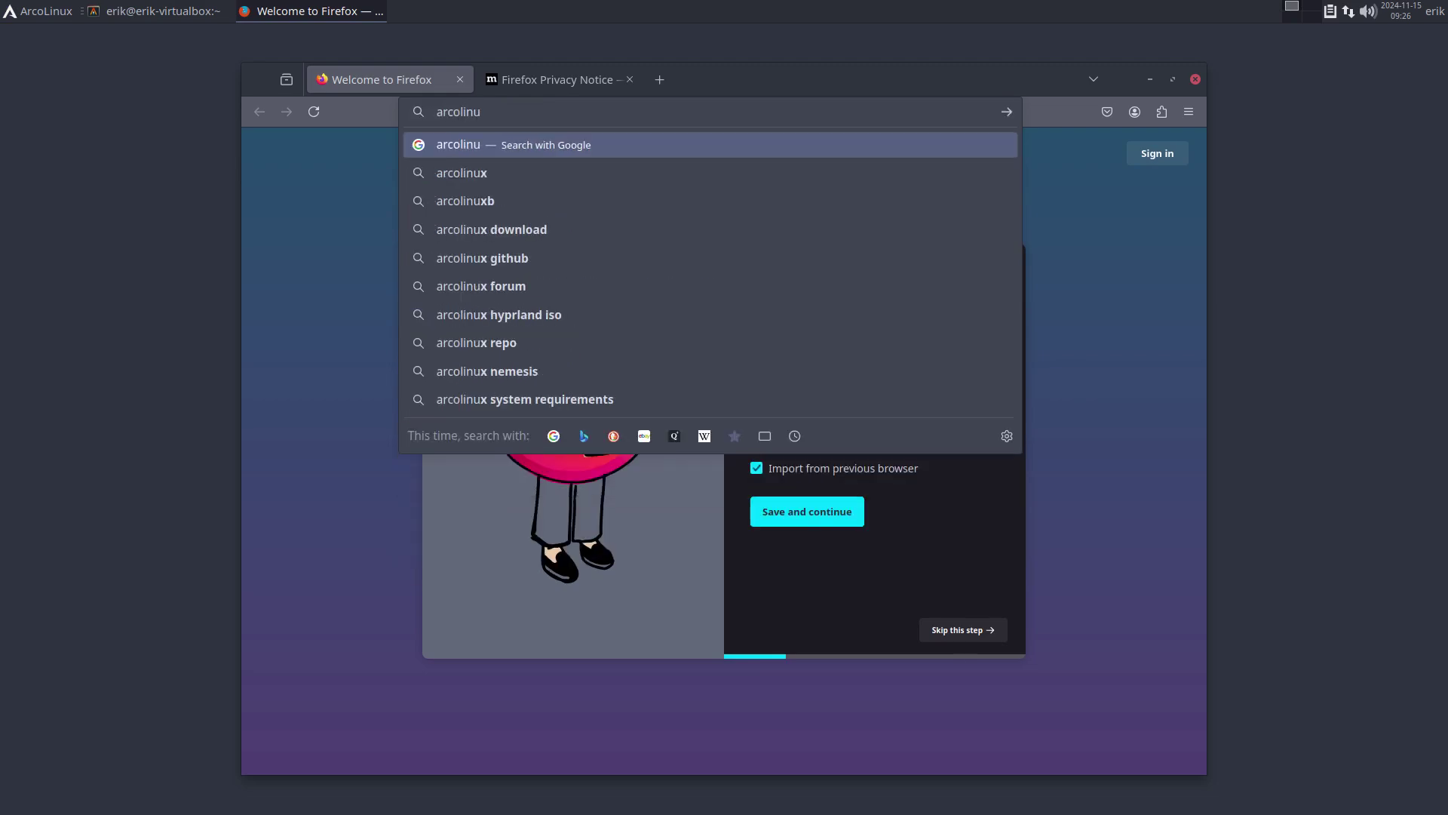
pyautogui.write('x.info')
pyautogui.press('Return')
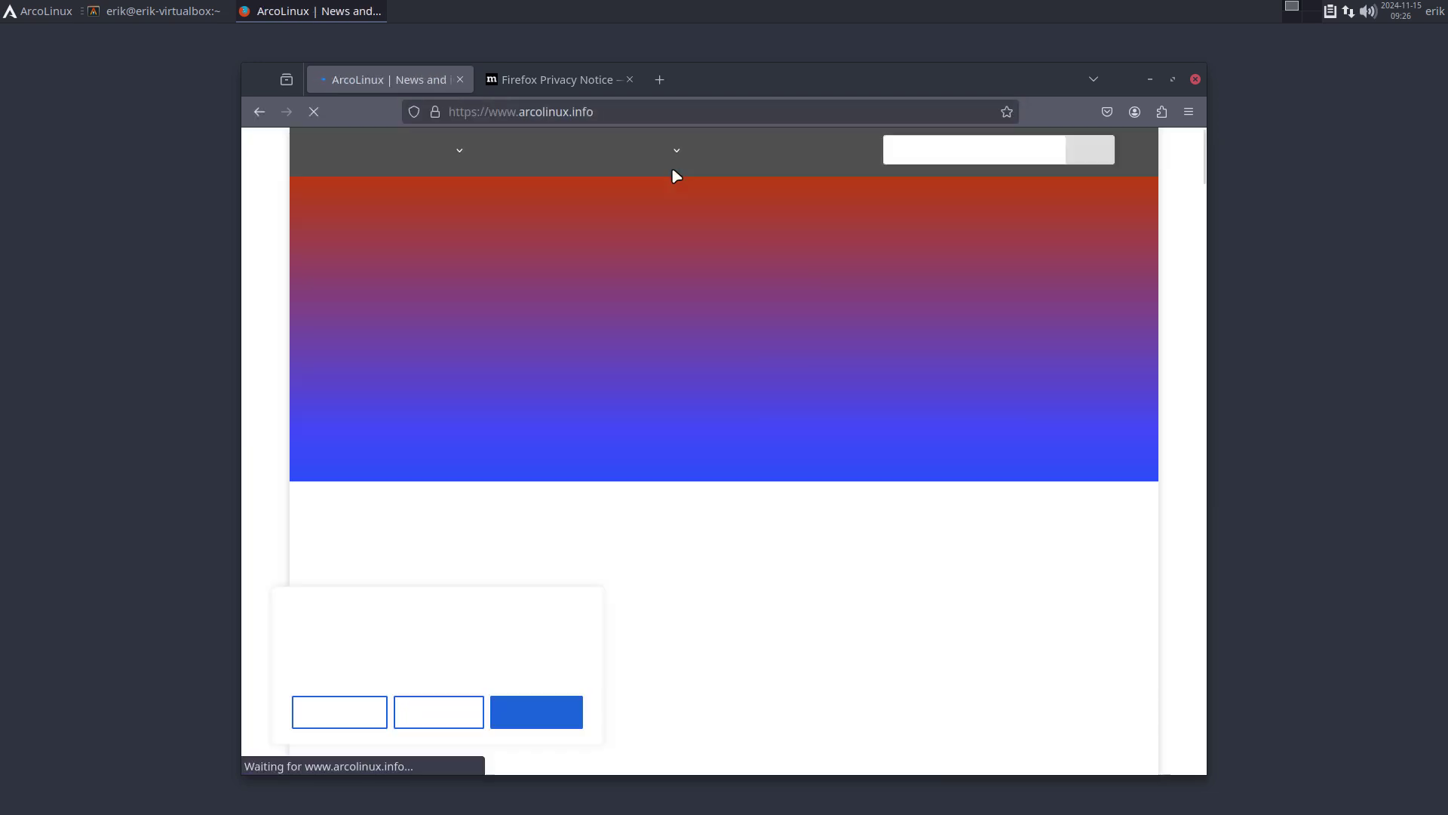
# Open the ArcoLinux 24.12 article from the site's 2024 releases
pyautogui.moveTo(641, 170)
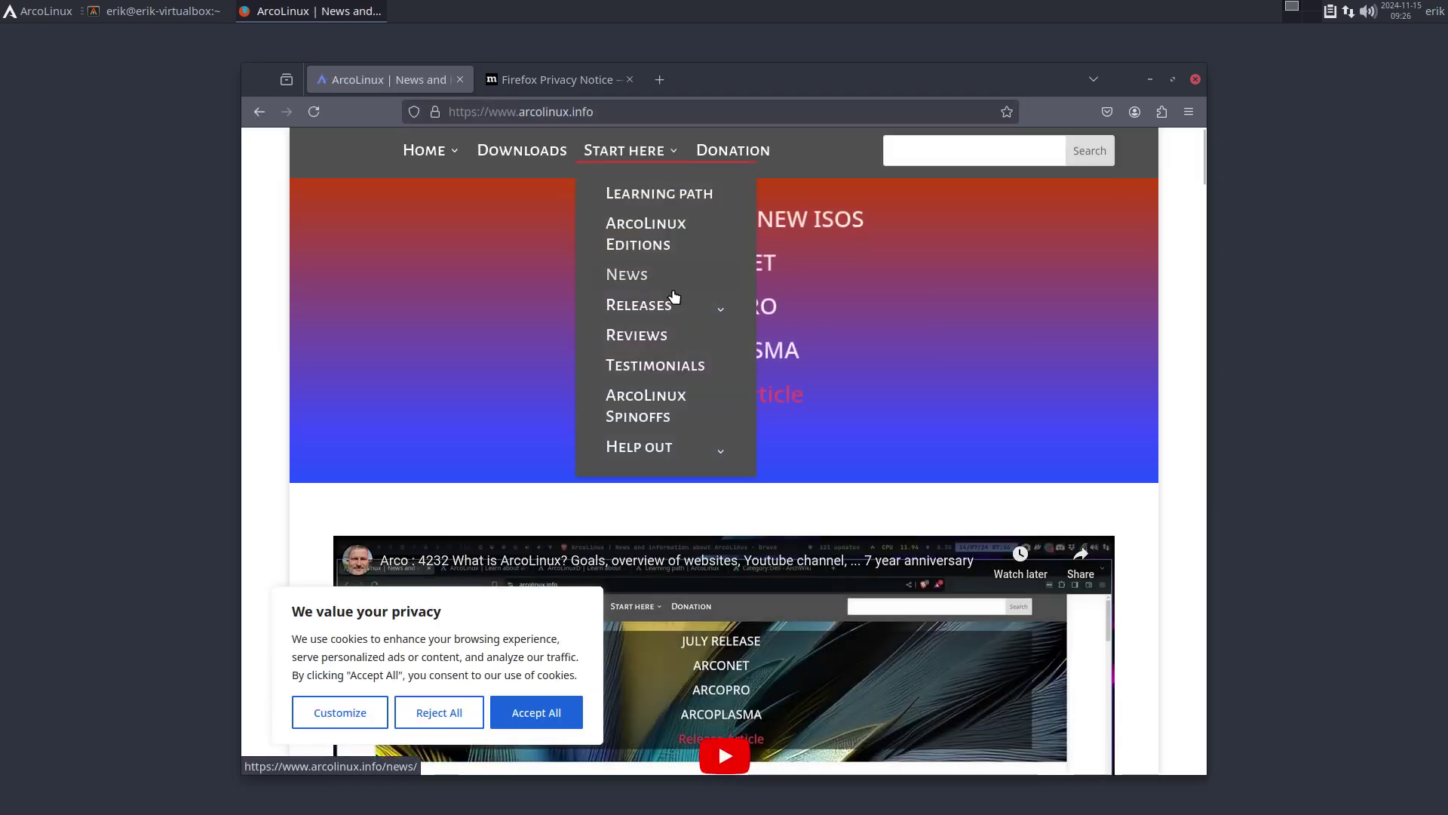
pyautogui.moveTo(724, 306)
pyautogui.click(861, 318)
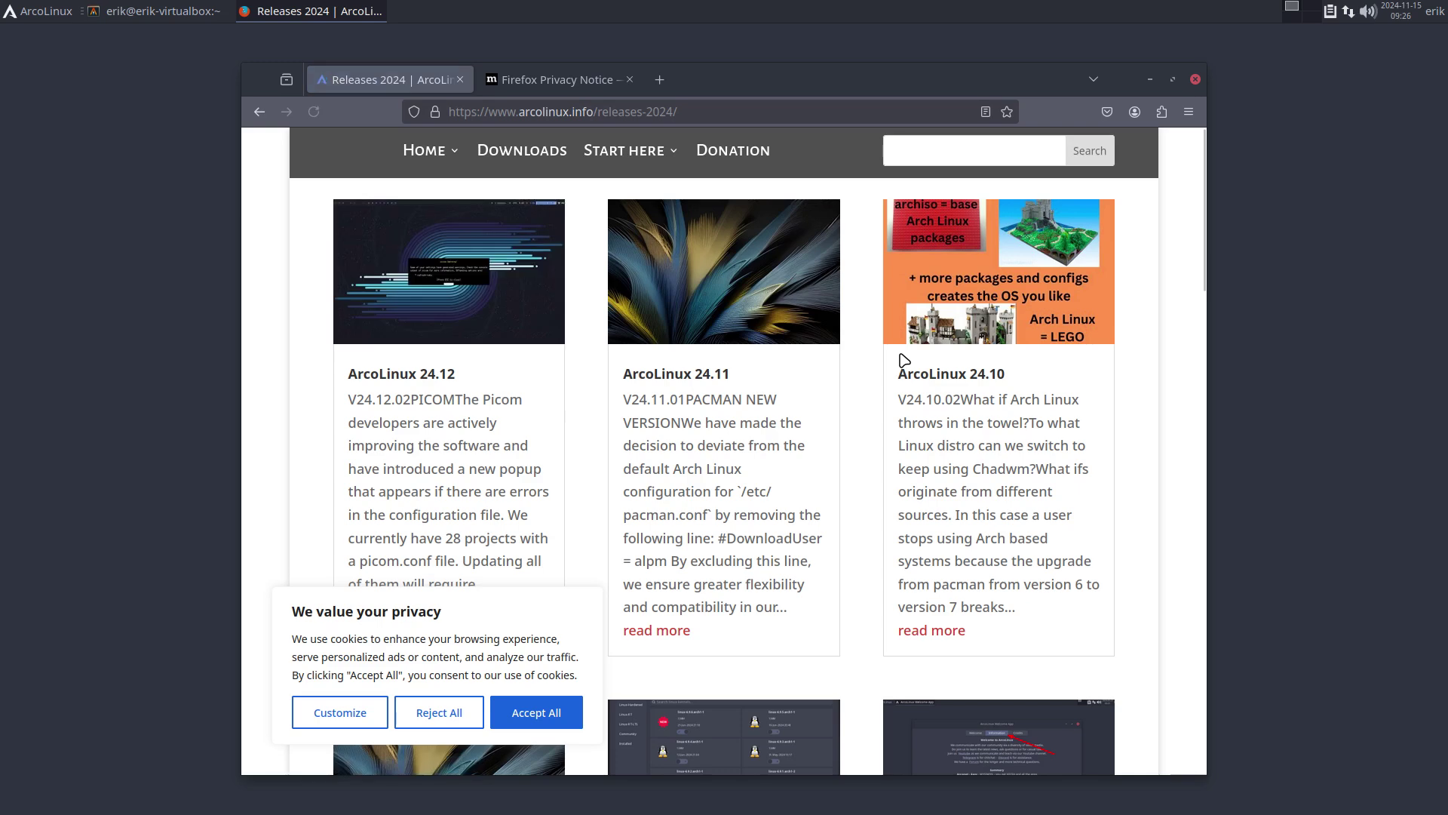
pyautogui.click(450, 377)
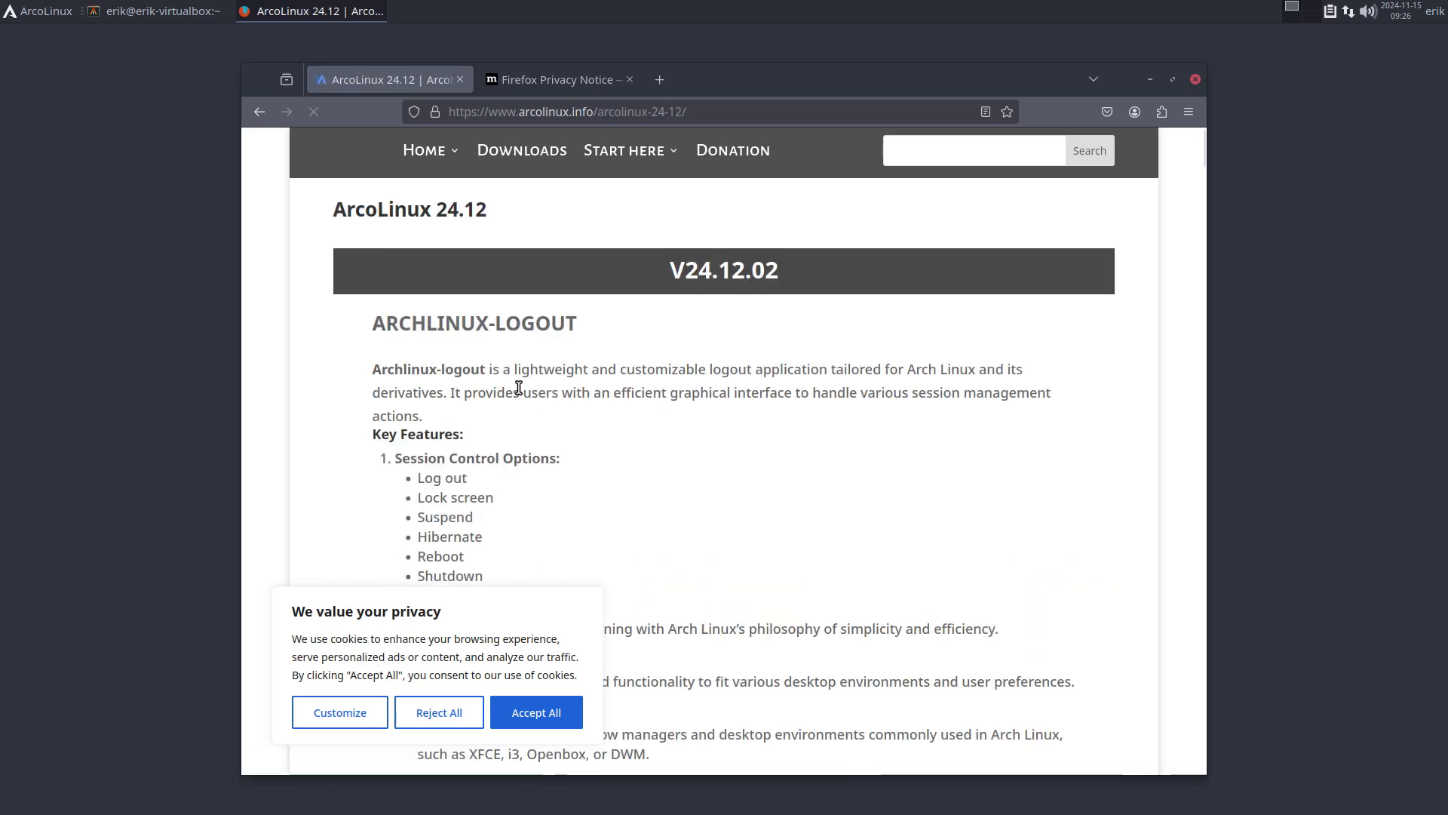
# Accept all cookies and read the article's Archlinux-logout section, highlighting the contributor's name in the note about assigning keys
pyautogui.click(537, 712)
pyautogui.scroll(-10, 800, 505)
pyautogui.scroll(4, 797, 508)
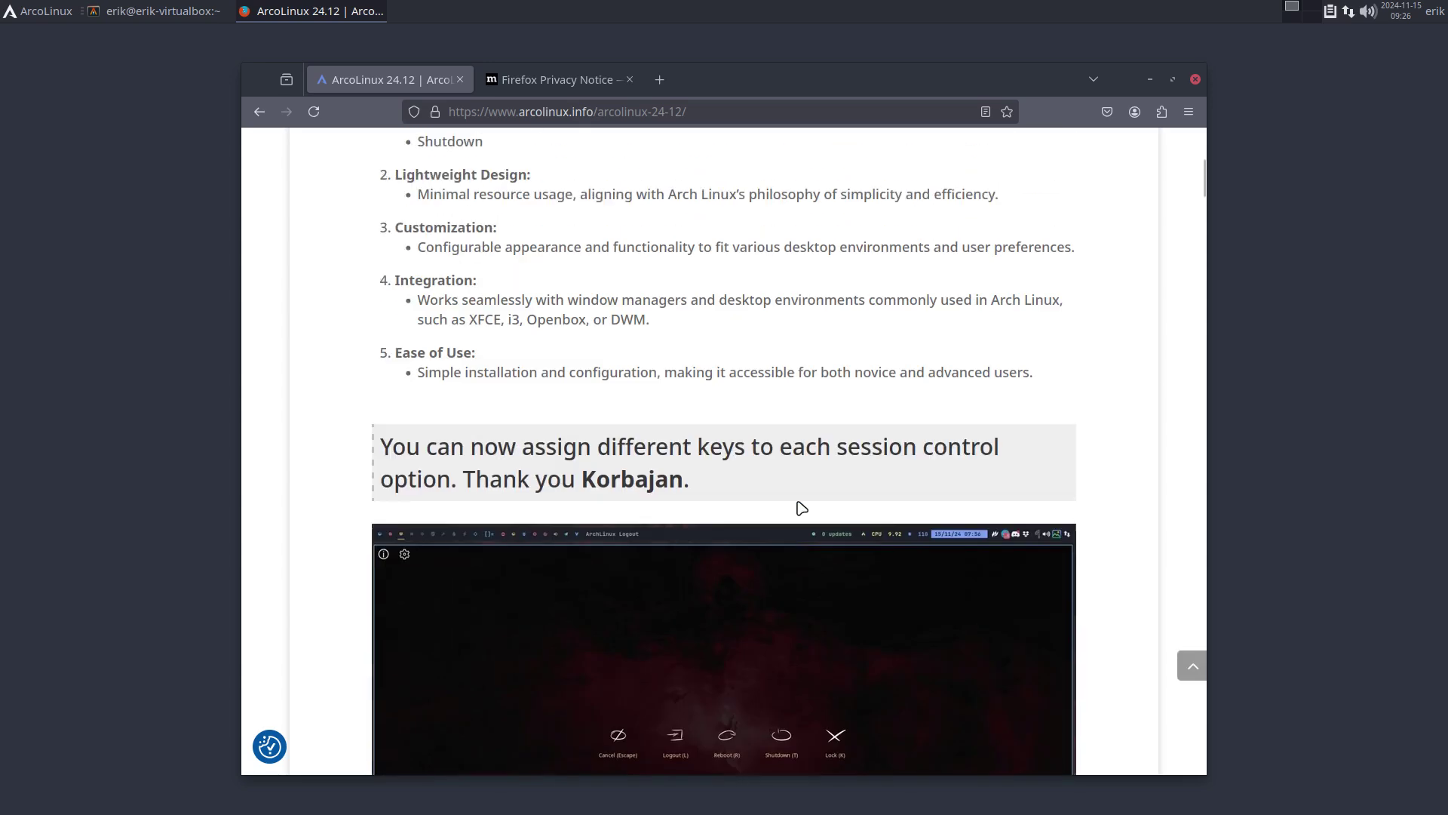
pyautogui.moveTo(584, 480); pyautogui.dragTo(682, 480)
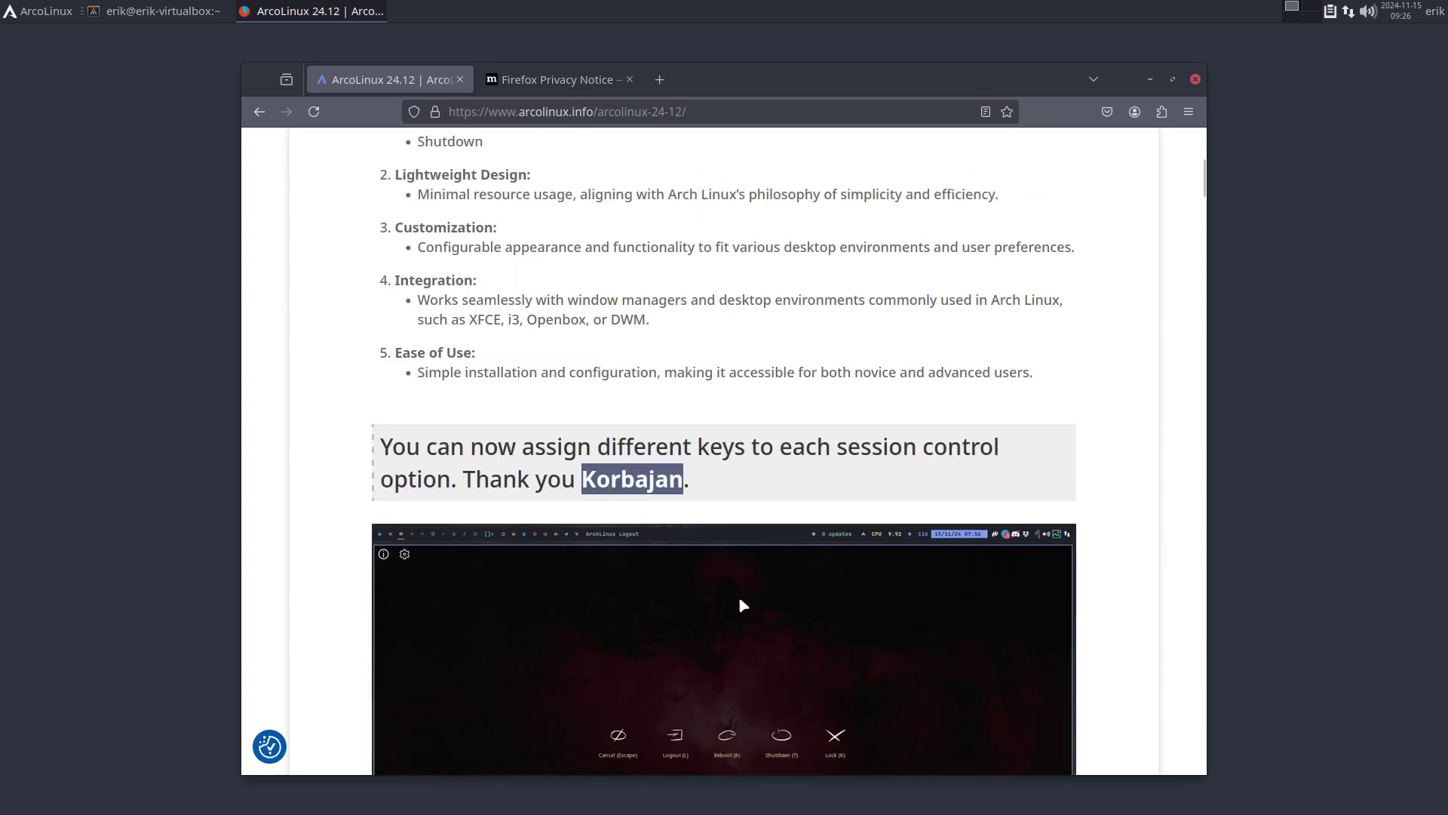
# Minimize the browser and move the terminal window toward the desktop's upper-right area
pyautogui.click(1151, 80)
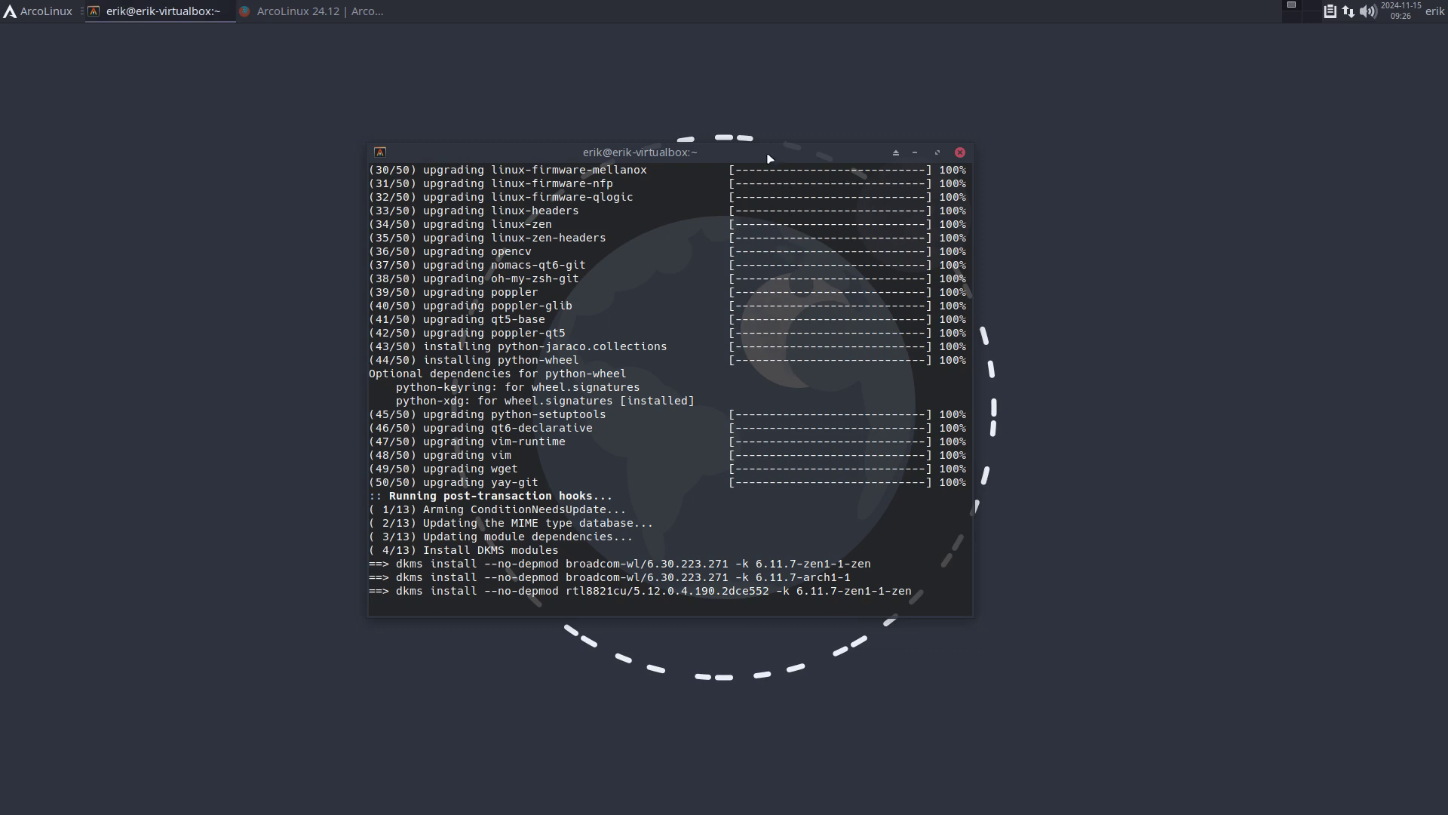
pyautogui.moveTo(777, 152); pyautogui.dragTo(1161, 65)
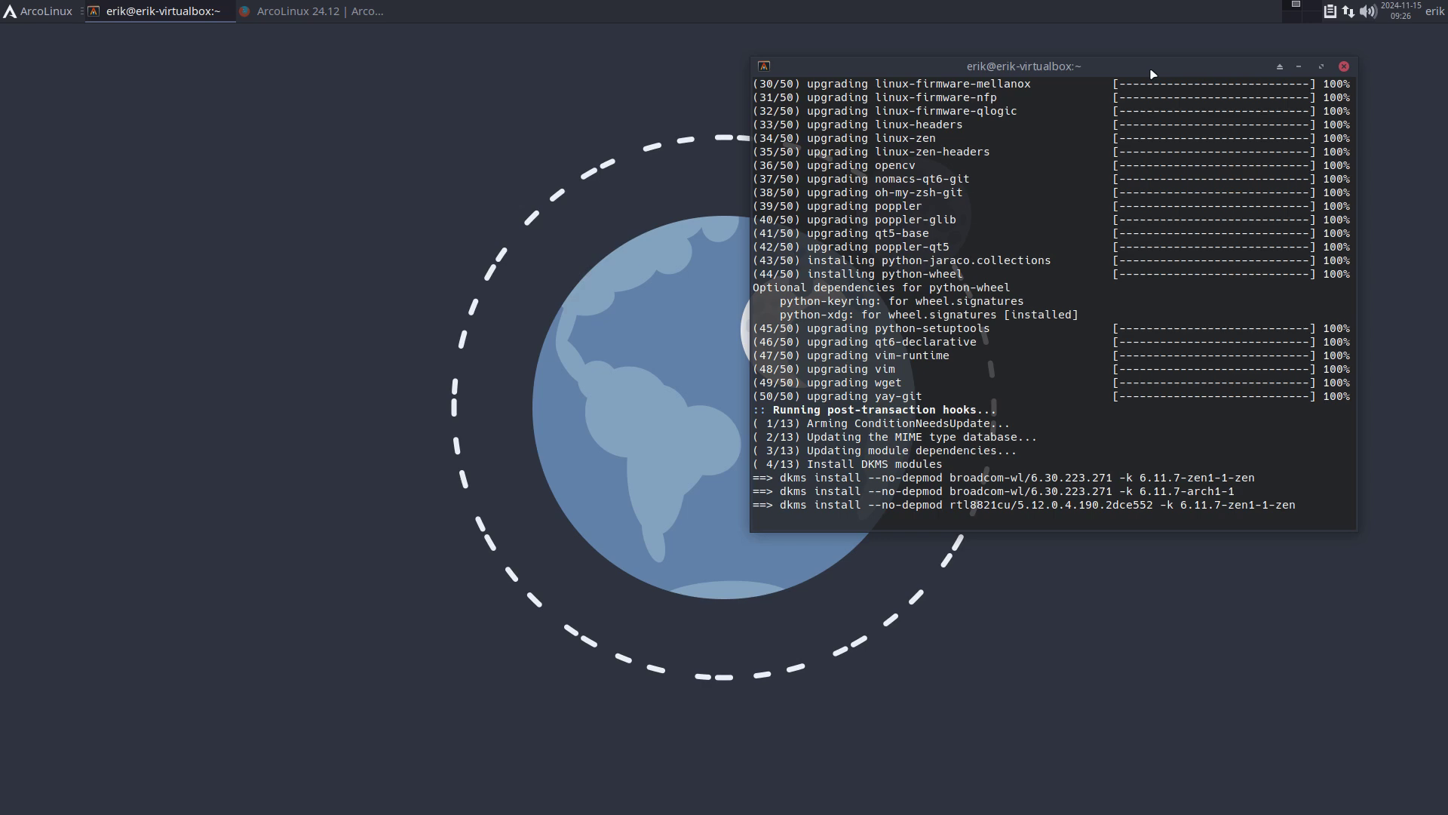
pyautogui.click(430, 344)
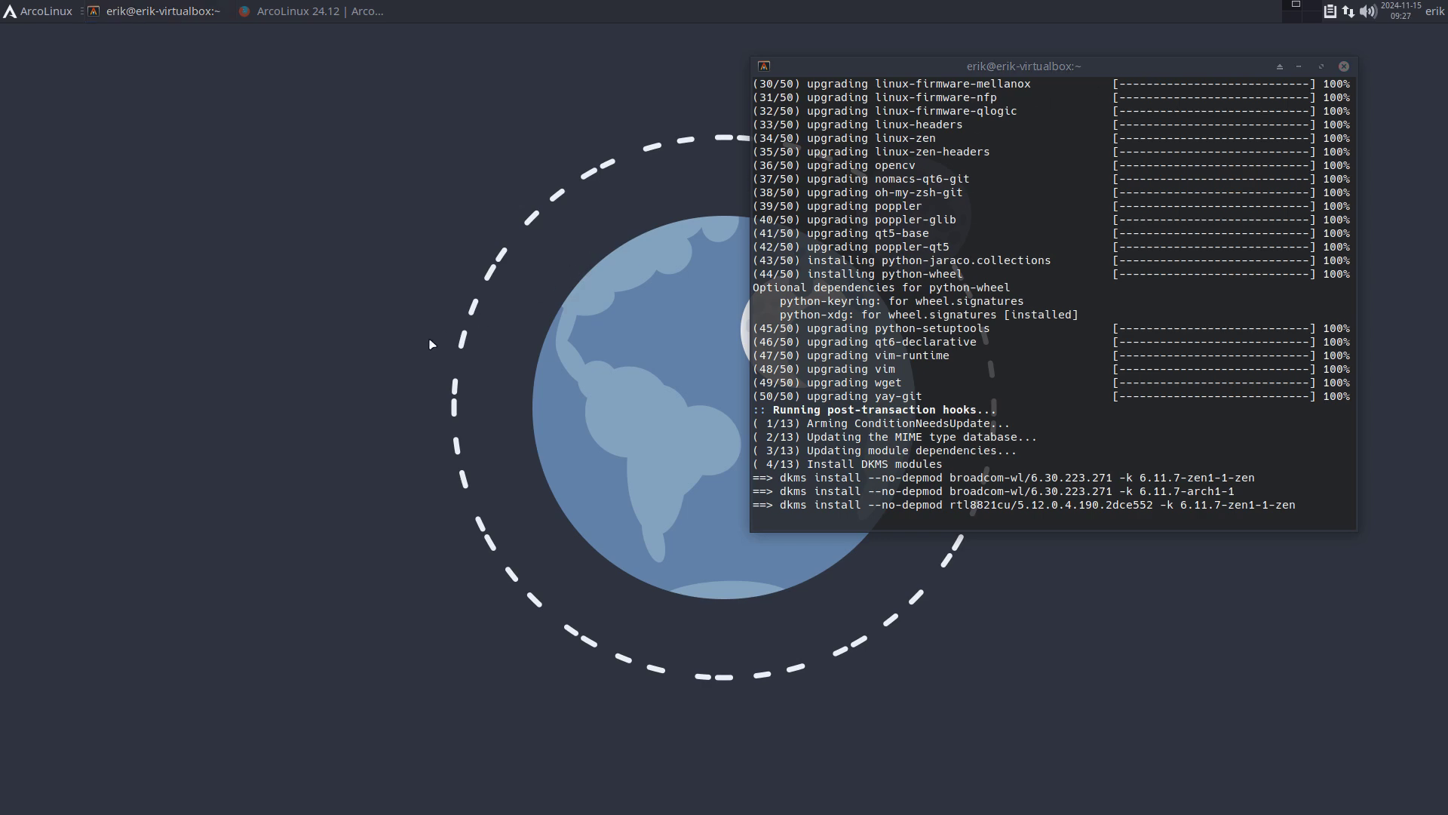
# Open the file manager and navigate to the /usr/share folder
pyautogui.press('super+shift+Return')
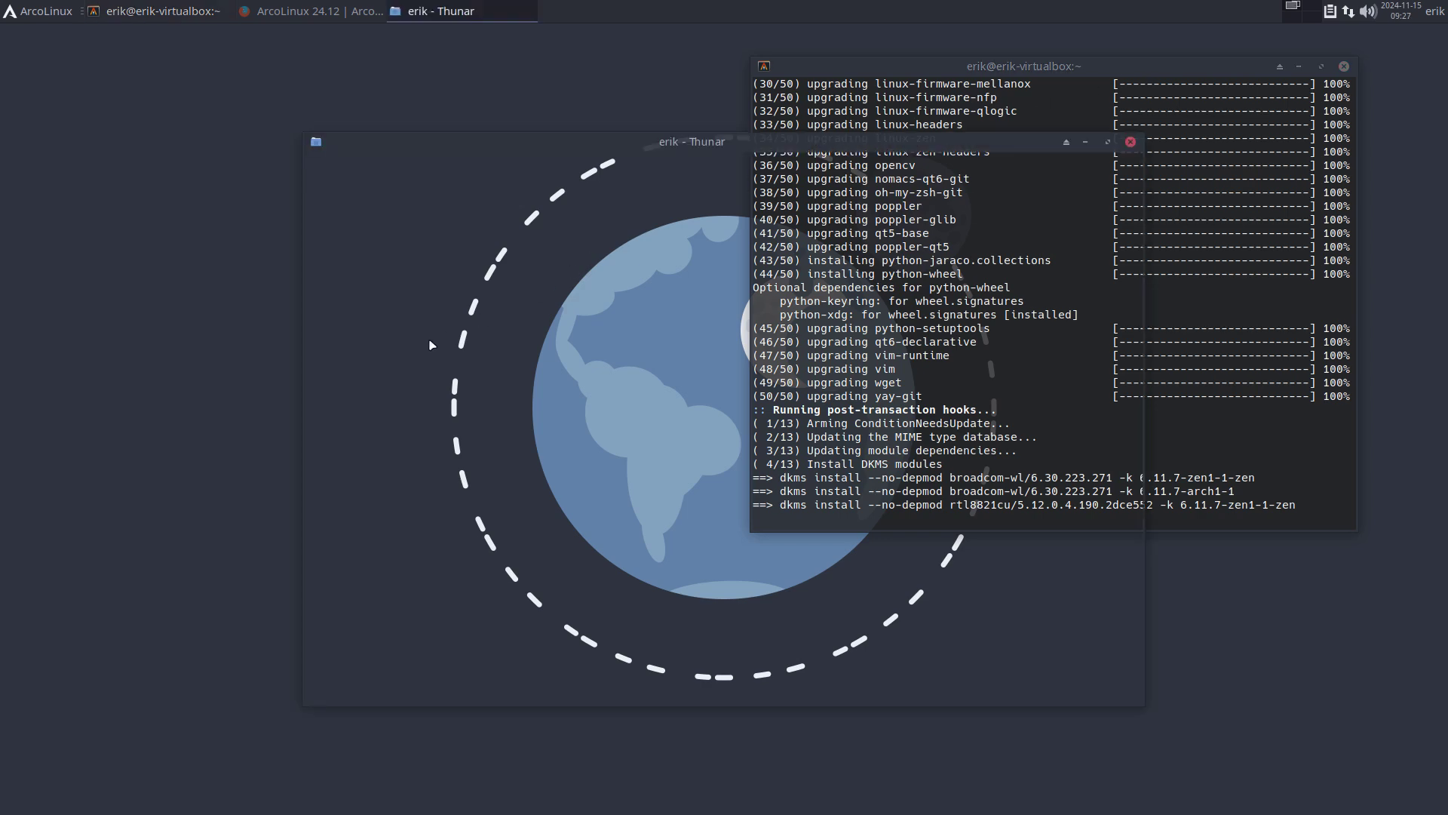
pyautogui.click(388, 365)
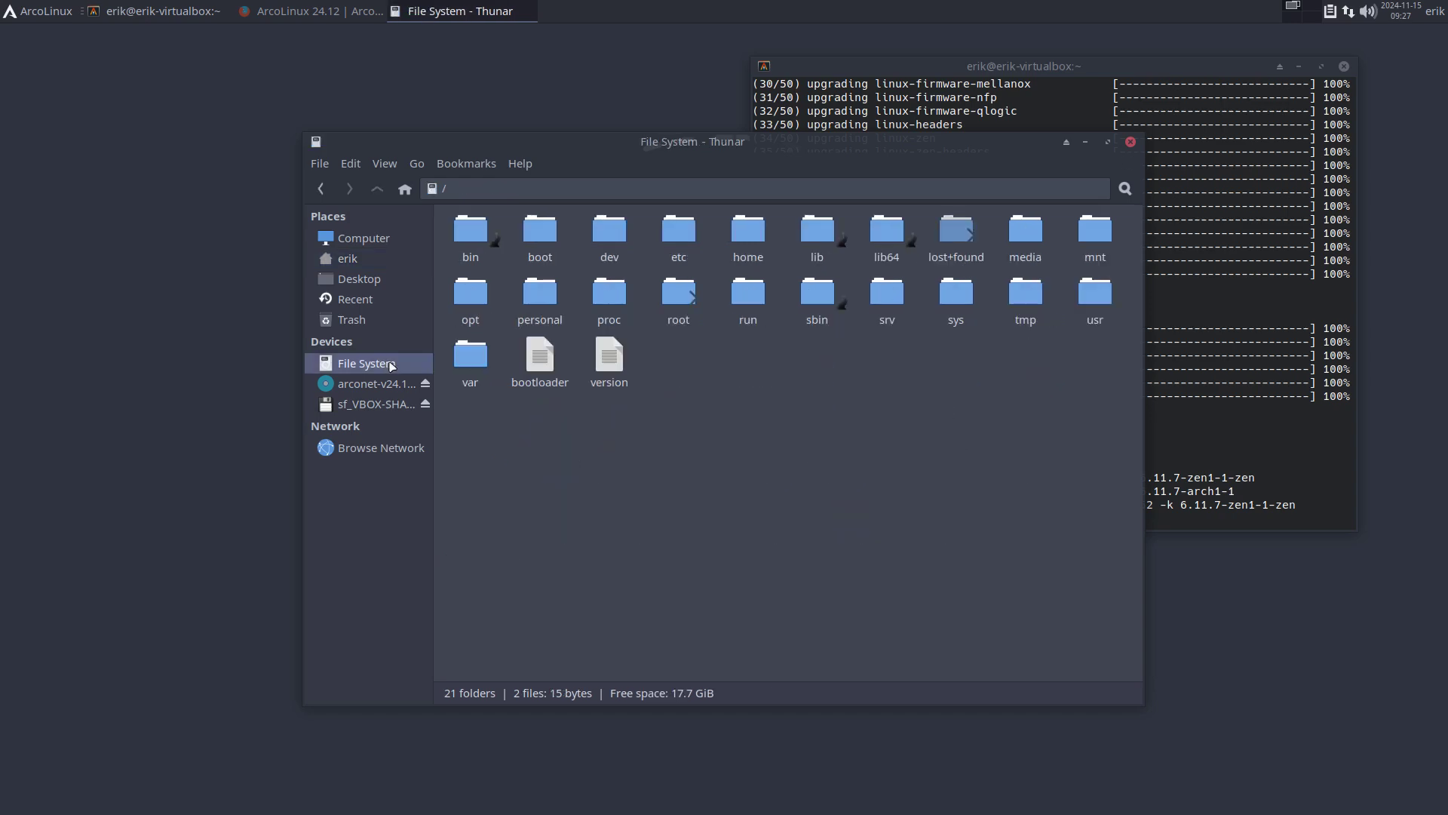
pyautogui.doubleClick(1036, 299)
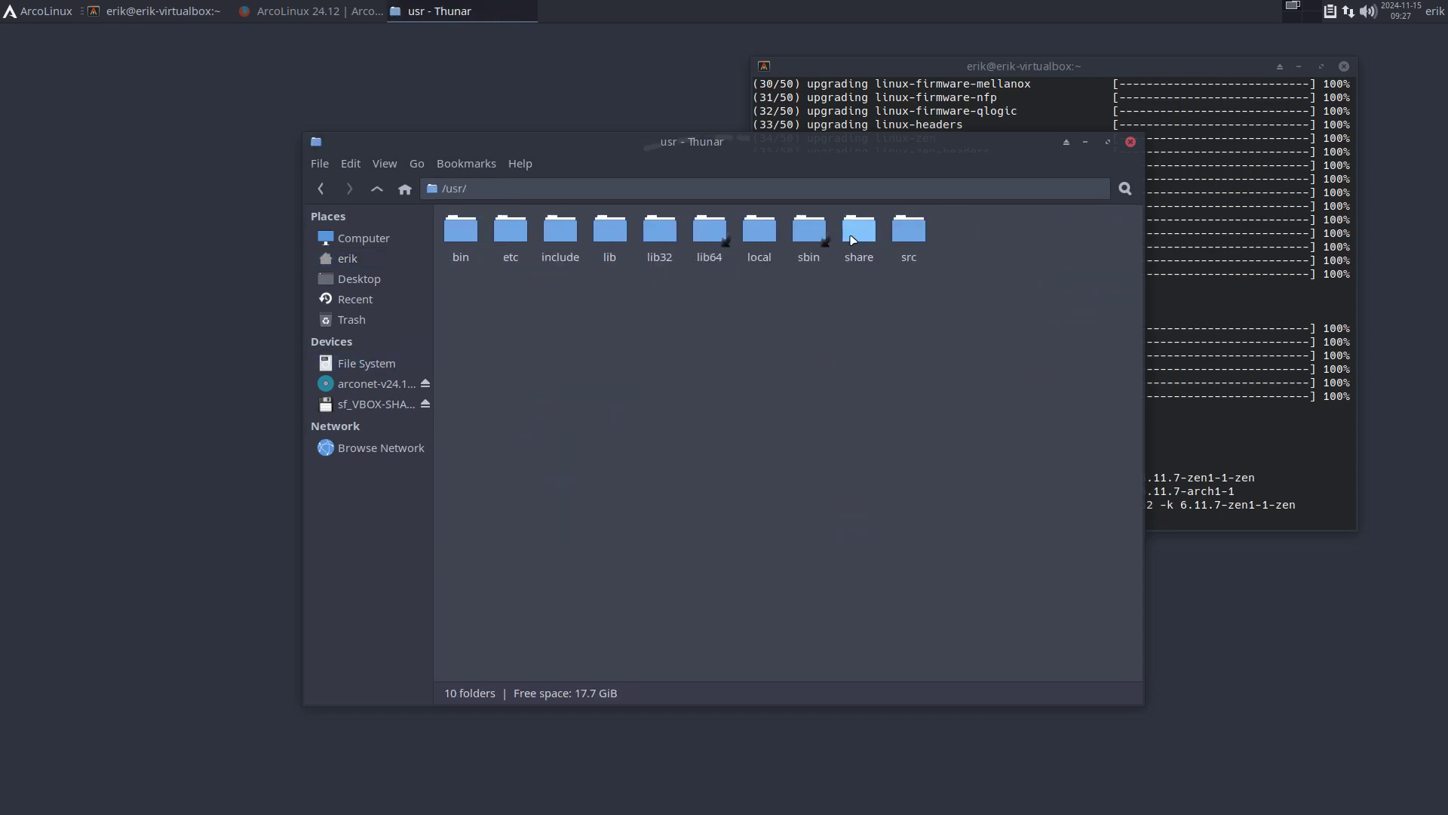
pyautogui.doubleClick(858, 230)
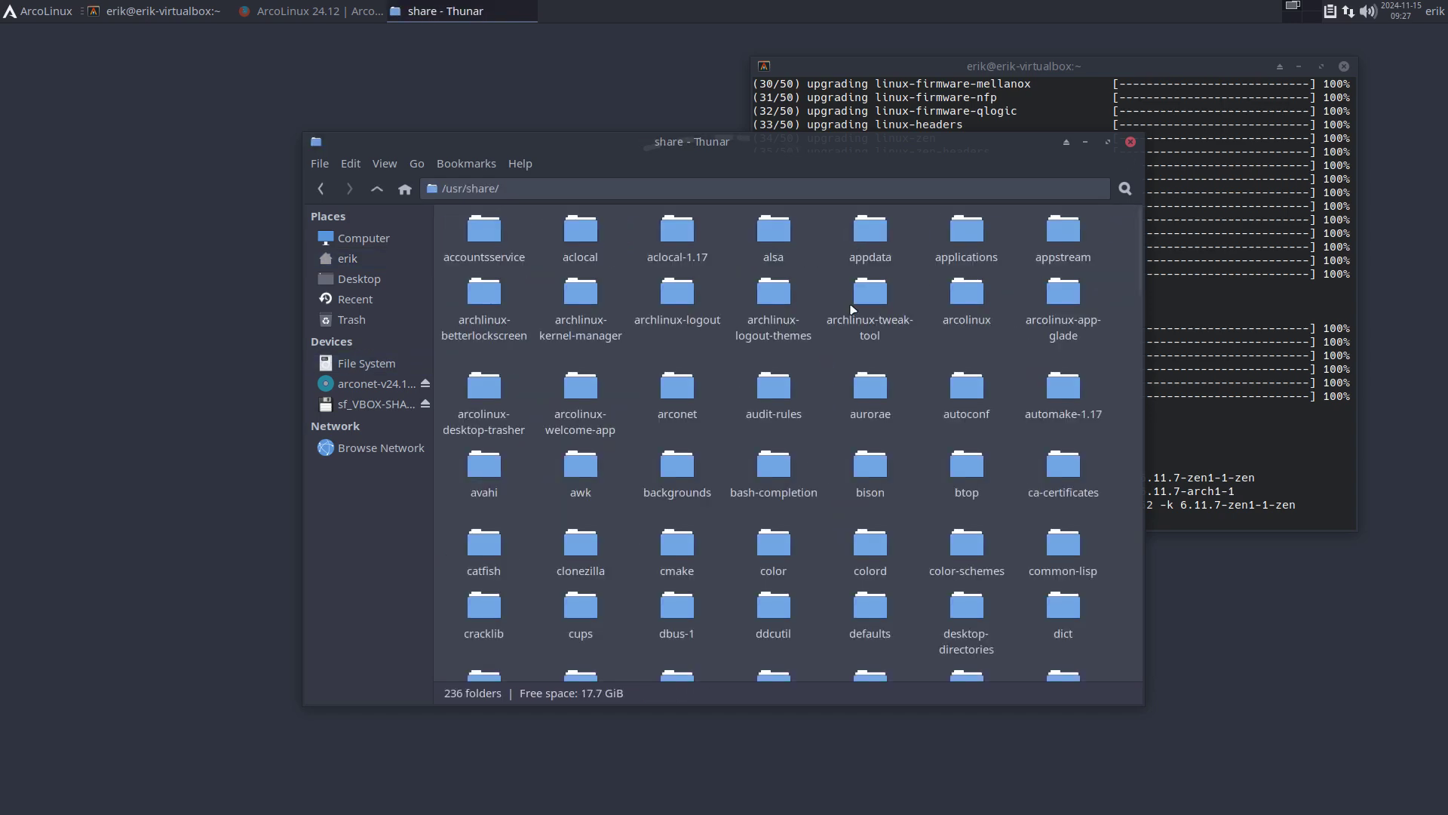
# Look over the Arch and ArcoLinux application folders in /usr/share and select archlinux-logout
pyautogui.click(679, 305)
pyautogui.click(591, 309)
pyautogui.click(492, 303)
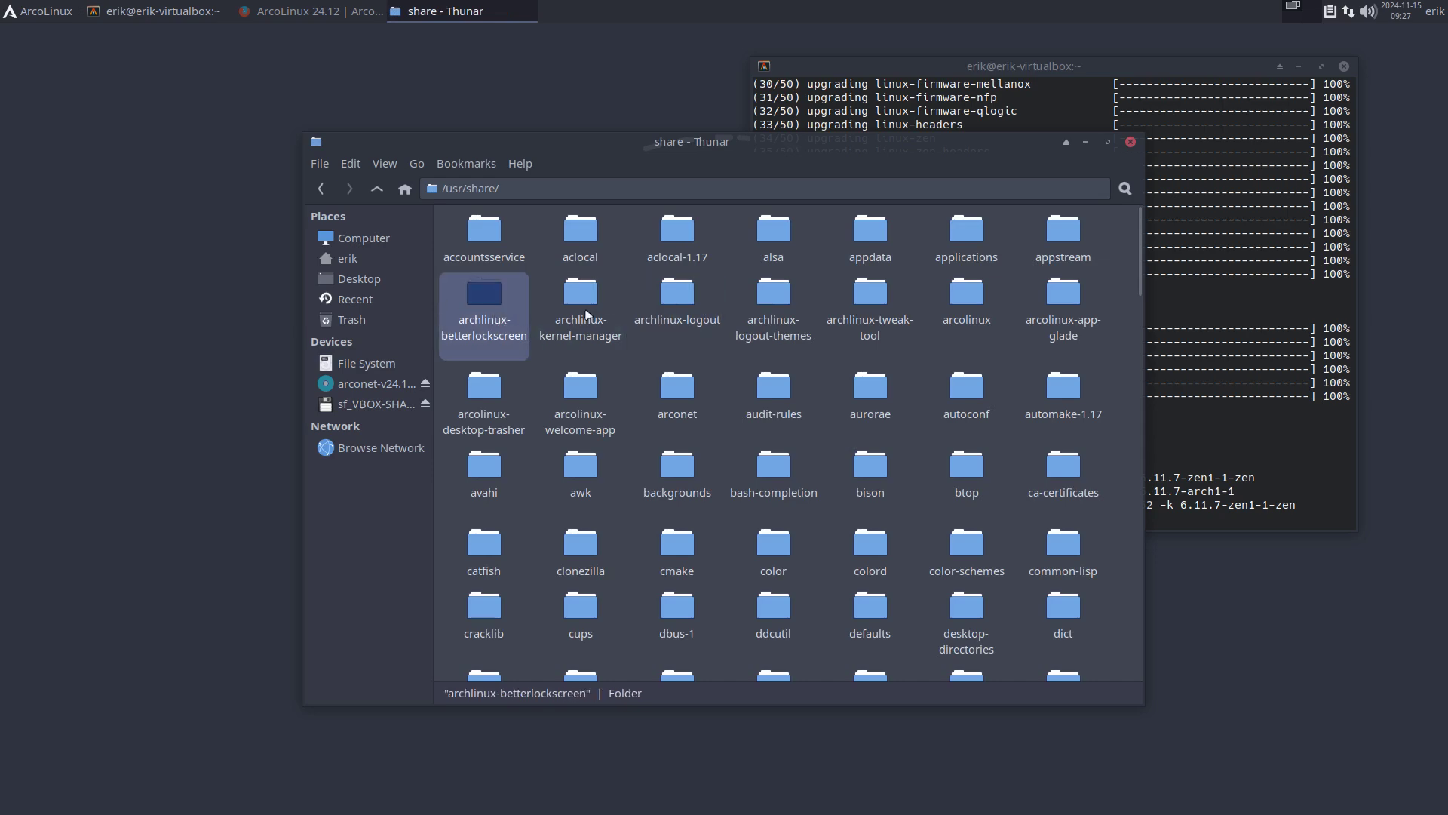
pyautogui.click(1061, 301)
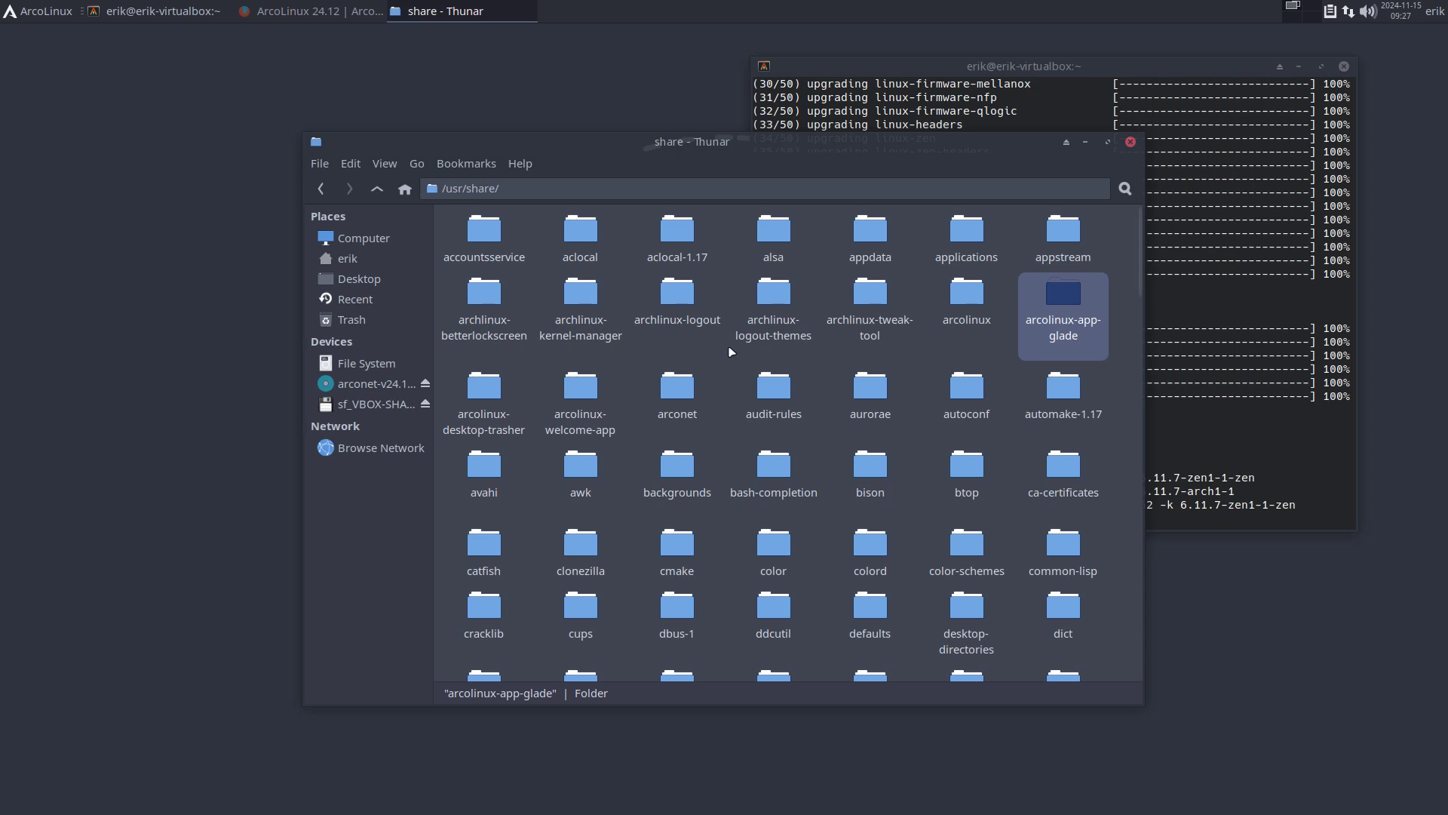
pyautogui.click(670, 306)
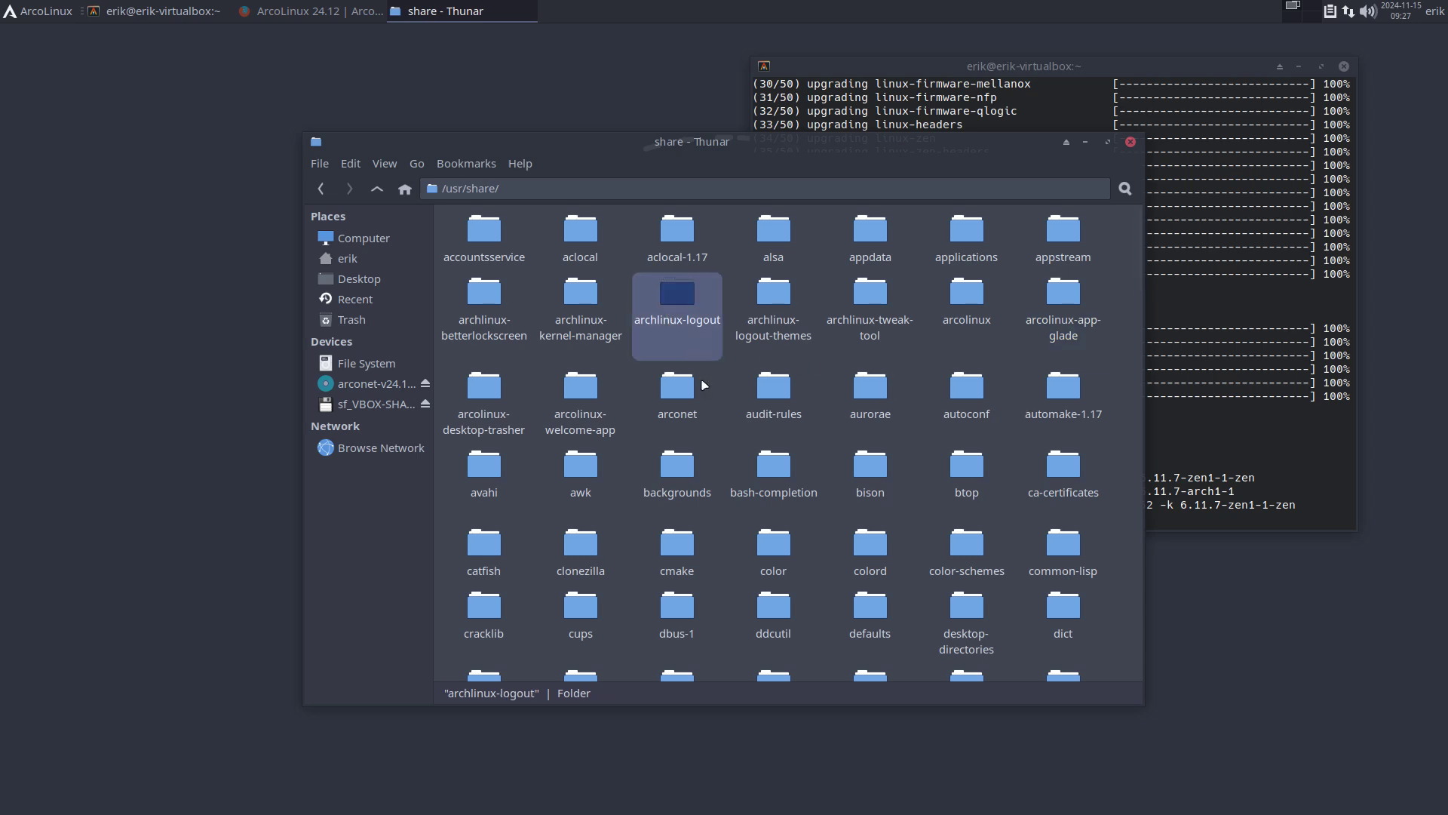
# Open the home directory's .config folder and launch the ArchLinux Logout screen over it
pyautogui.click(348, 261)
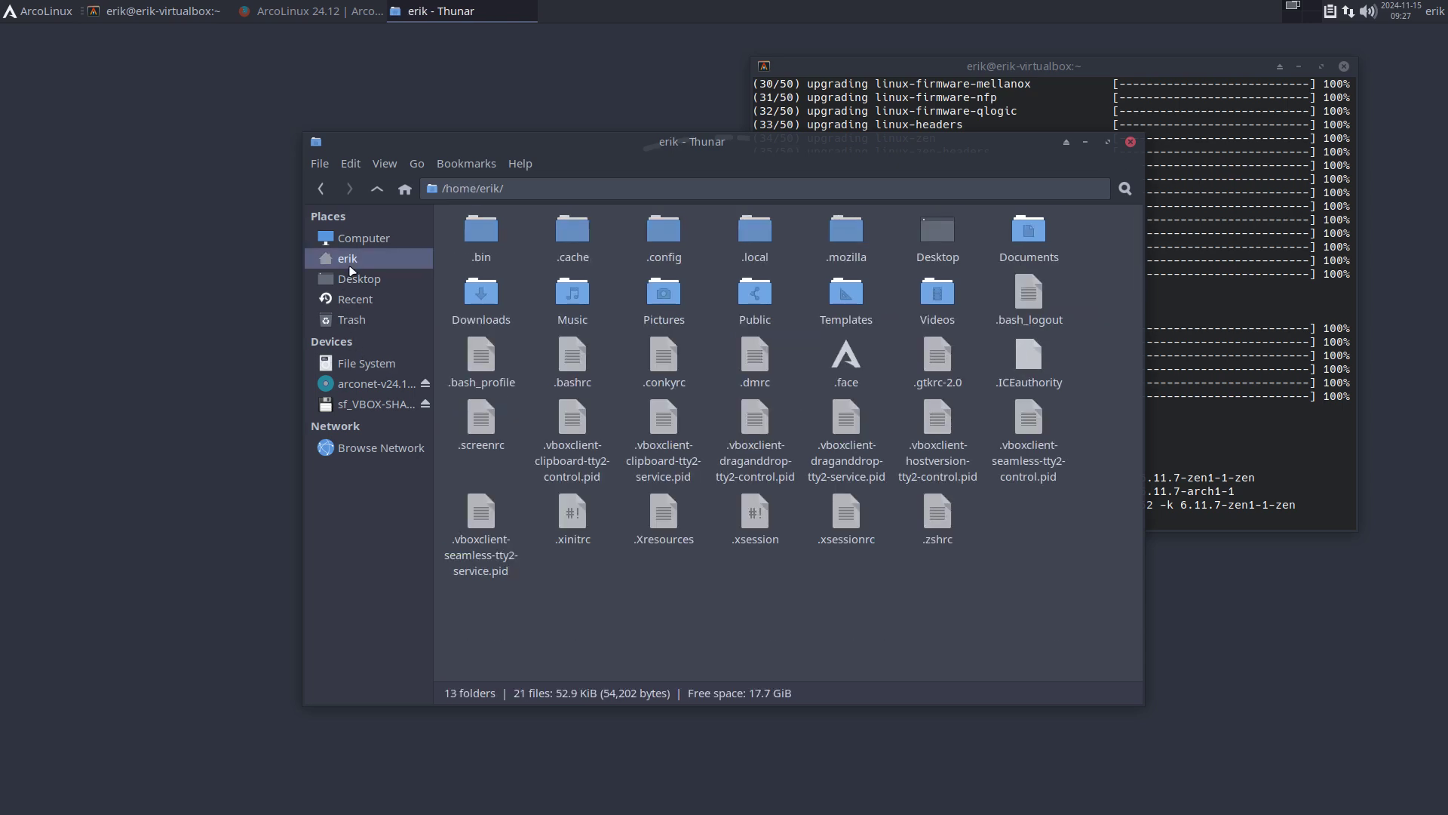
pyautogui.doubleClick(663, 230)
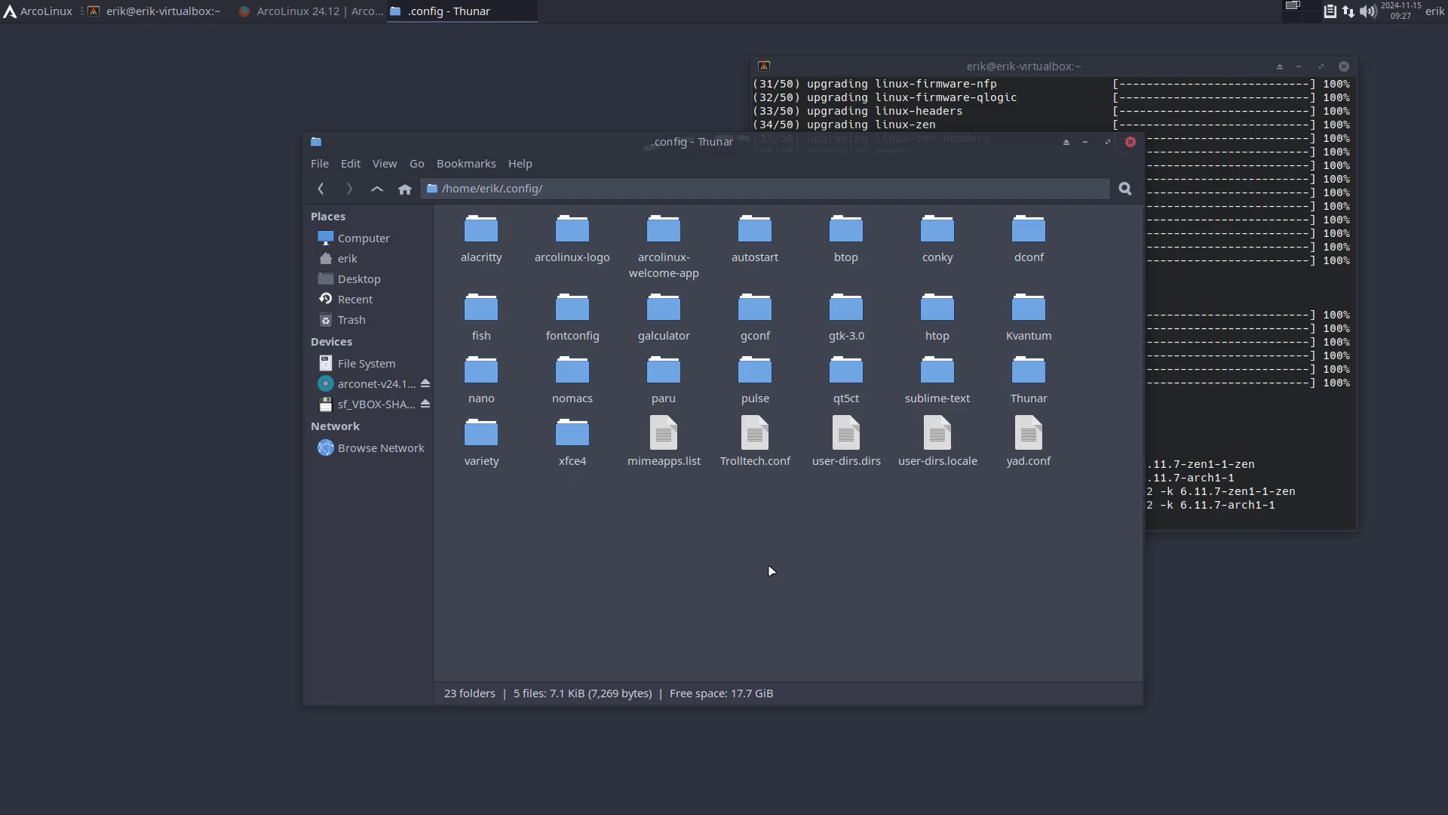
pyautogui.press('super+x')
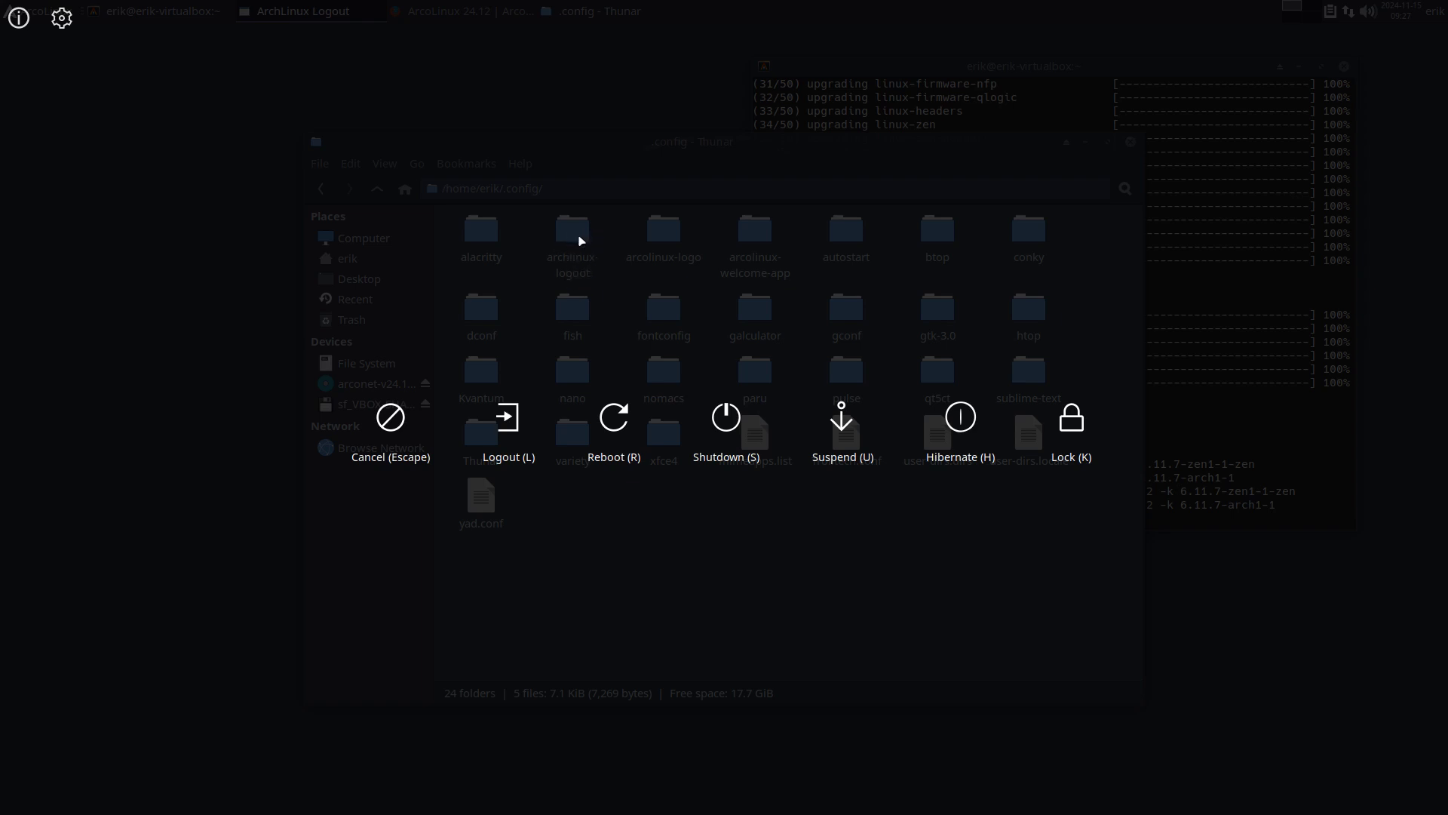
# Save the logout screen settings with opacity 82, icon size 82, font size 16 and the handy theme, and reopen the screen to check them
pyautogui.click(61, 21)
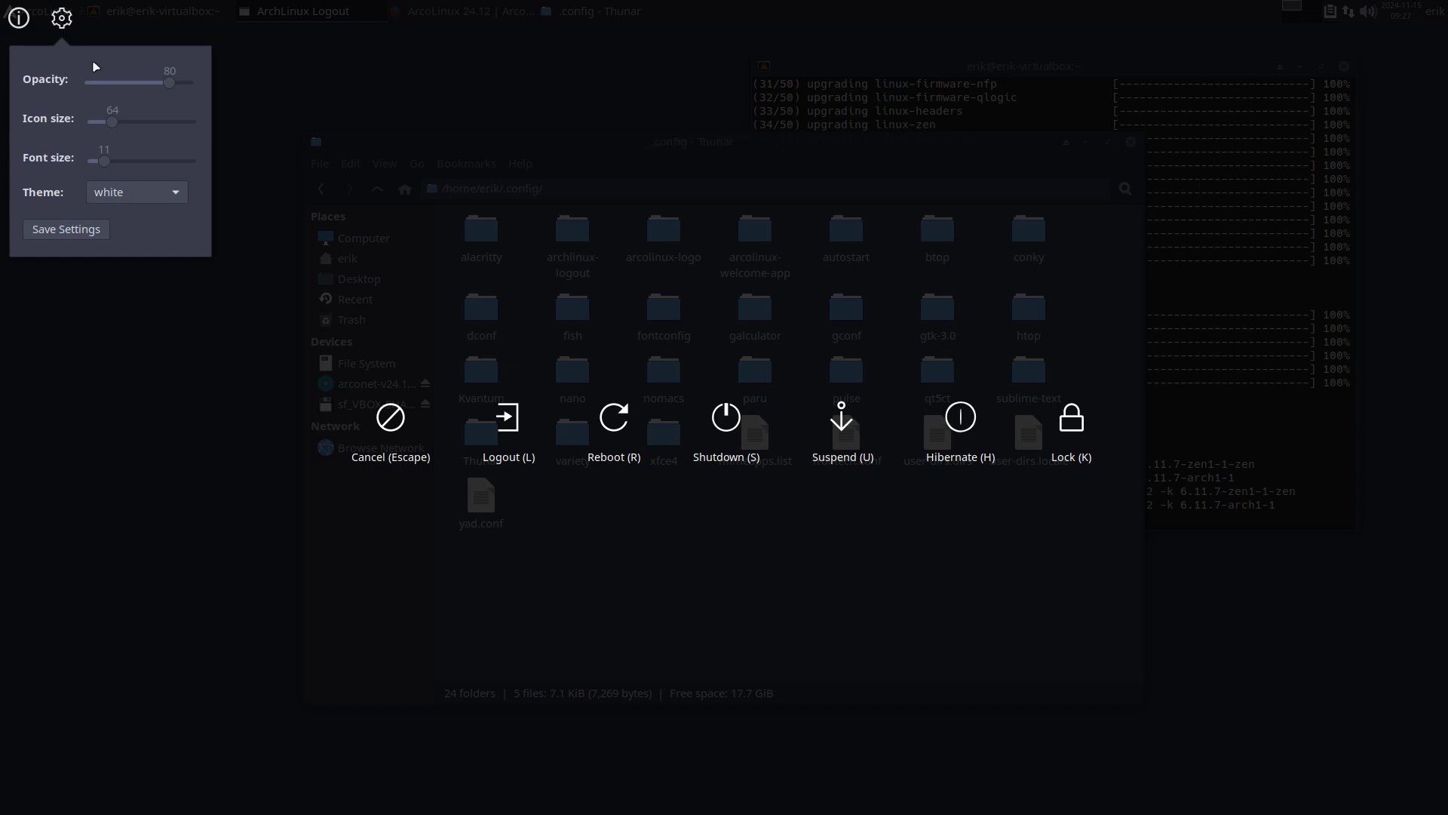
pyautogui.moveTo(172, 88)
pyautogui.mouseDown()
pyautogui.moveTo(191, 93)
pyautogui.moveTo(90, 89)
pyautogui.moveTo(173, 99)
pyautogui.mouseUp()
pyautogui.moveTo(117, 129); pyautogui.dragTo(113, 164)
pyautogui.click(109, 195)
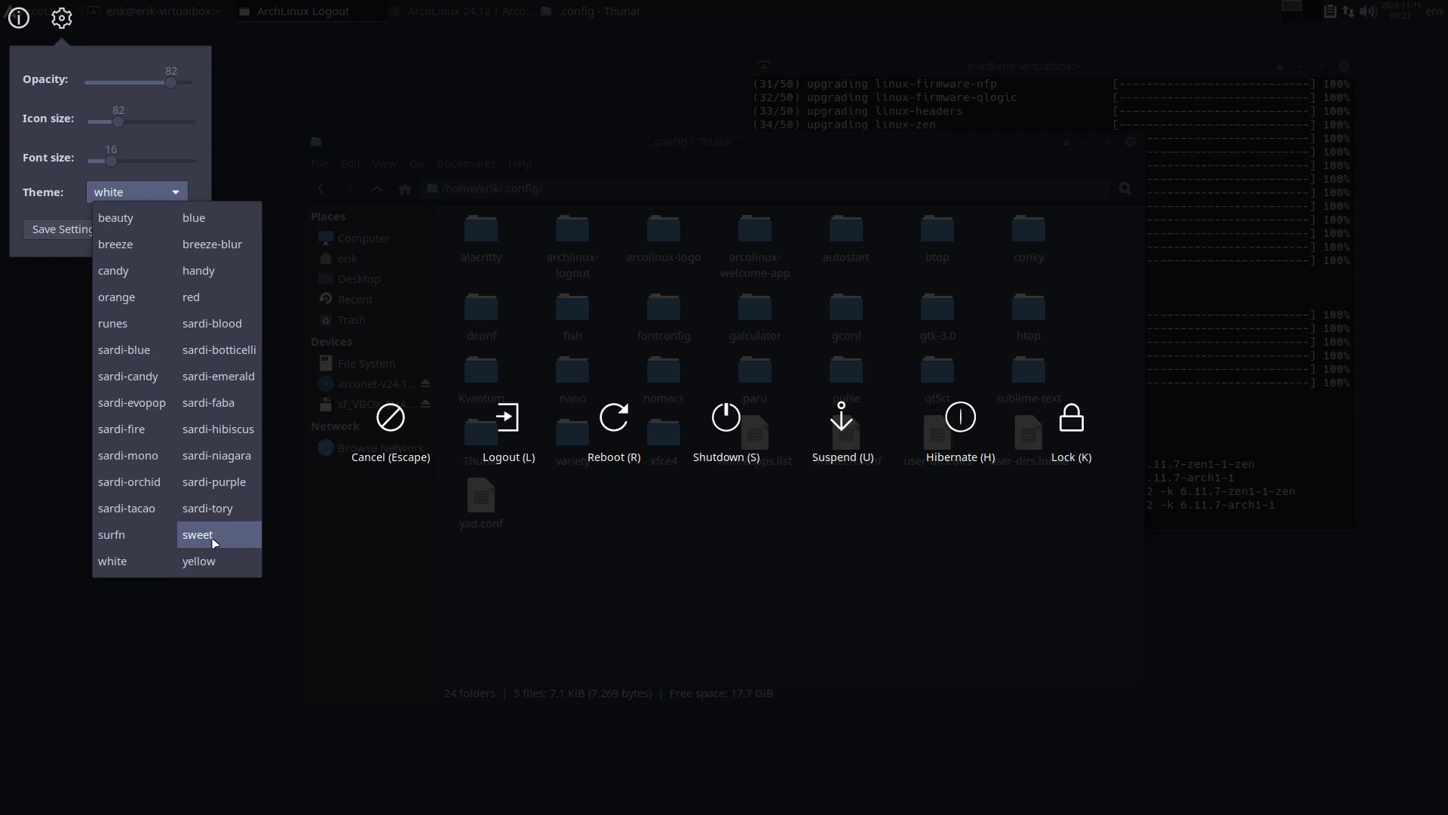
pyautogui.click(203, 273)
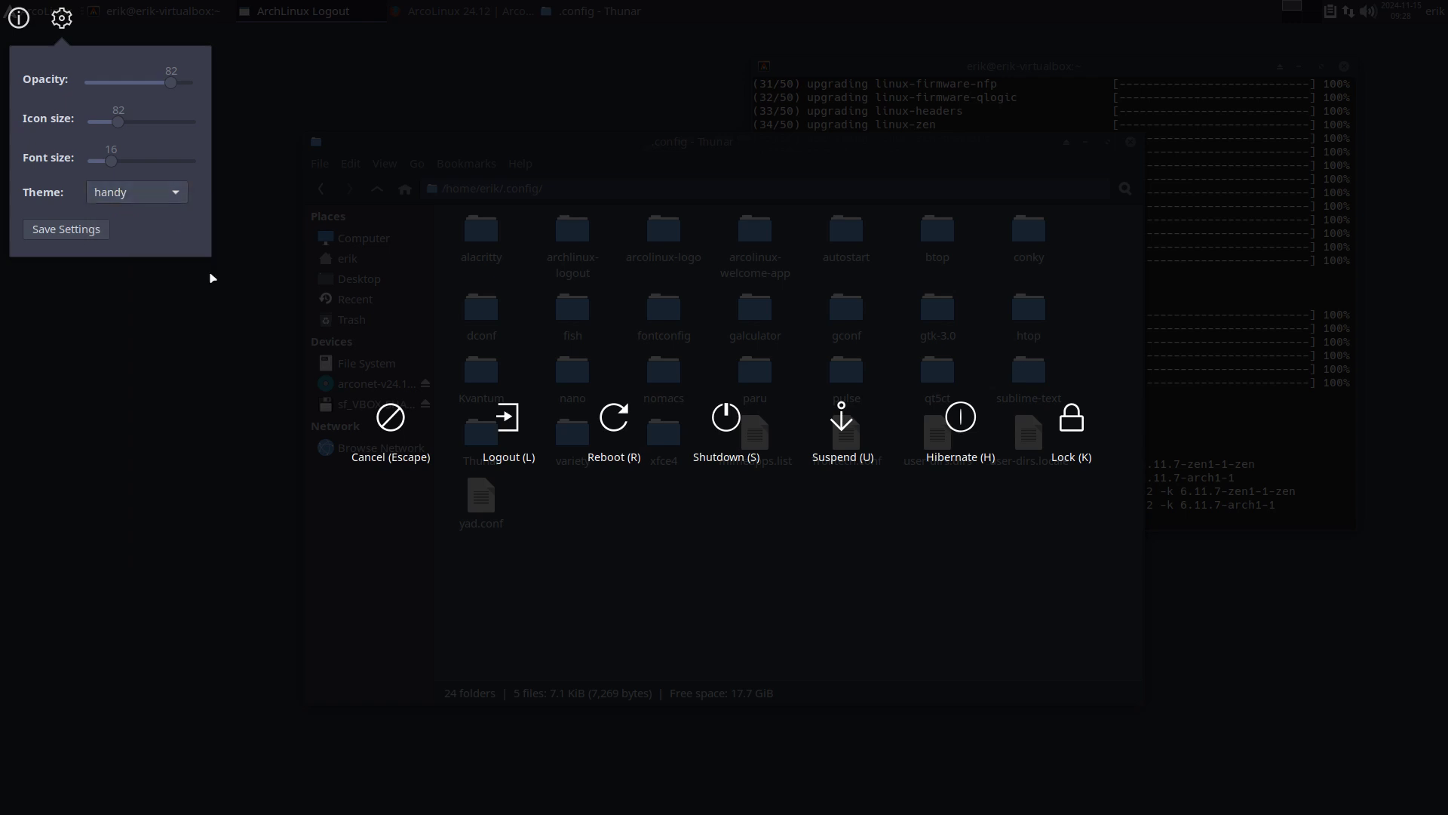
pyautogui.click(66, 230)
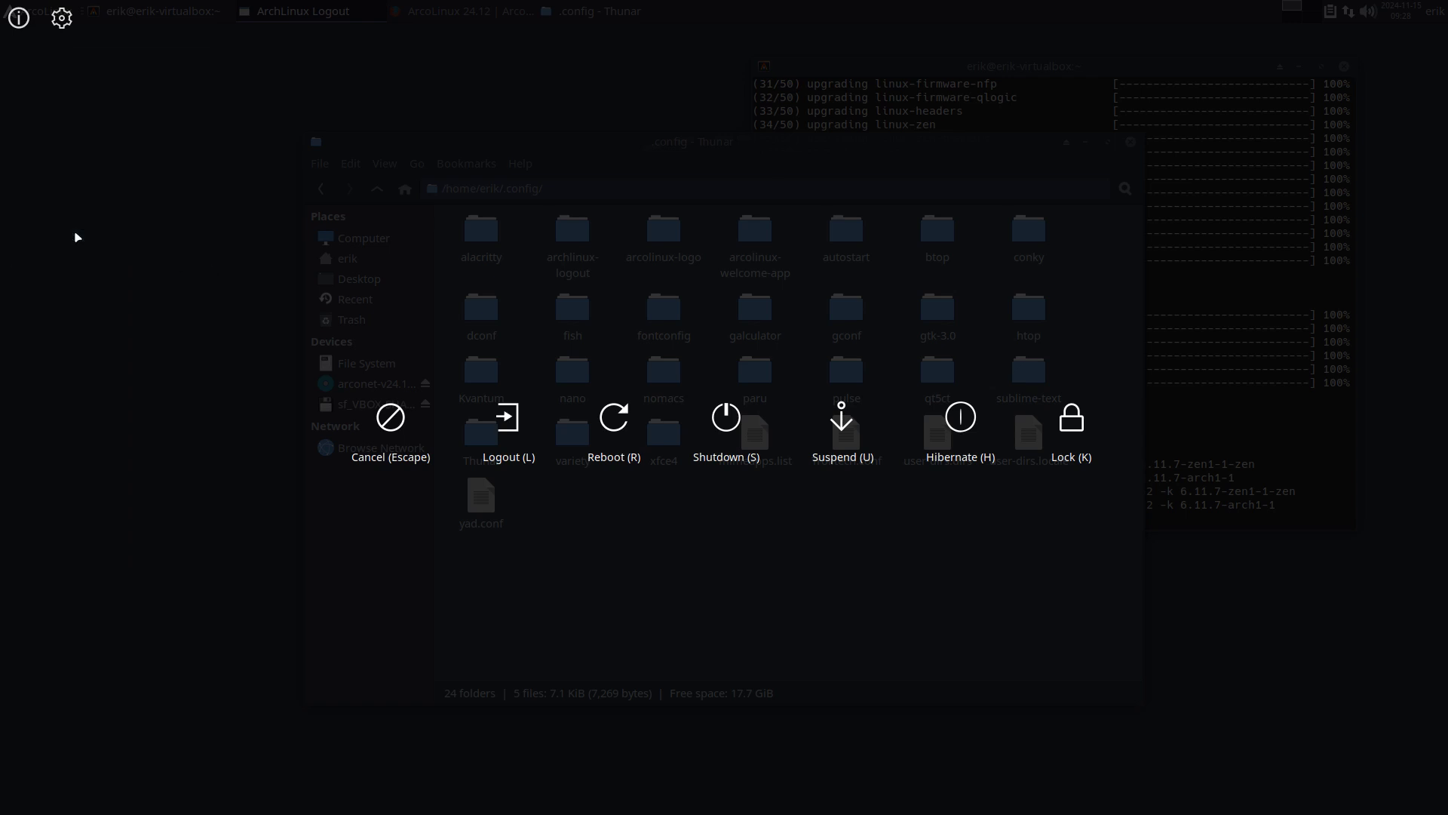
pyautogui.press('Escape')
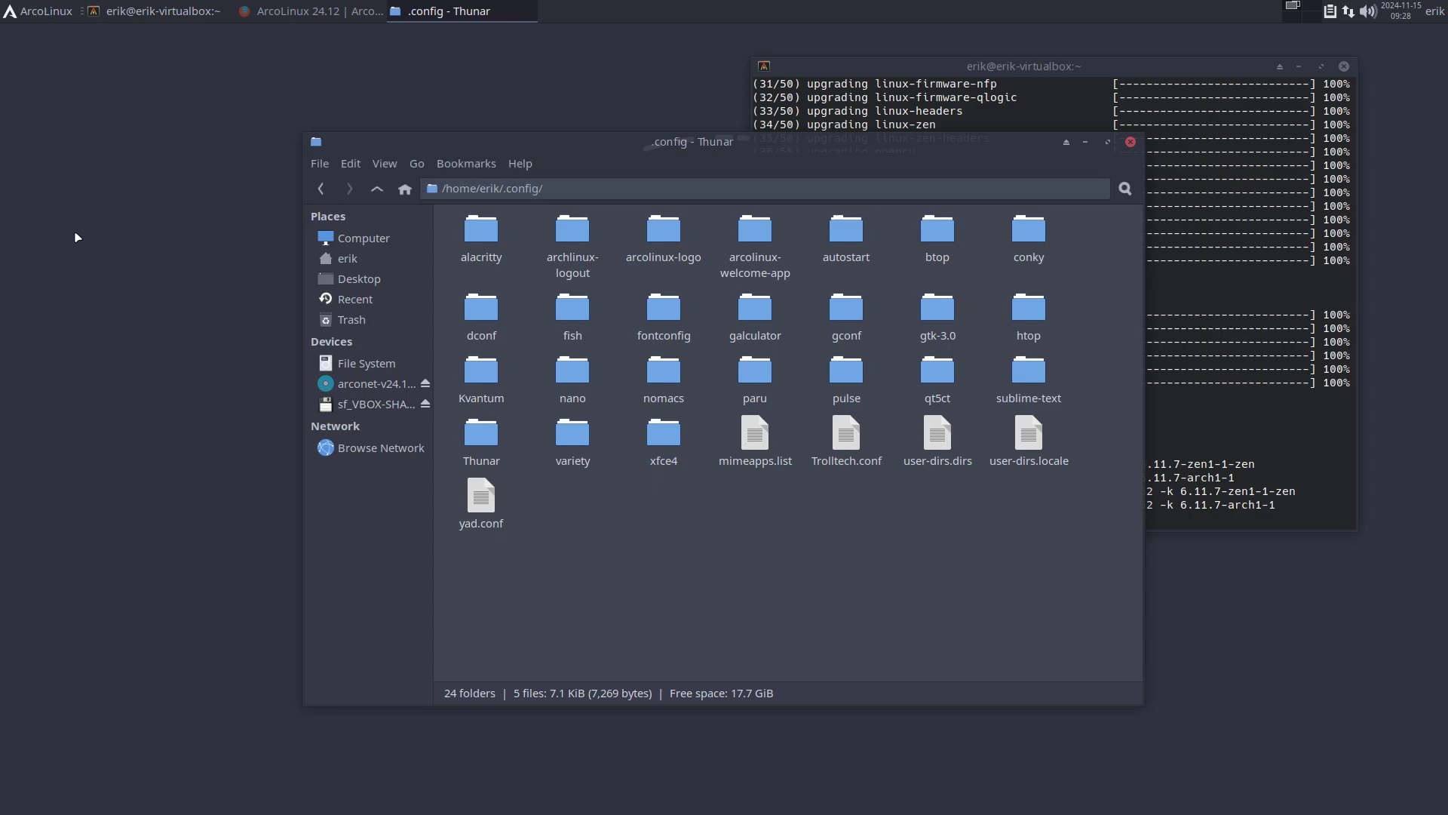
pyautogui.press('super+x')
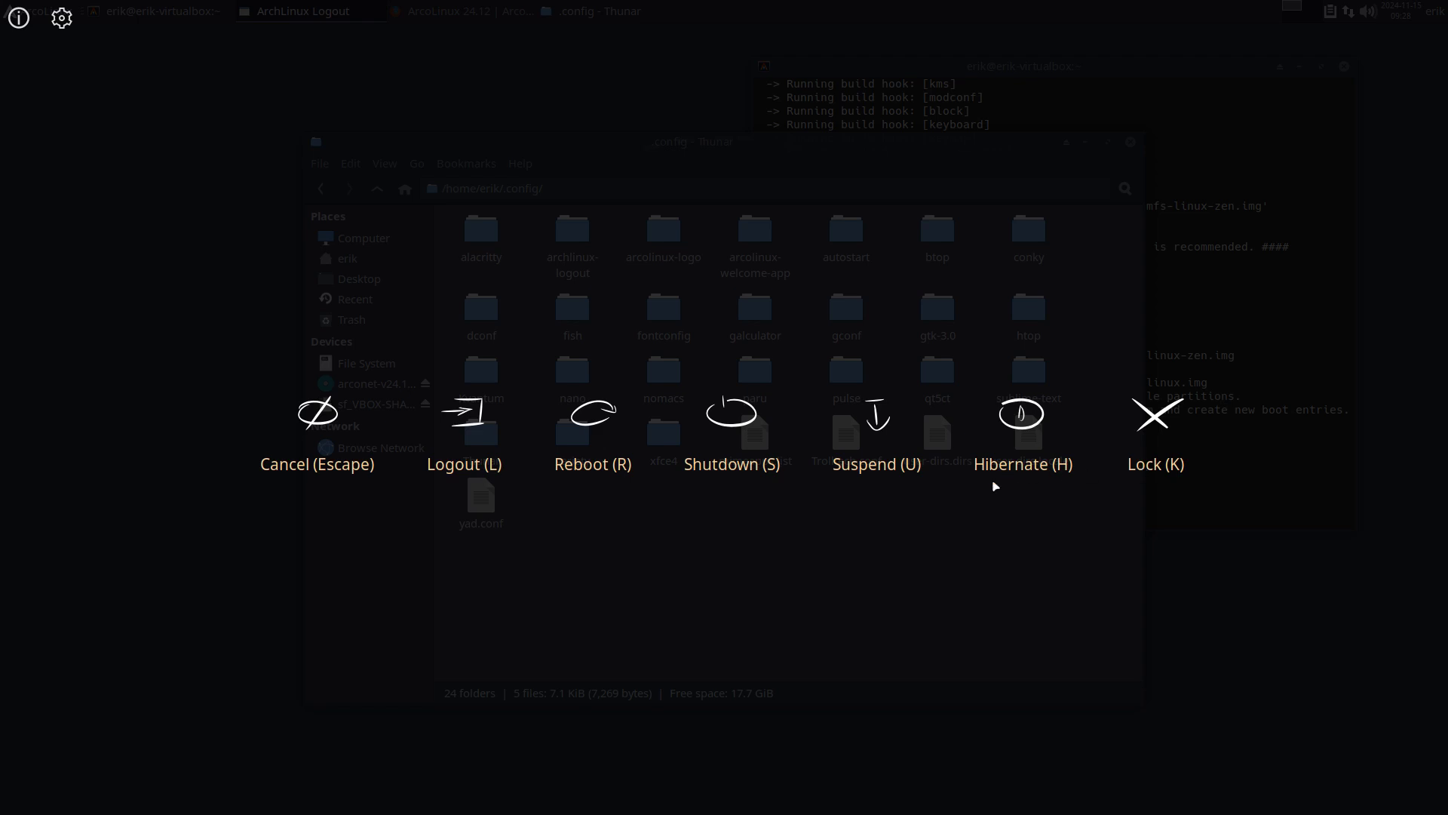
pyautogui.press('Escape')
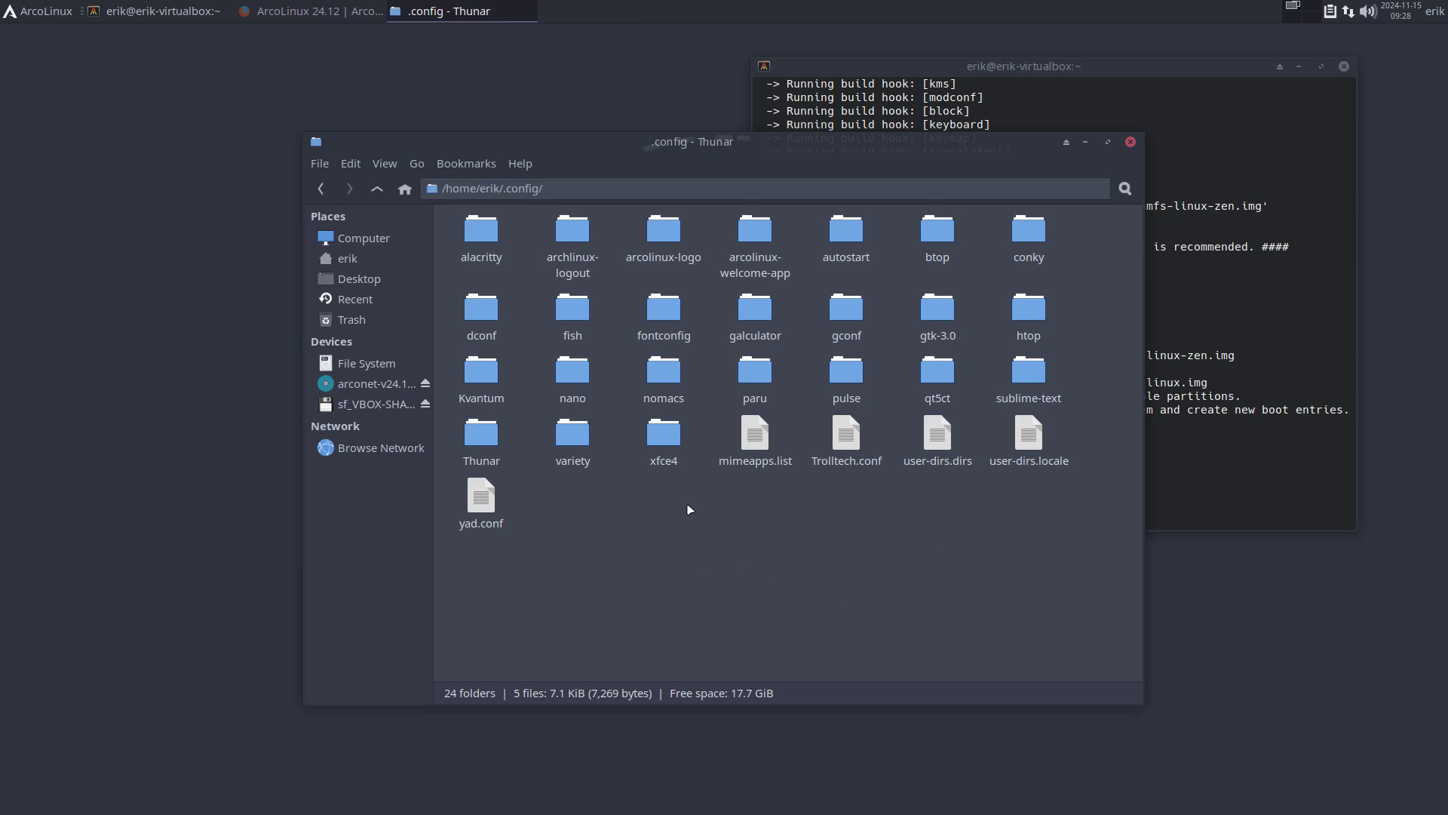
# Open archlinux-logout.conf from the archlinux-logout folder in .config, and reposition and enlarge the text editor window
pyautogui.click(569, 229)
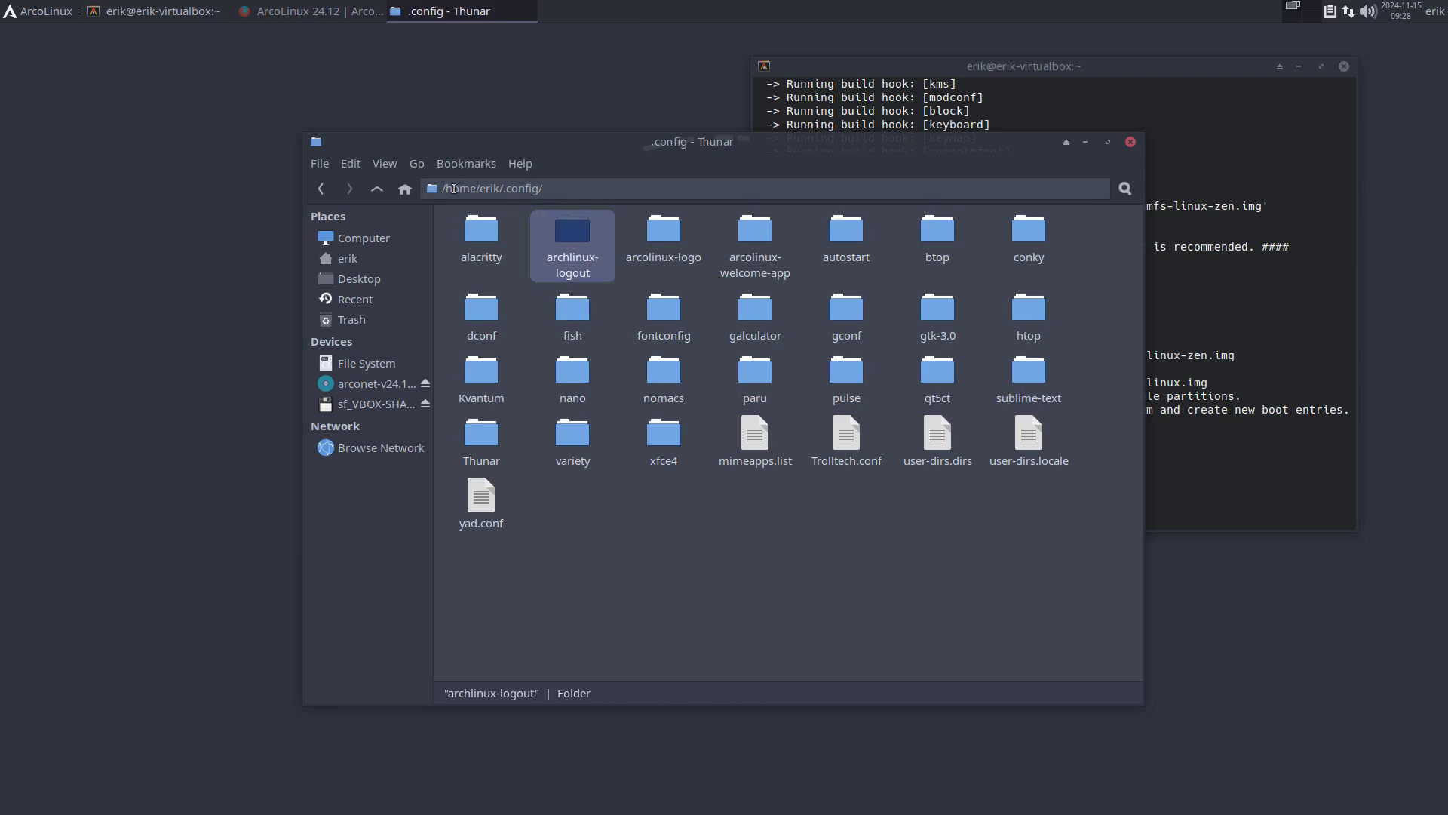
pyautogui.click(491, 186)
pyautogui.moveTo(491, 187); pyautogui.dragTo(503, 188)
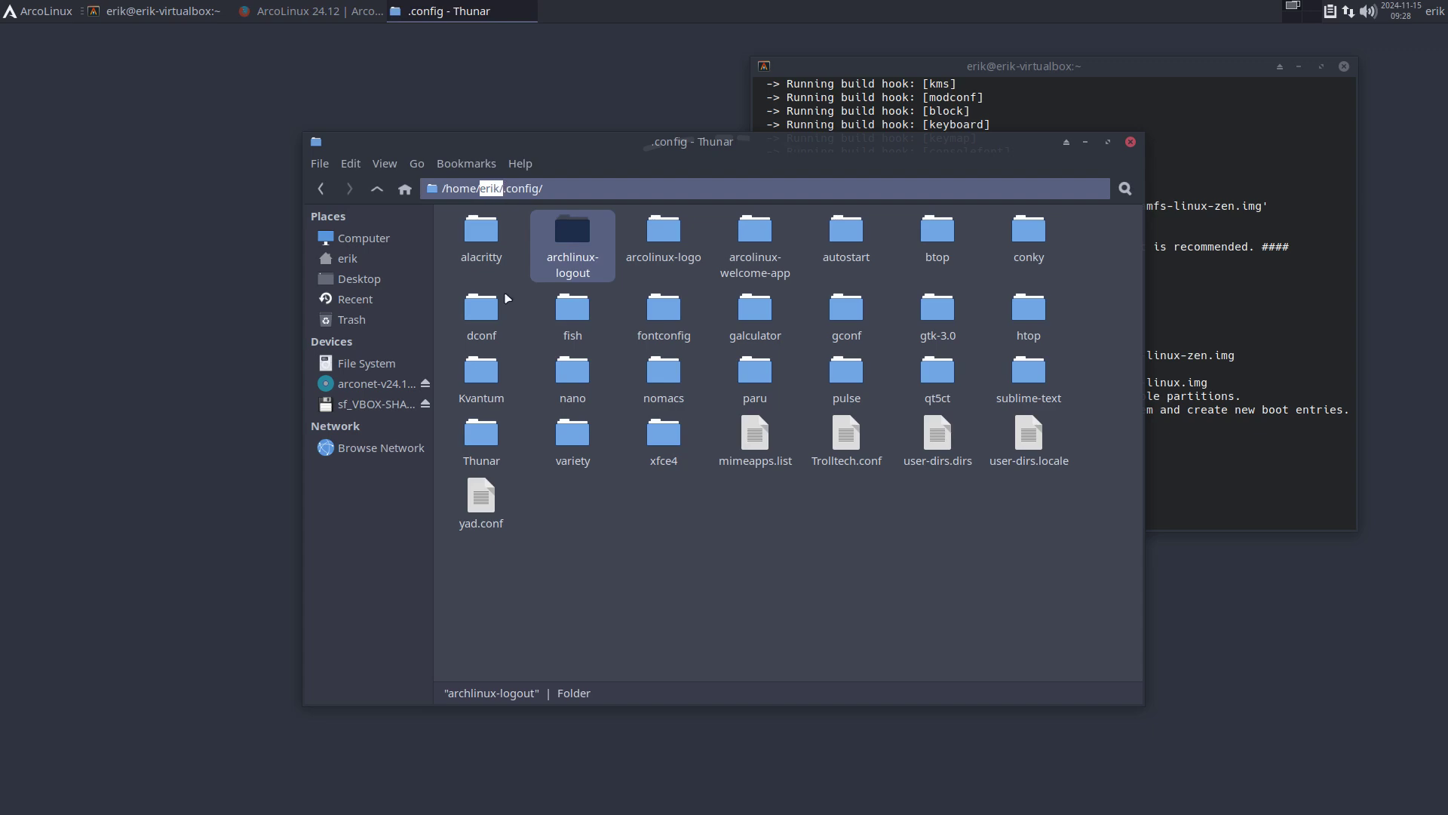
pyautogui.doubleClick(562, 229)
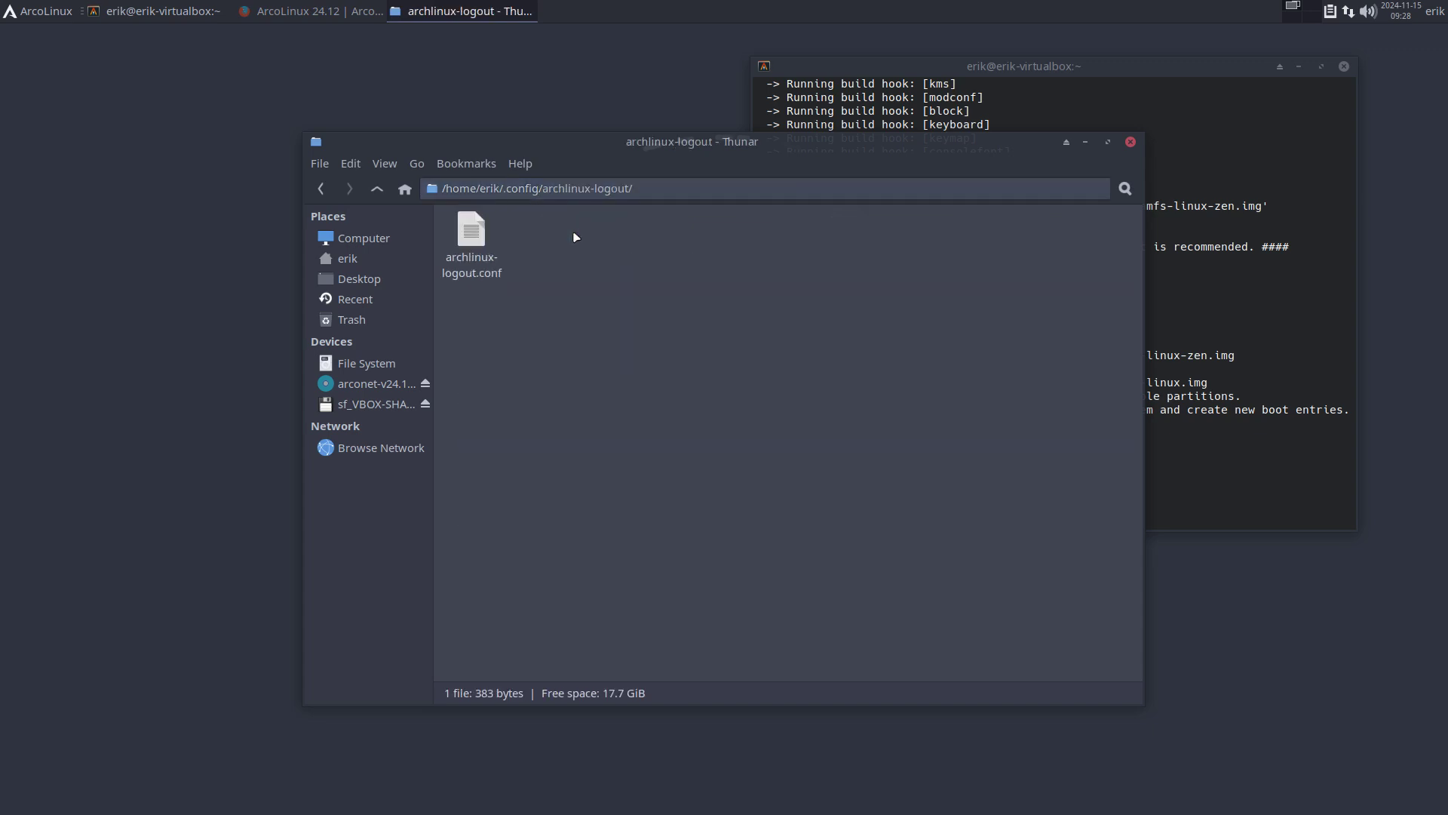
pyautogui.click(466, 240)
pyautogui.doubleClick(465, 241)
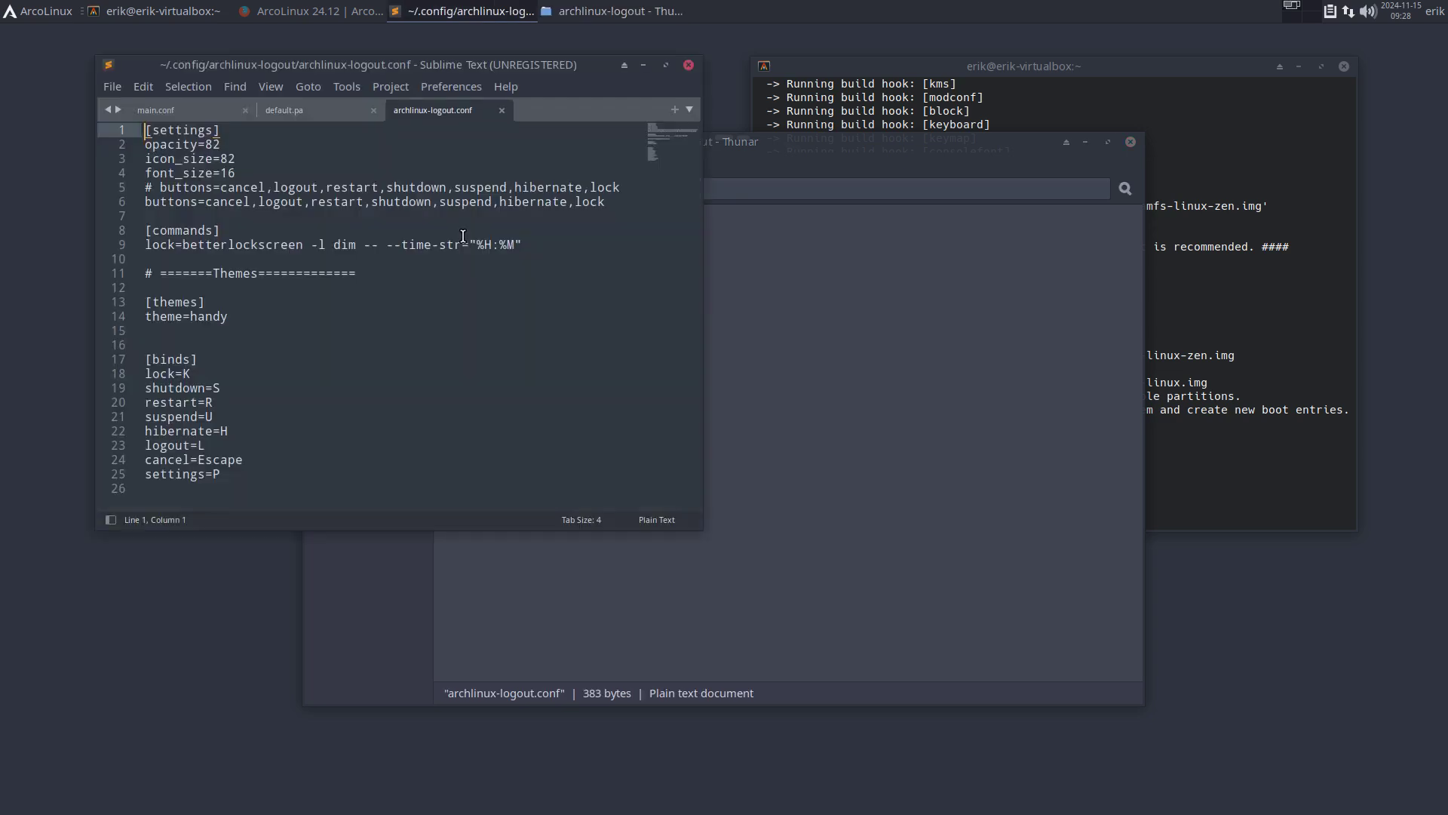
pyautogui.moveTo(470, 67); pyautogui.dragTo(531, 55)
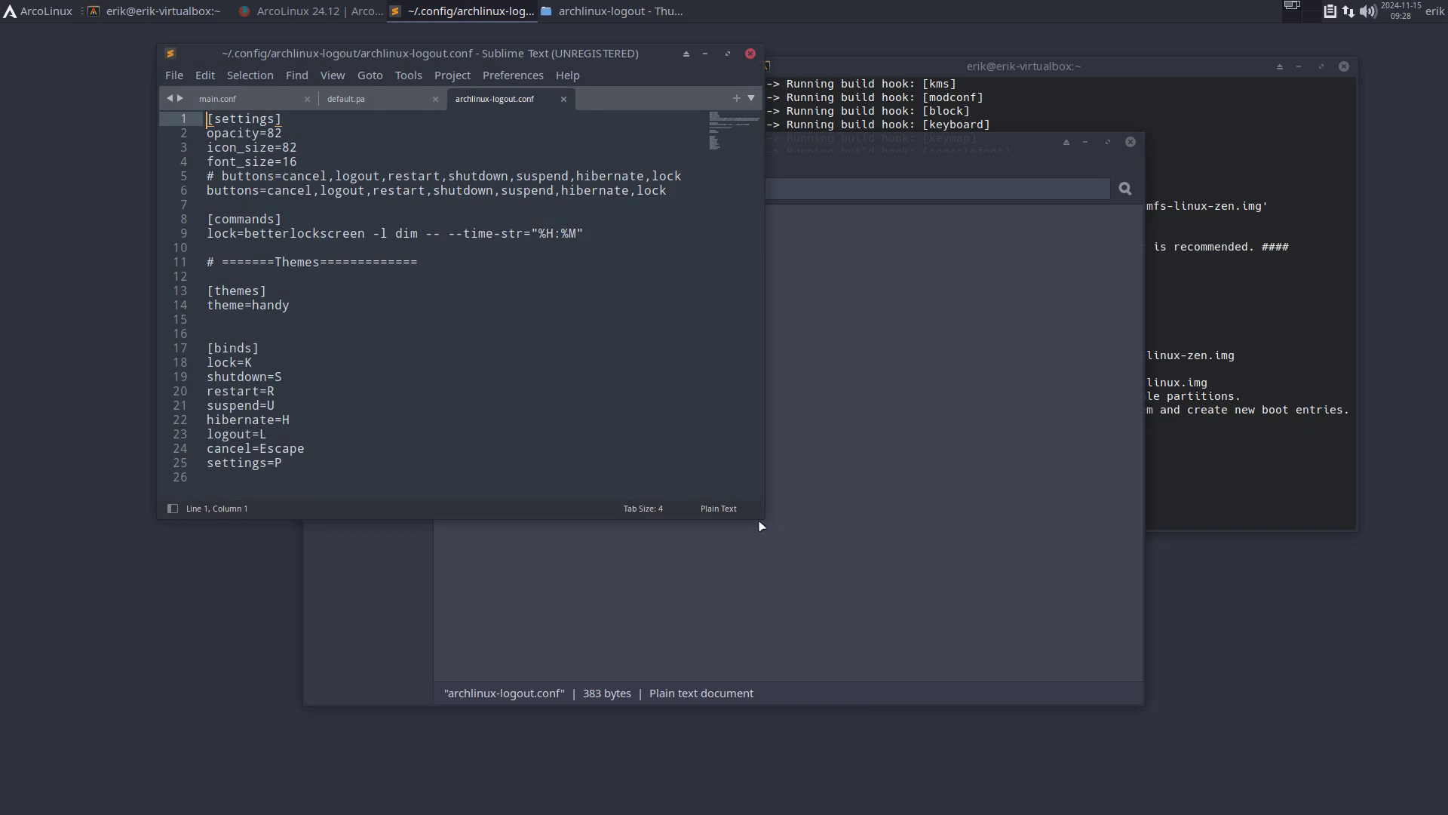
pyautogui.moveTo(765, 520); pyautogui.dragTo(876, 682)
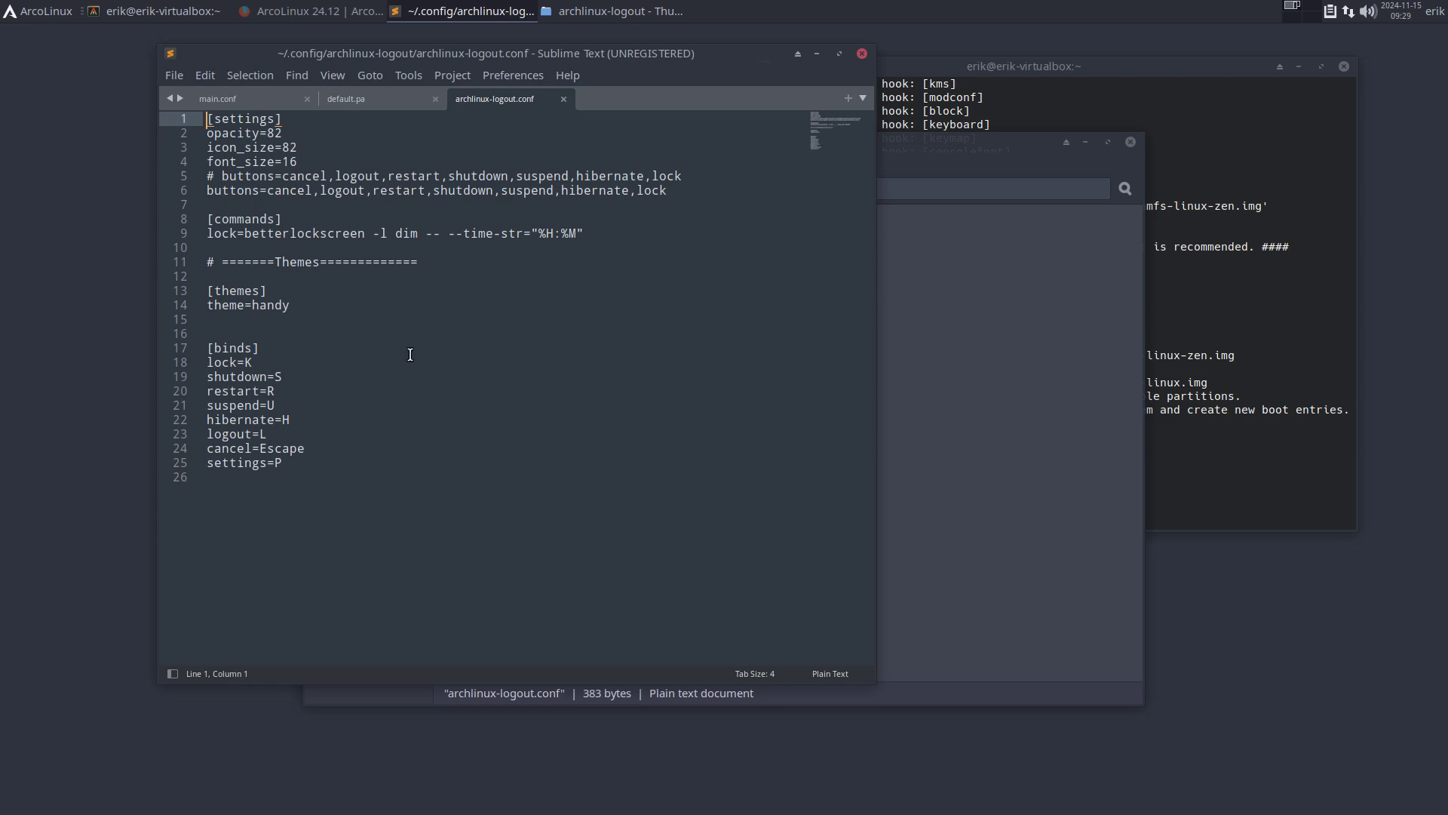
# Examine the opacity, icon size and font size lines in archlinux-logout.conf and compare them with the logout screen
pyautogui.doubleClick(271, 133)
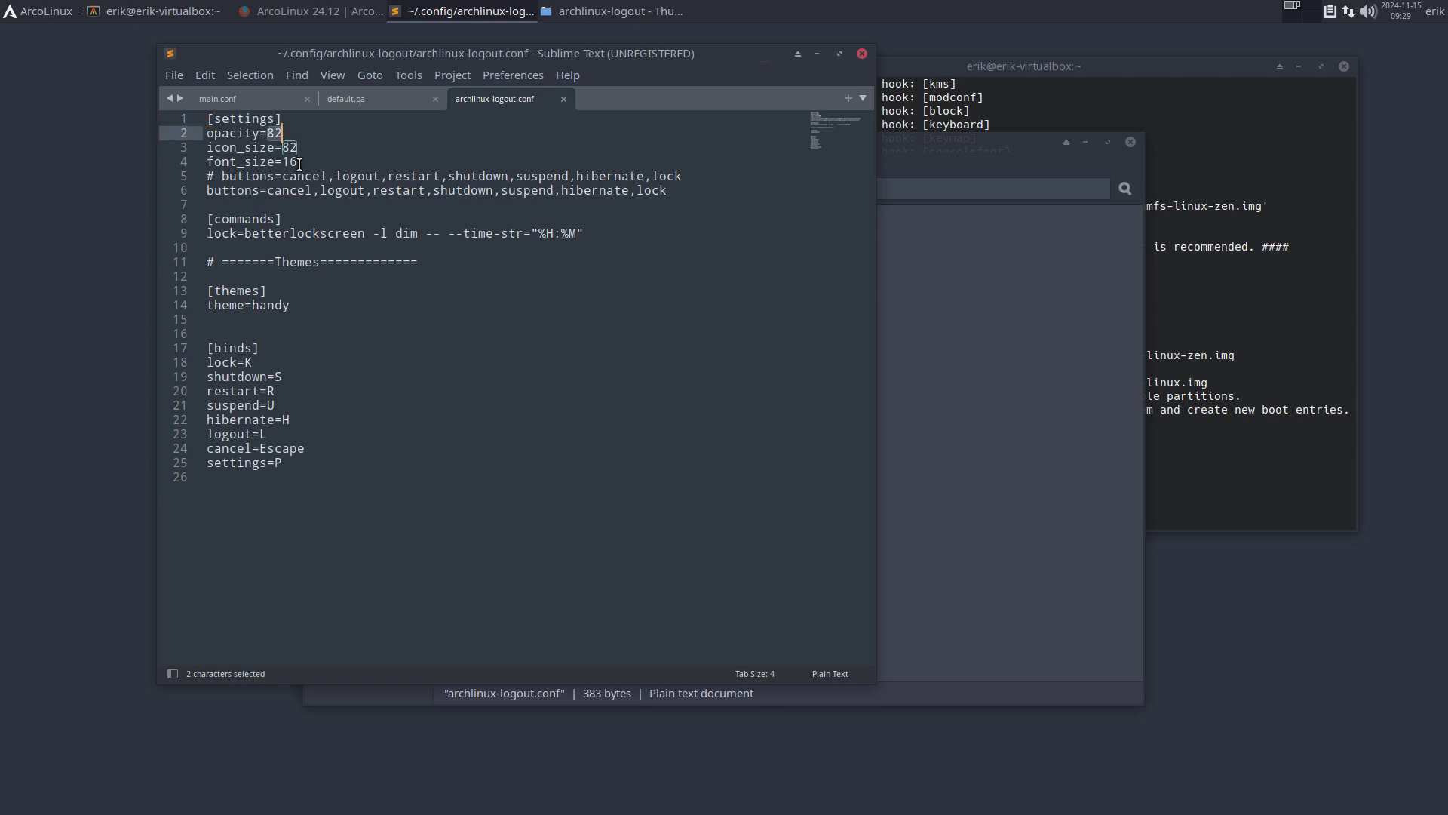
pyautogui.click(294, 148)
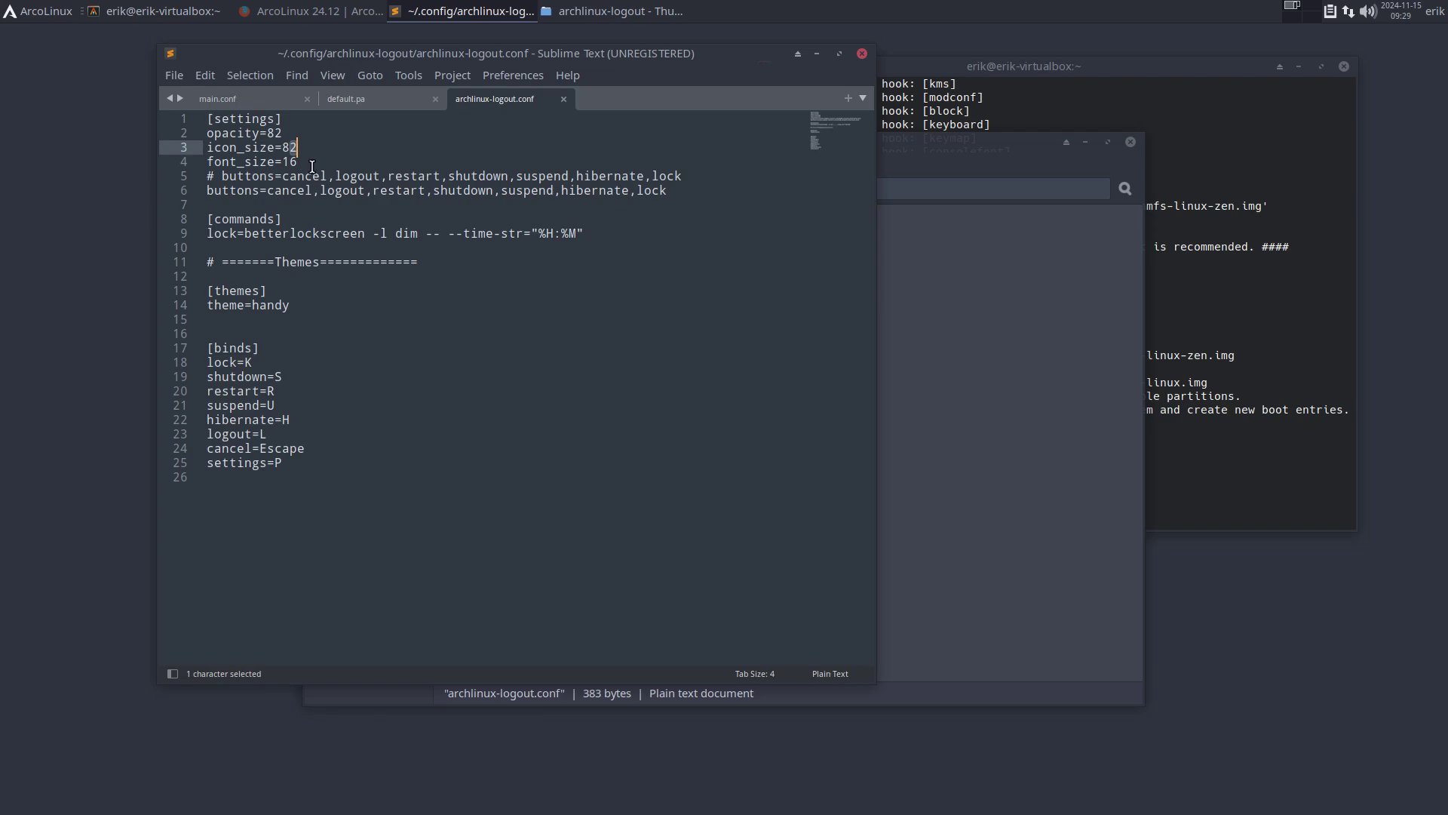
pyautogui.click(311, 164)
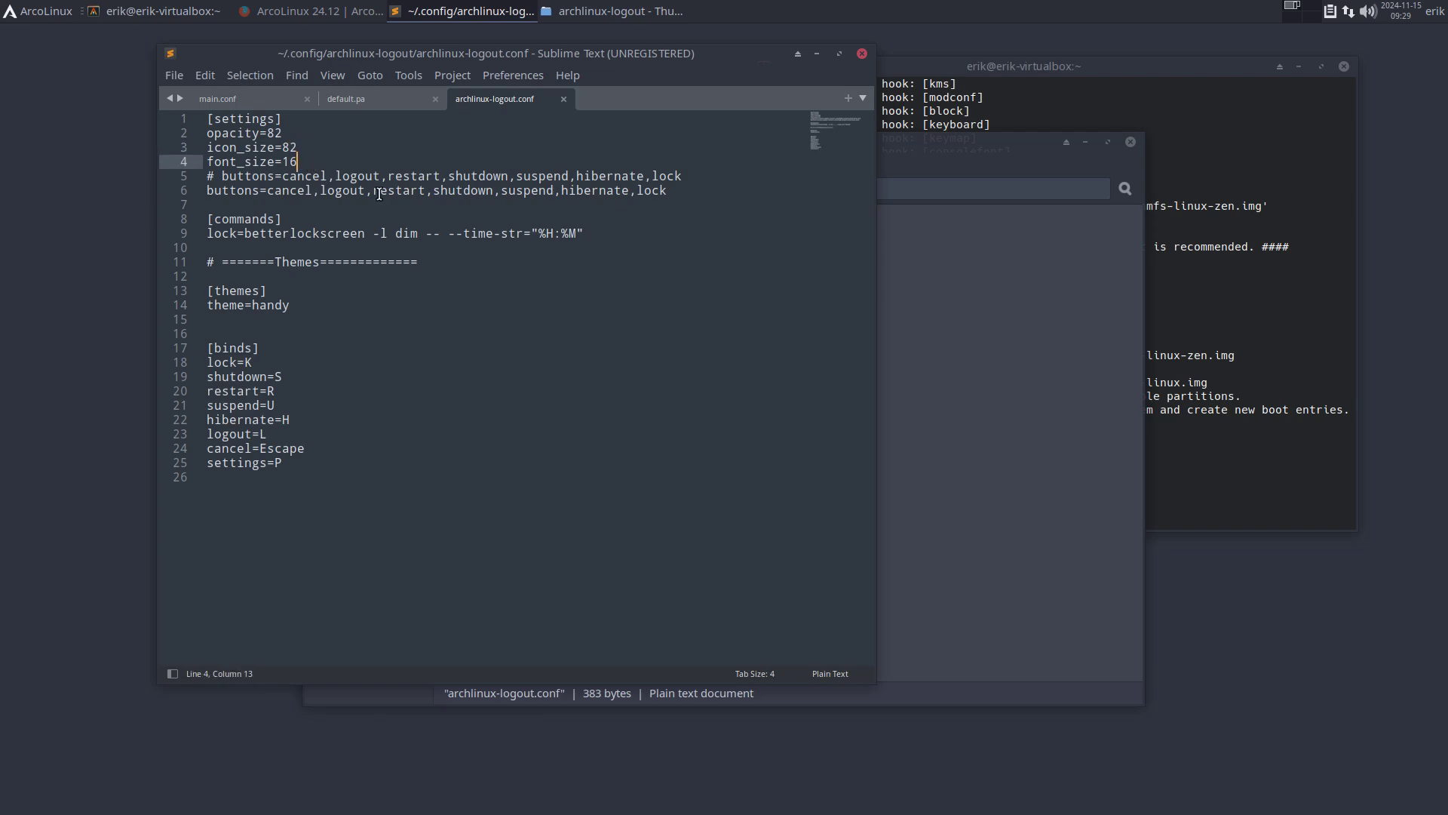
pyautogui.press('super+x')
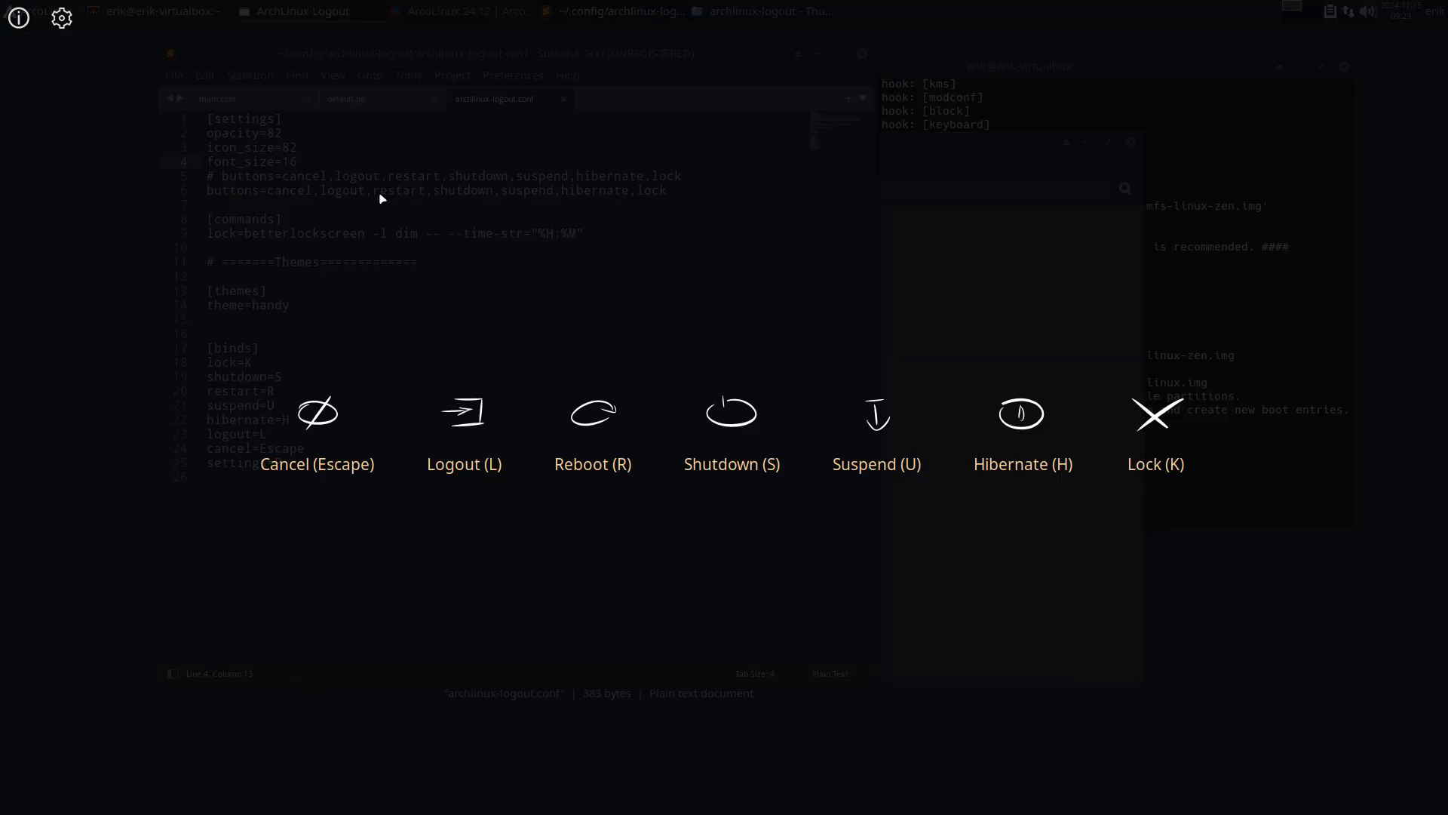
pyautogui.press('Escape')
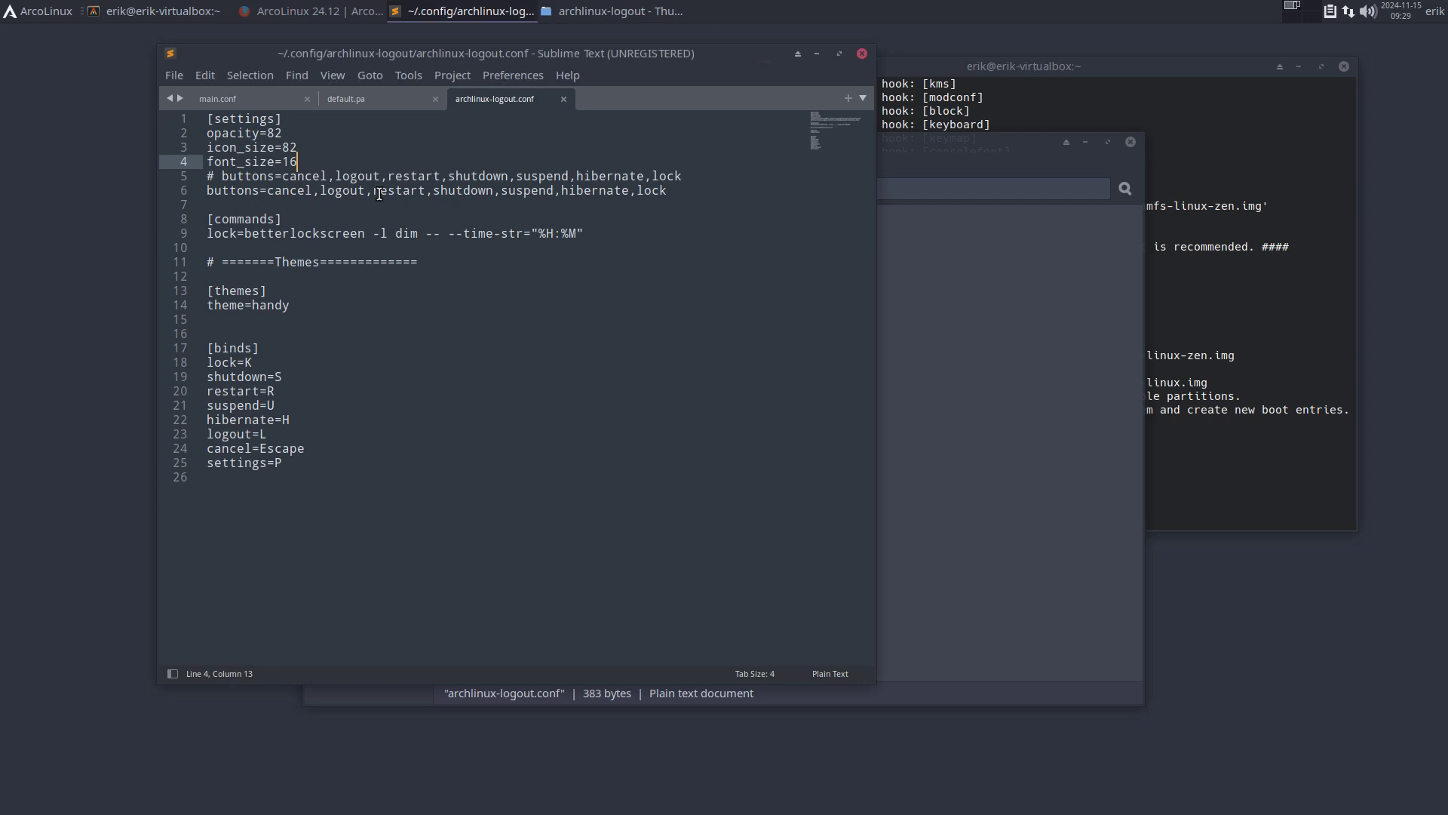
# Change the logout key to M in the binds section of archlinux-logout.conf and save the file
pyautogui.click(275, 363)
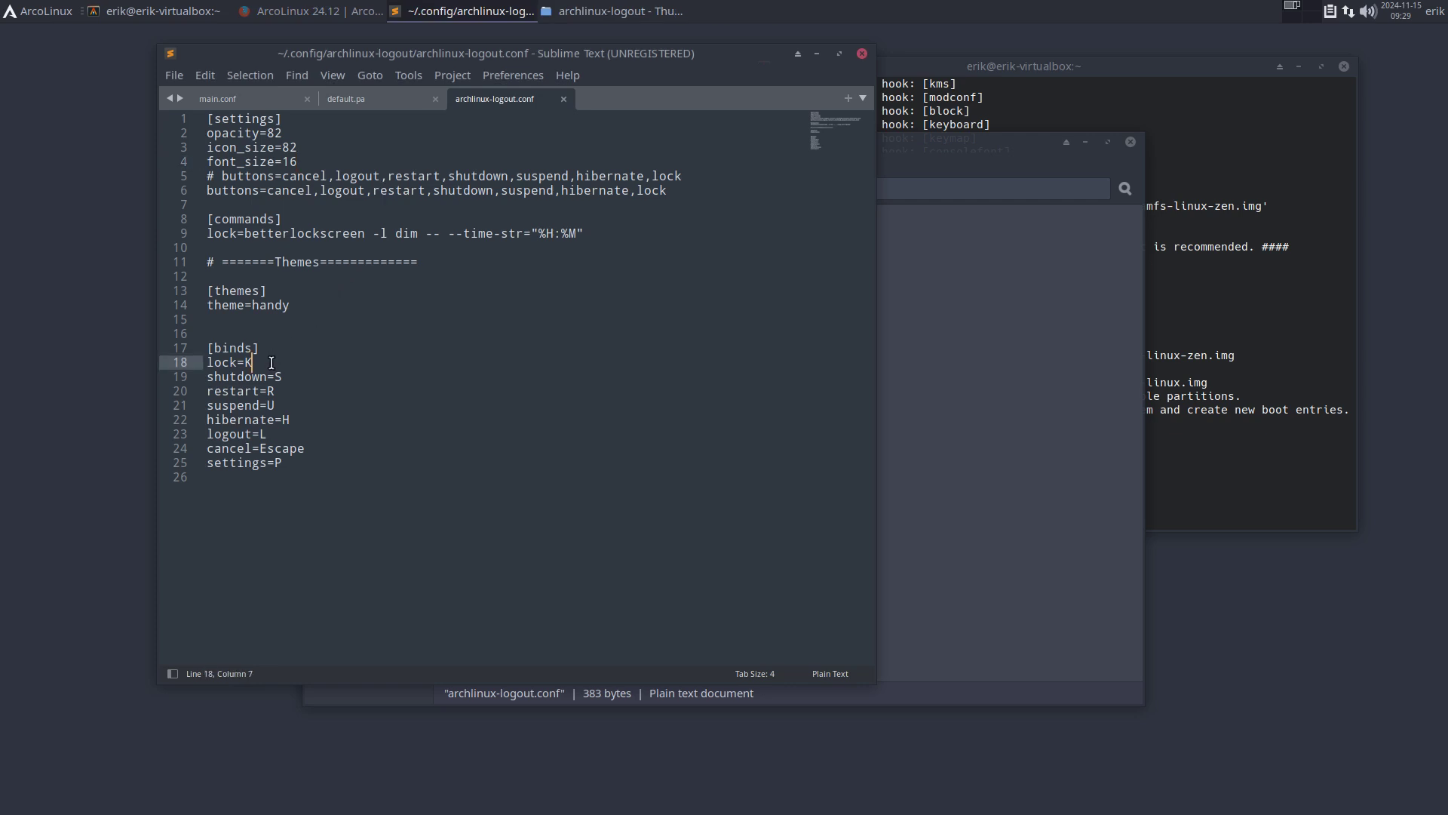
pyautogui.click(295, 374)
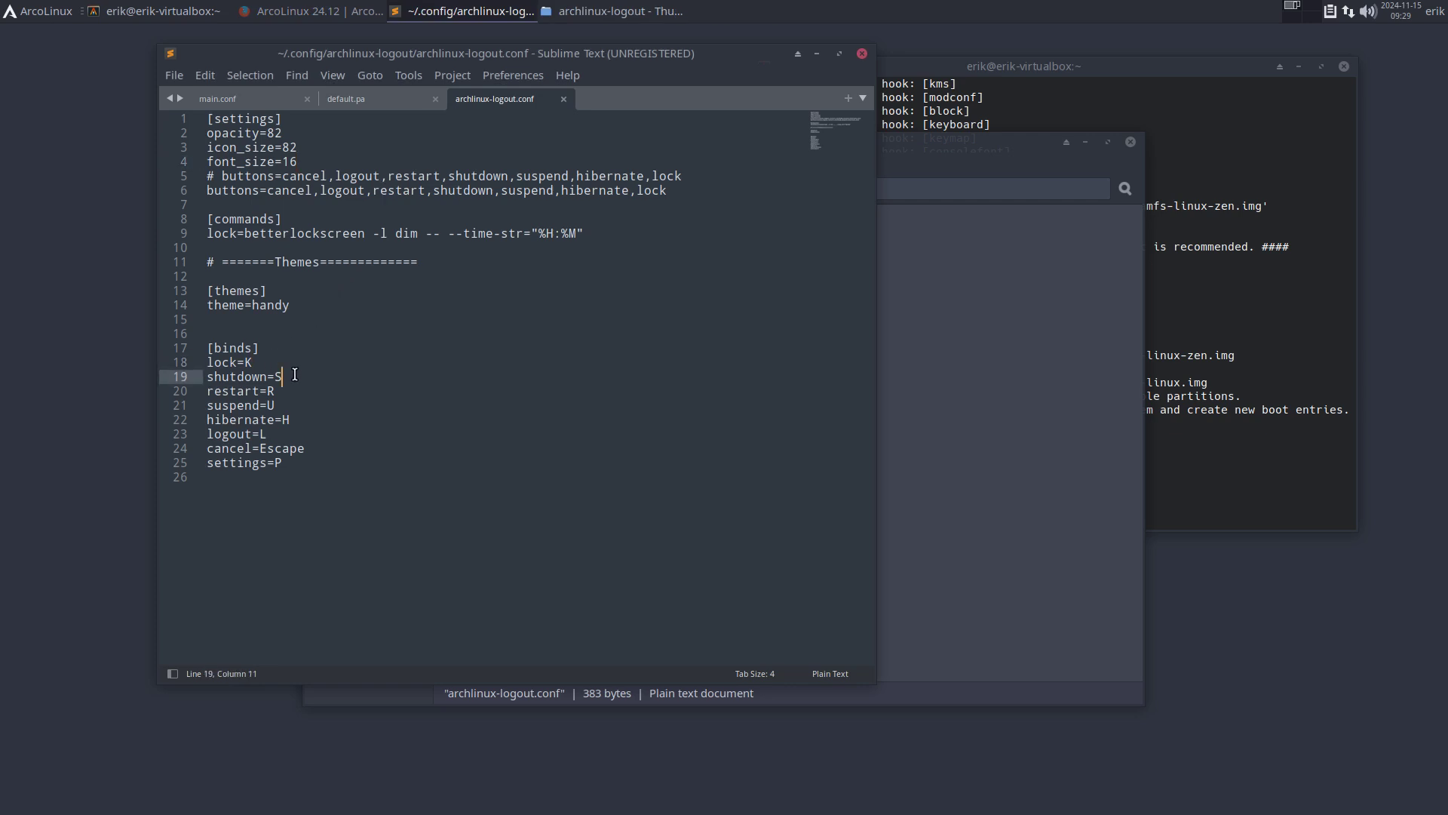
pyautogui.press('Down')
pyautogui.press('Down')
pyautogui.press('Down')
pyautogui.press('Down')
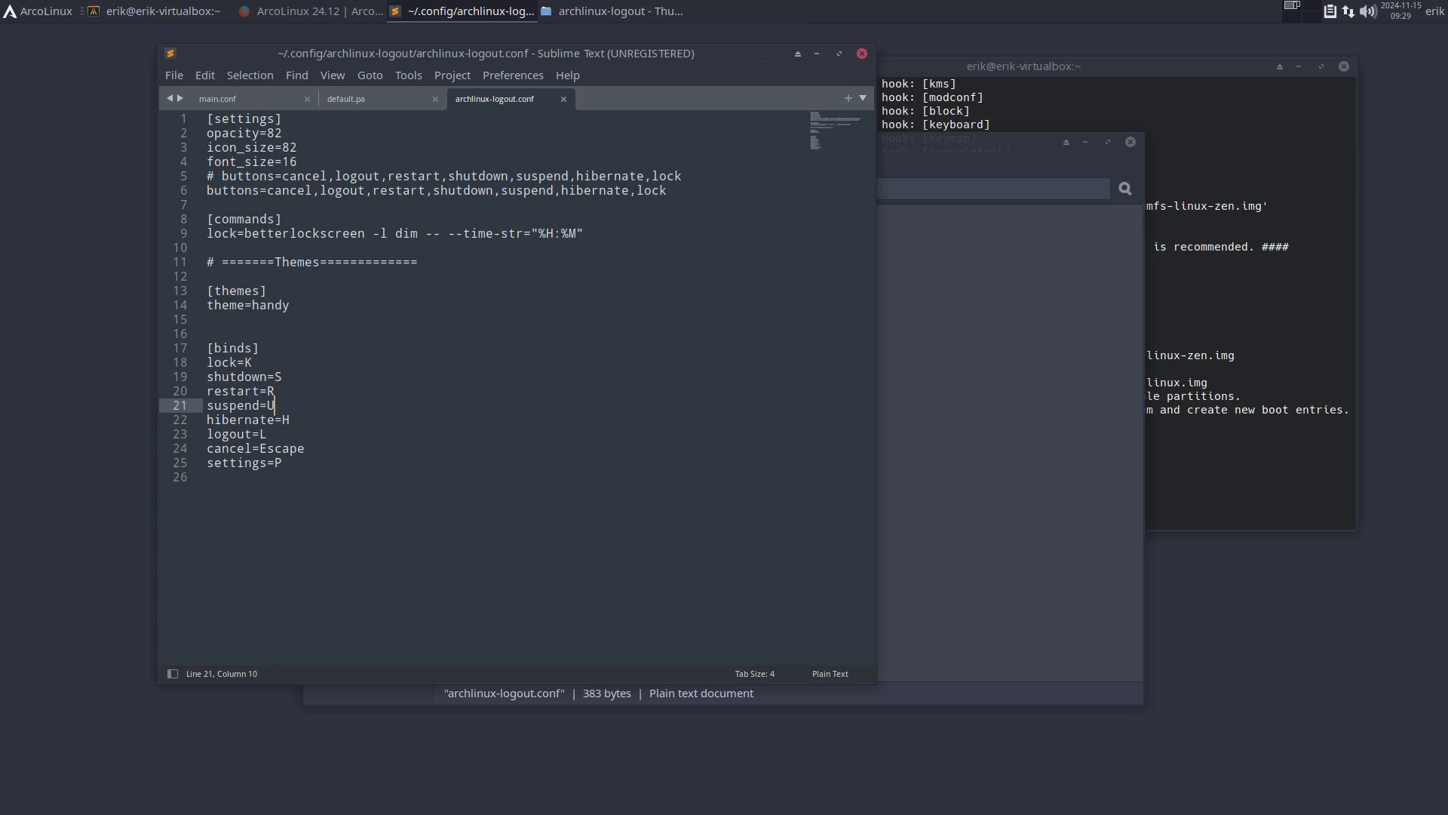
pyautogui.press('BackSpace')
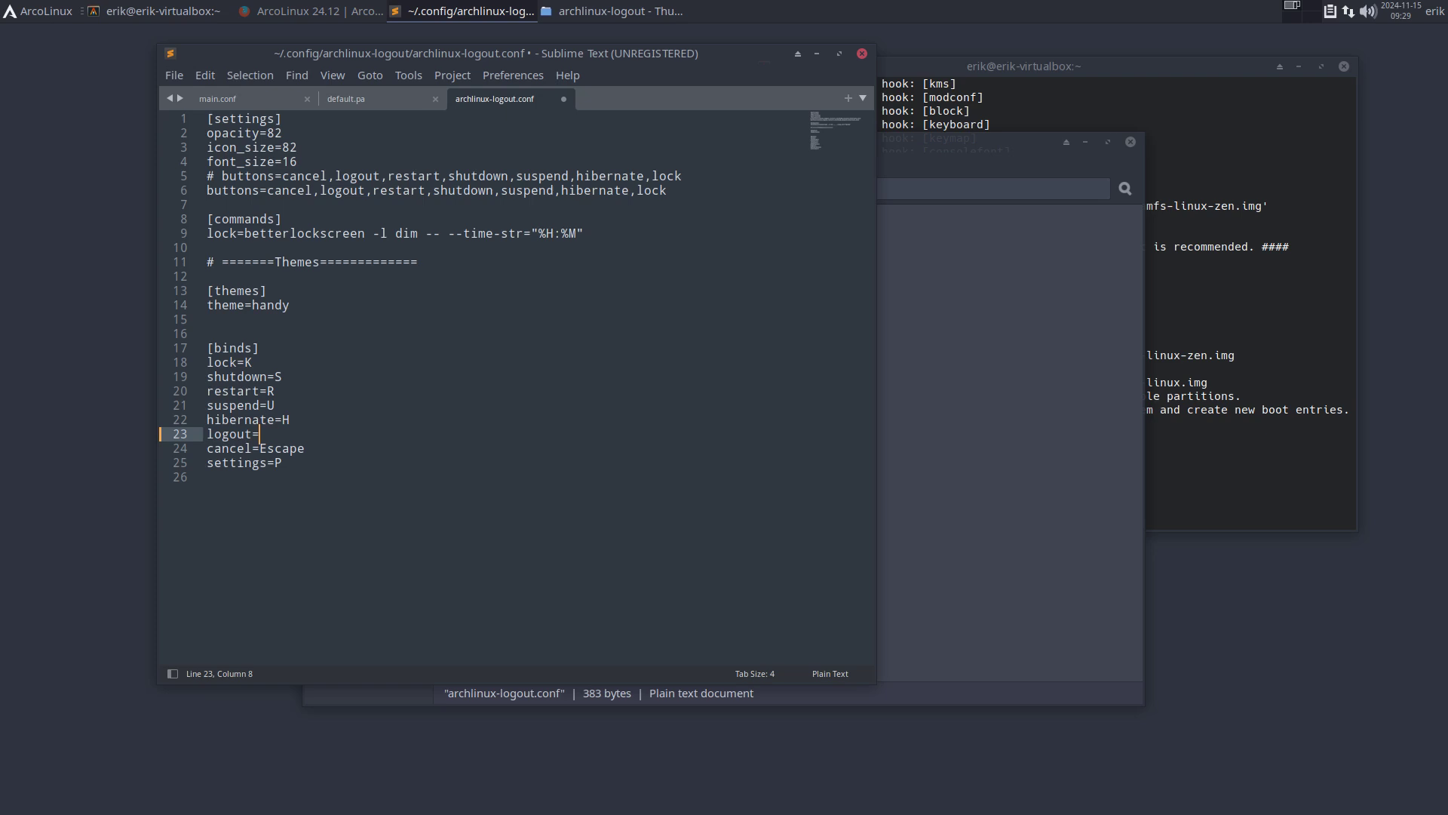
pyautogui.write('M')
pyautogui.hotkey('ctrl', 's')
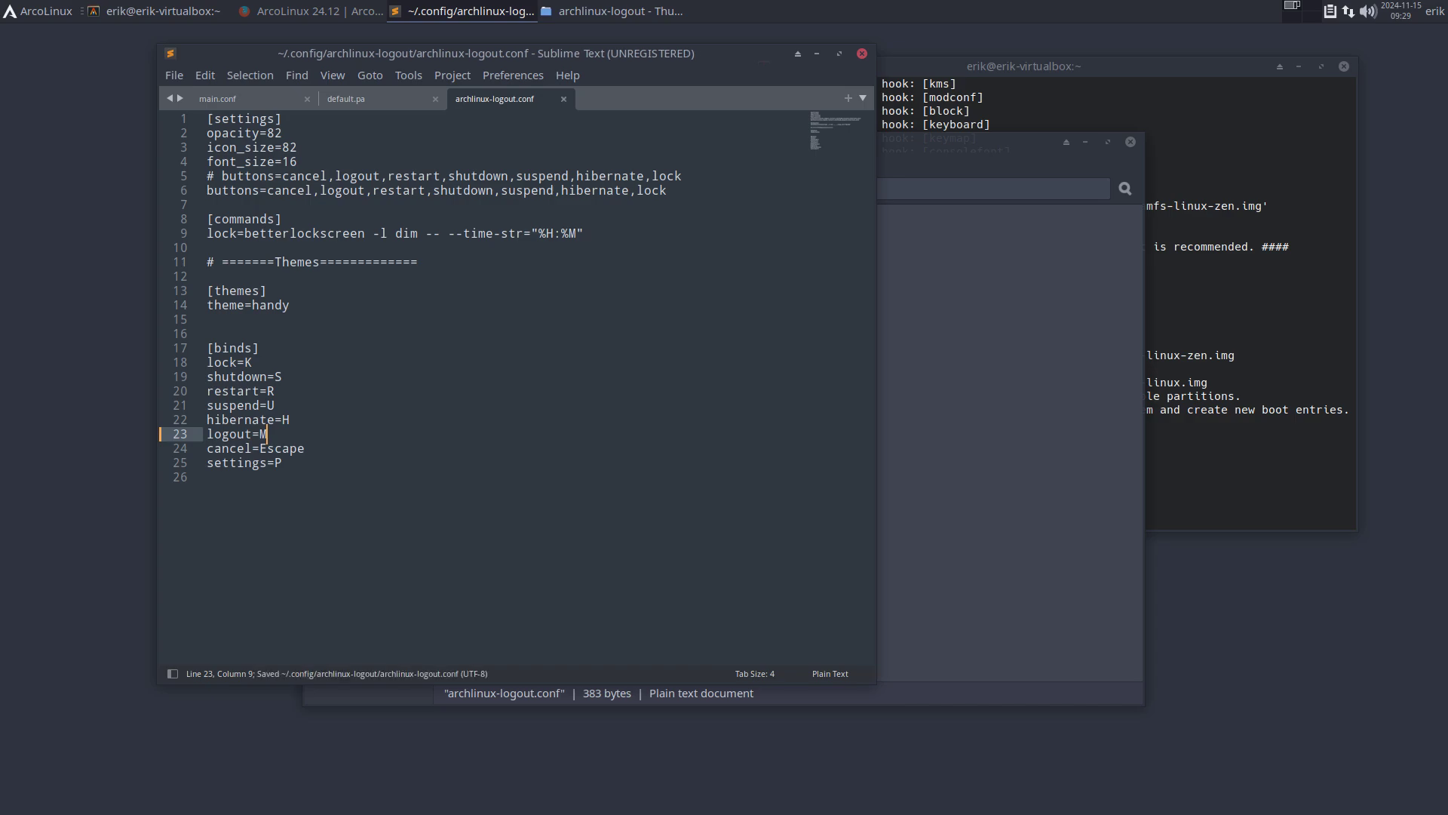
# Log out of the session from the logout screen and log back in by entering the account password
pyautogui.press('super+x')
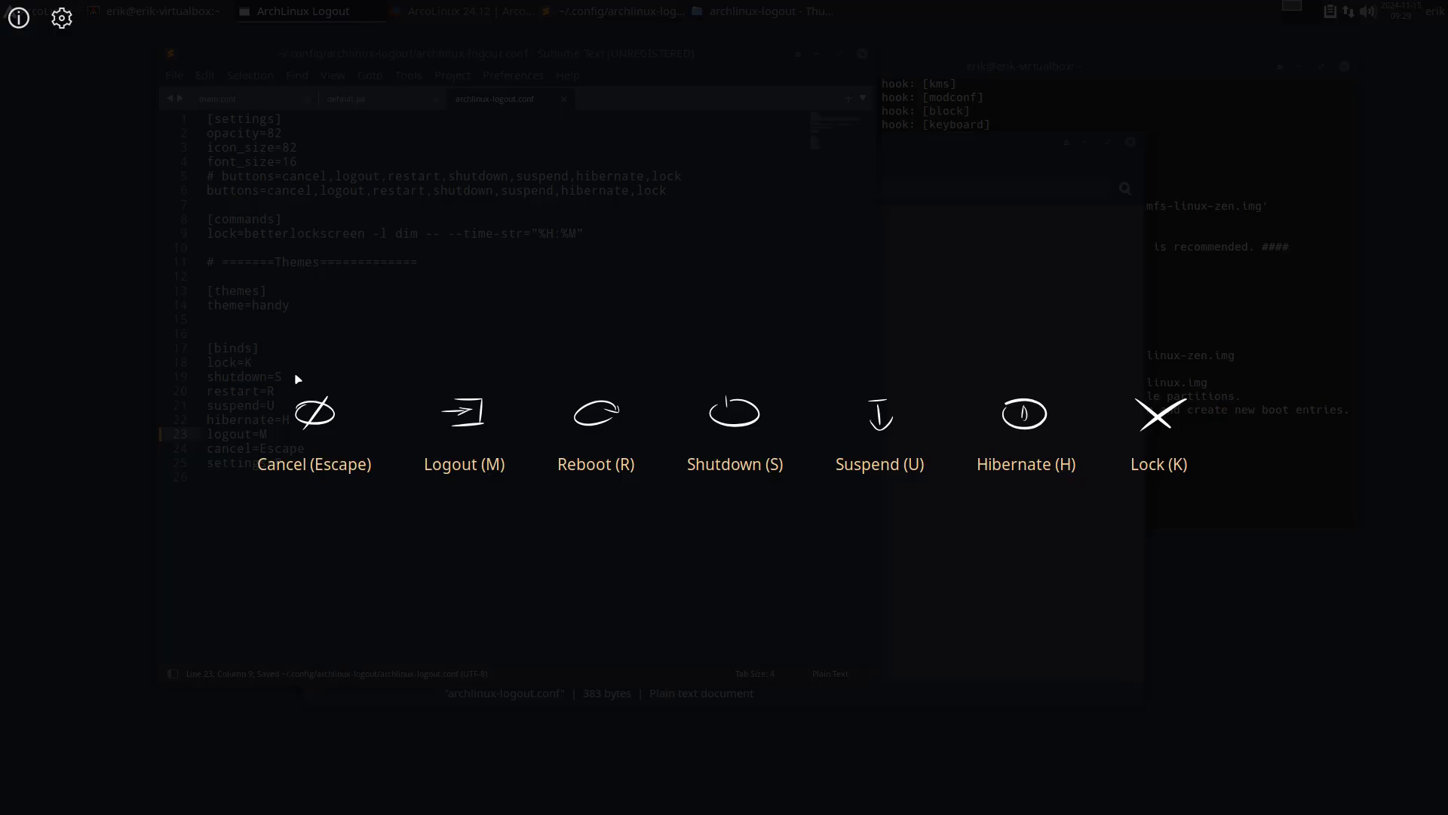
pyautogui.click(495, 471)
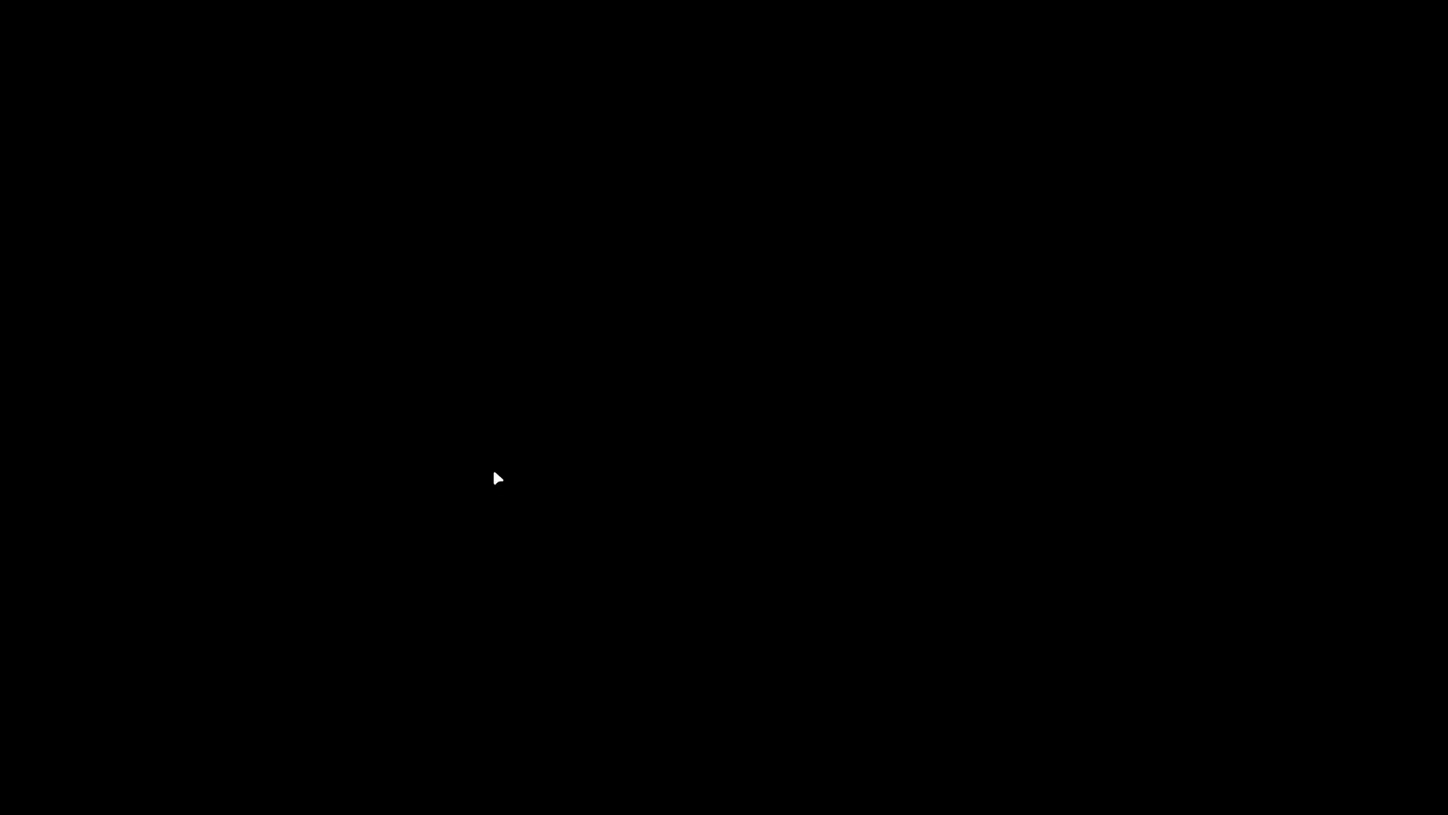
pyautogui.write('*****')
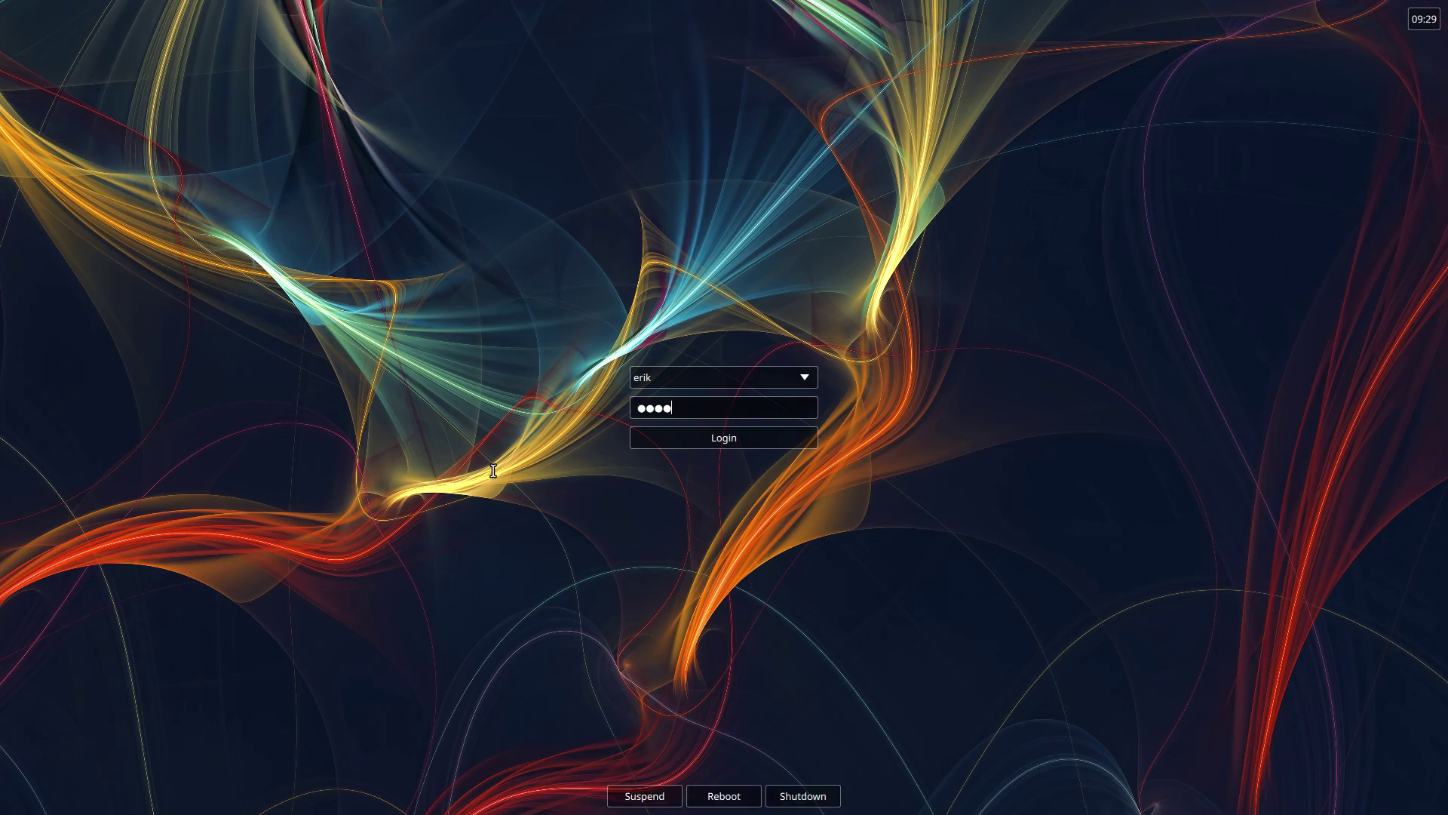
pyautogui.press('Return')
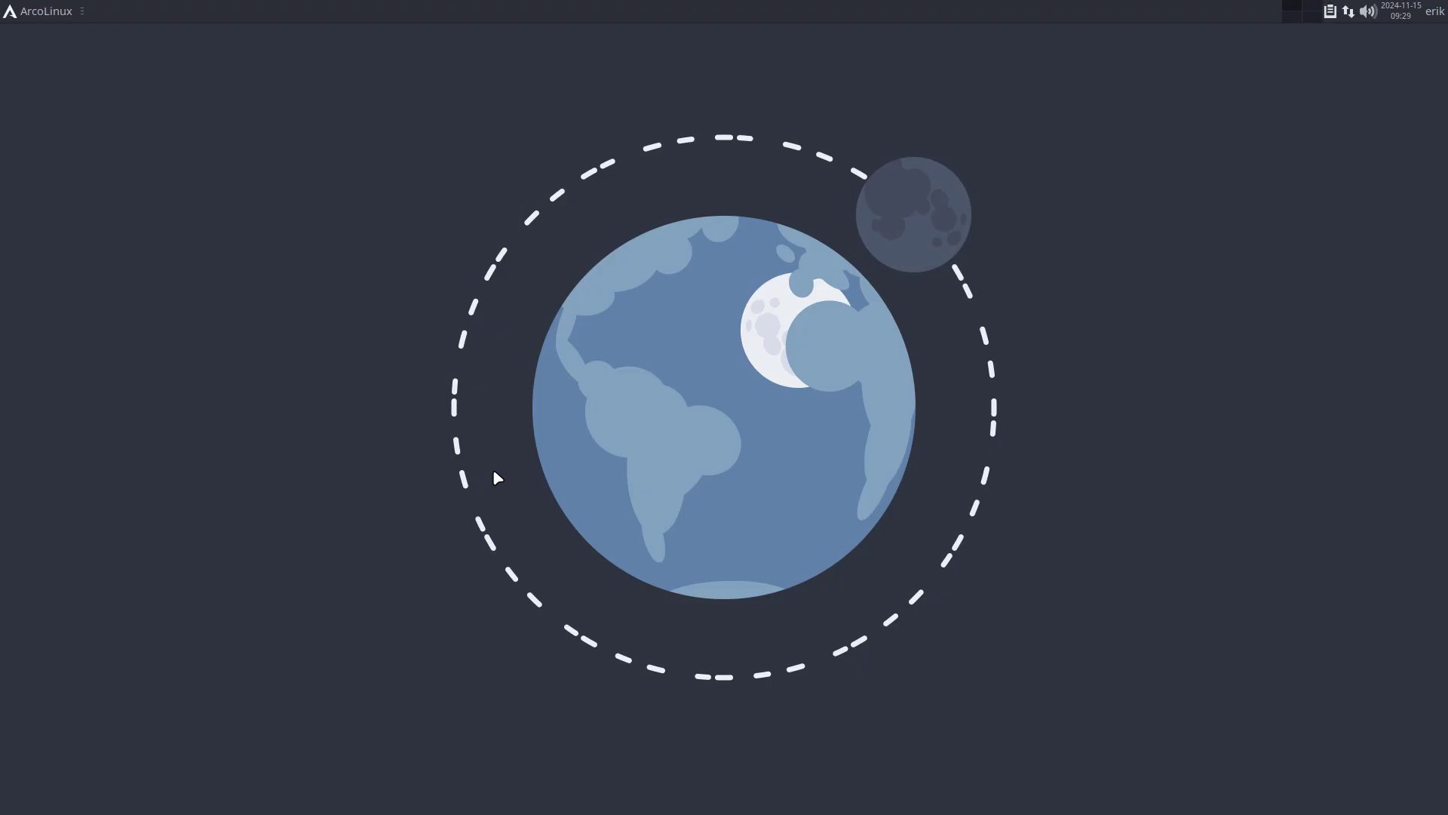
# Save breeze-blur as the logout screen's theme and reopen the screen to check its icons
pyautogui.press('super+x')
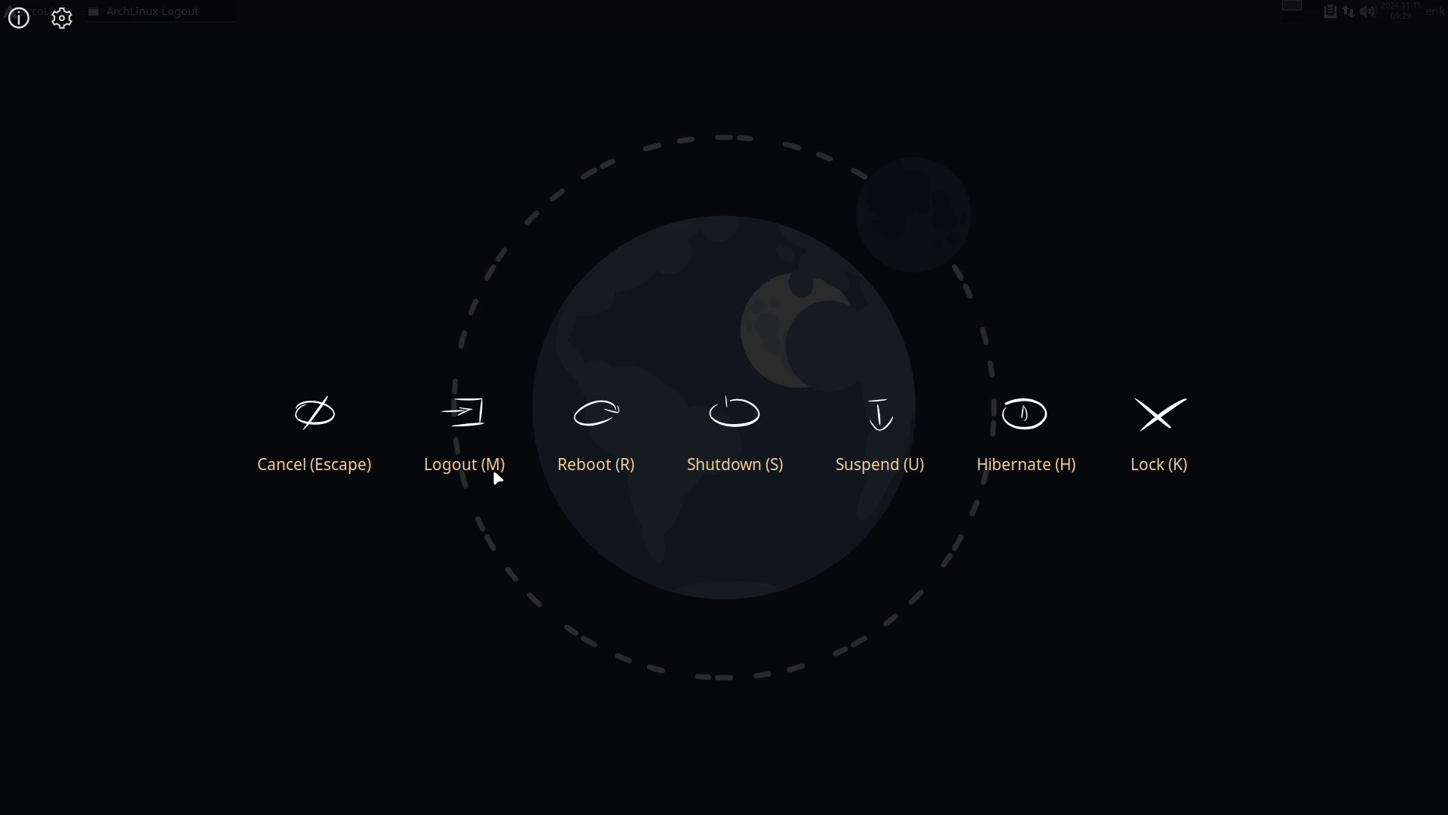
pyautogui.click(62, 26)
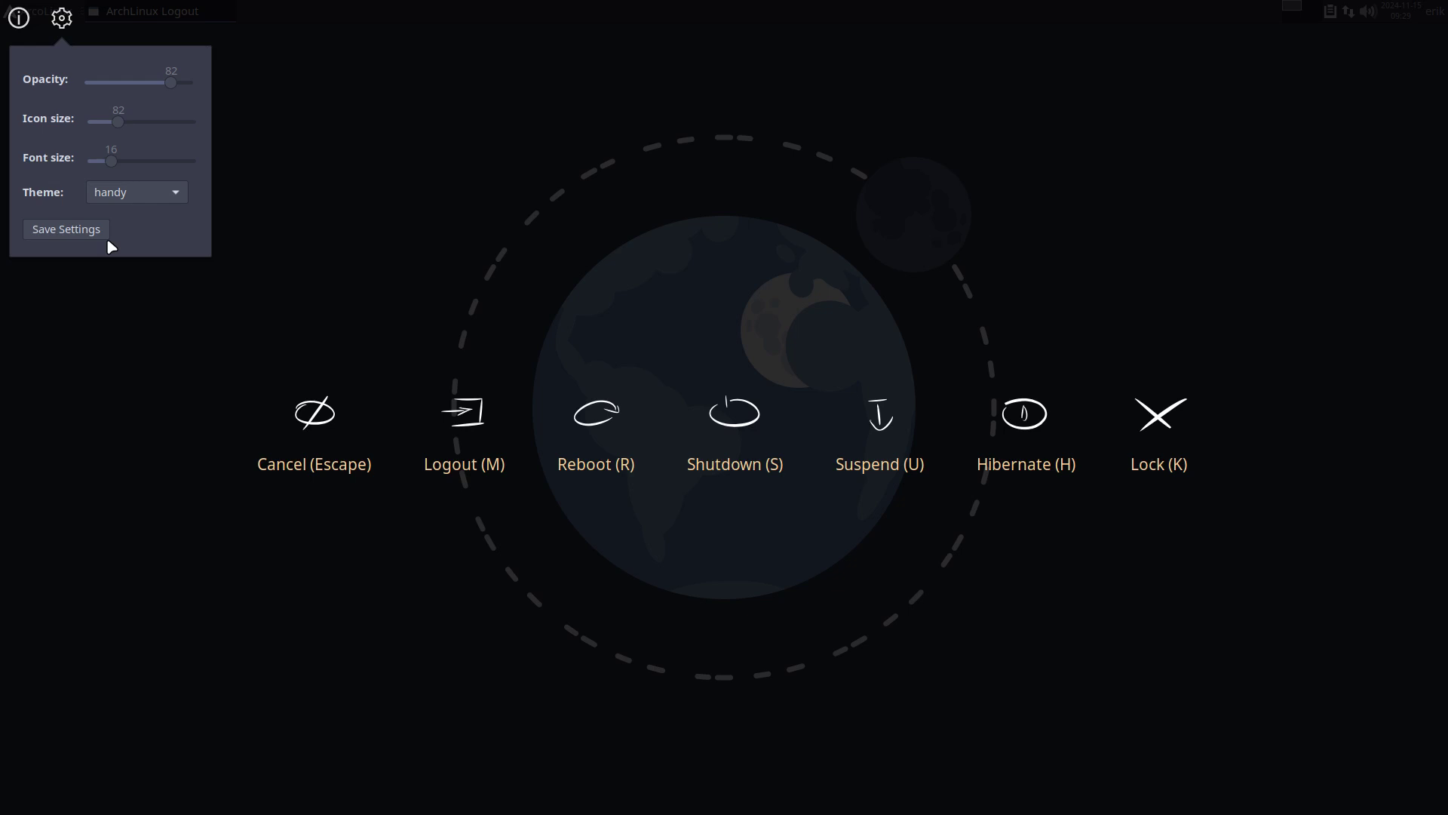
pyautogui.click(157, 190)
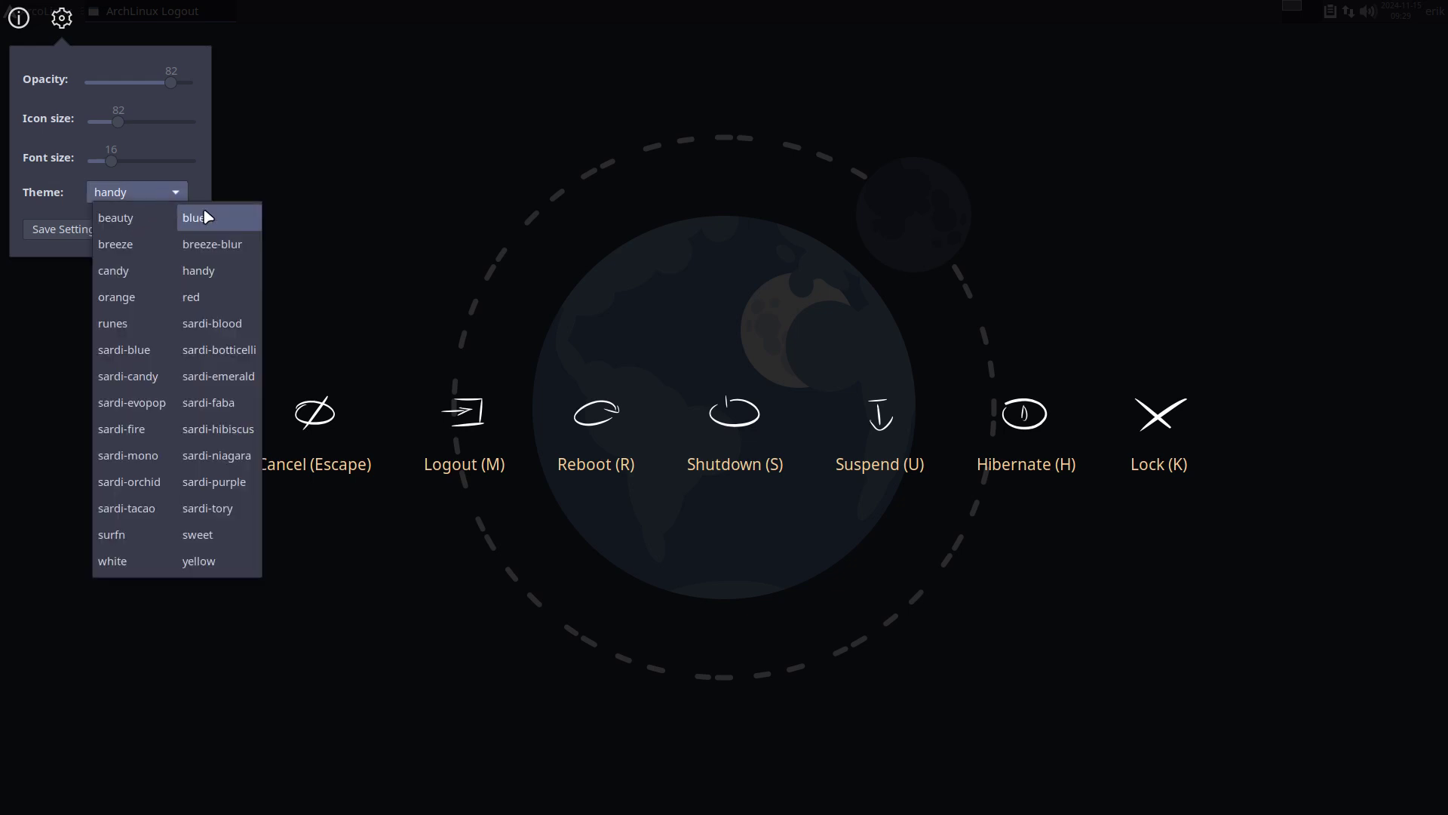
pyautogui.click(213, 241)
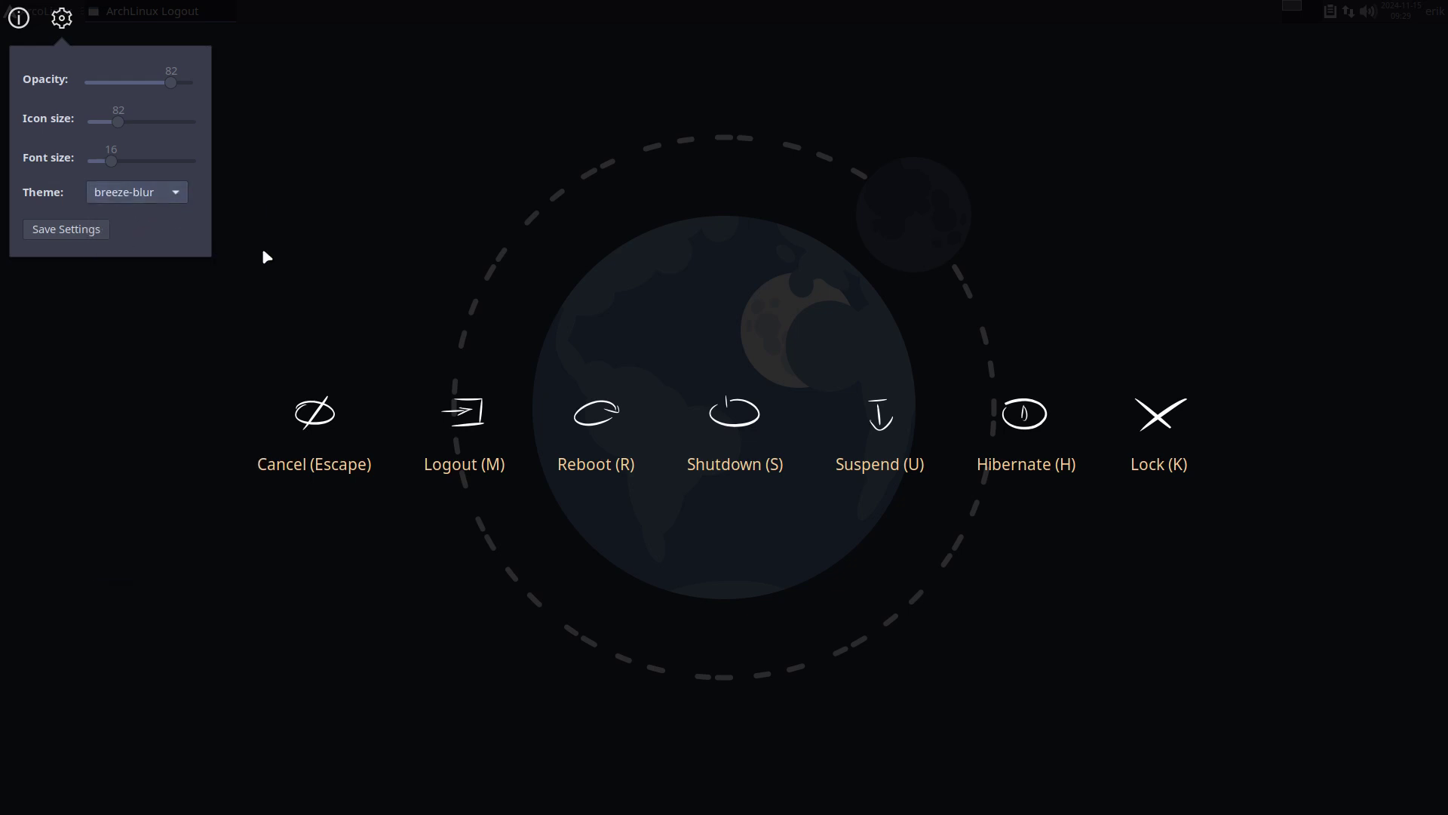
pyautogui.click(100, 236)
pyautogui.press('Escape')
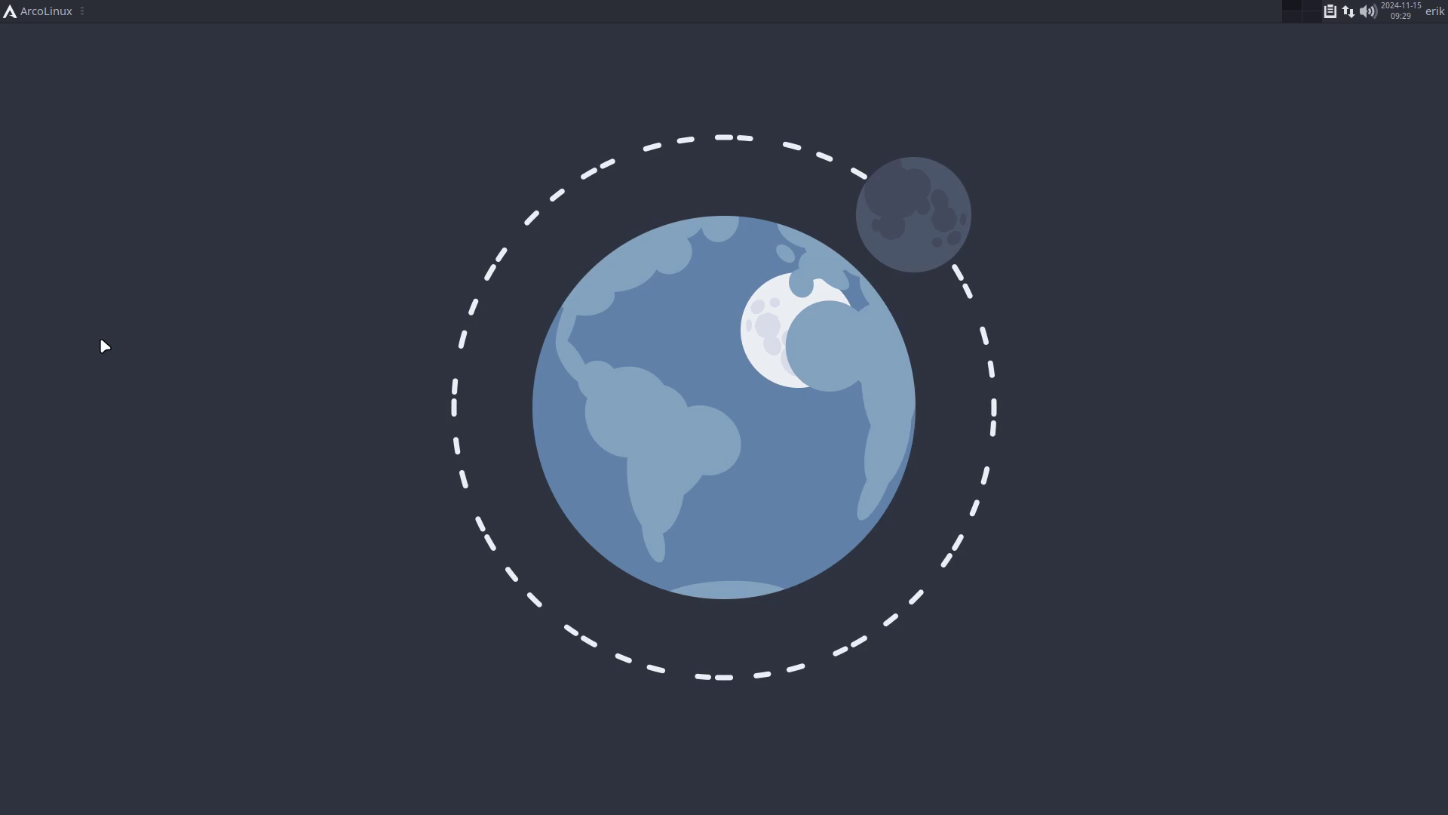
pyautogui.press('super+x')
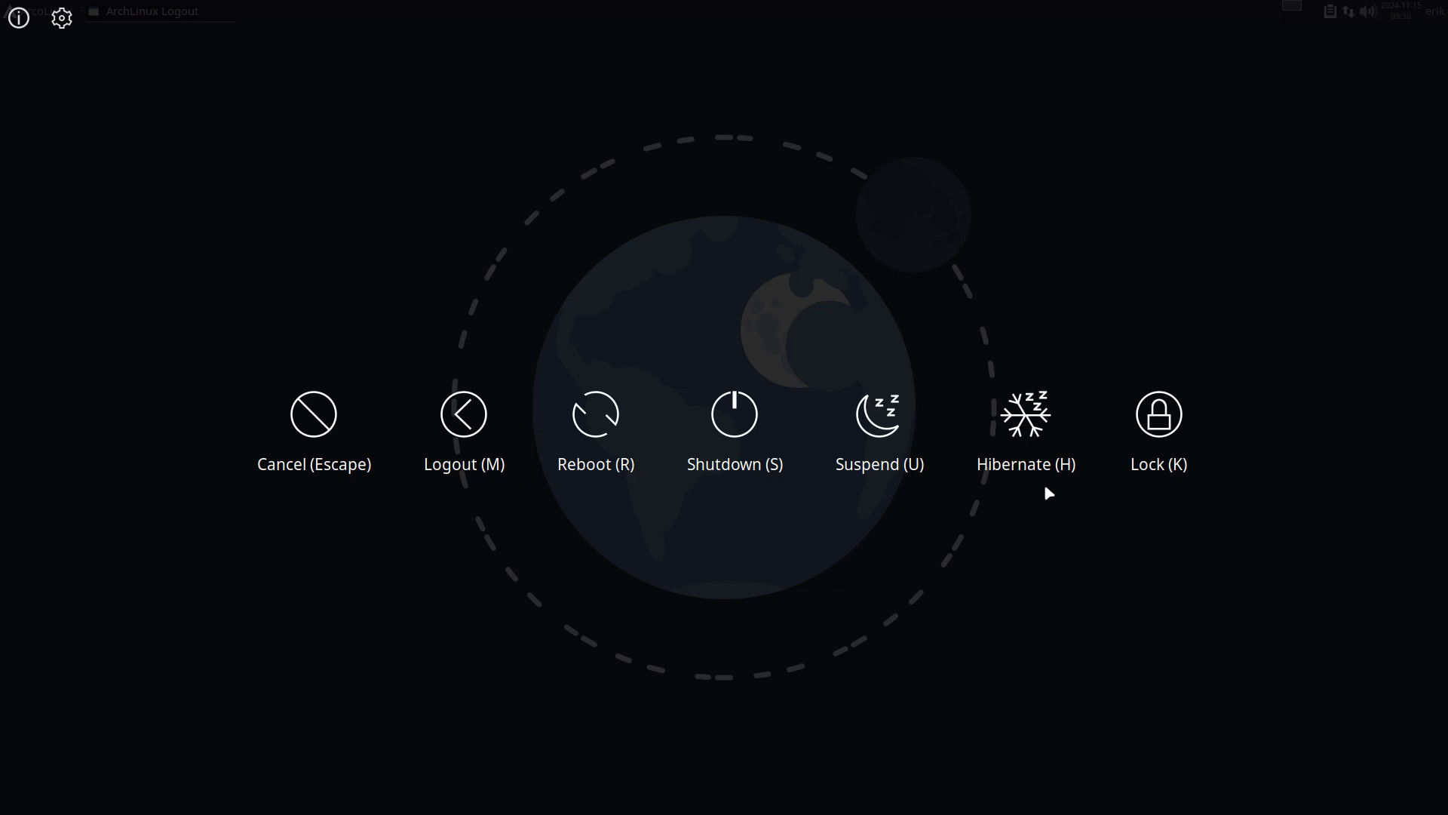
pyautogui.press('Escape')
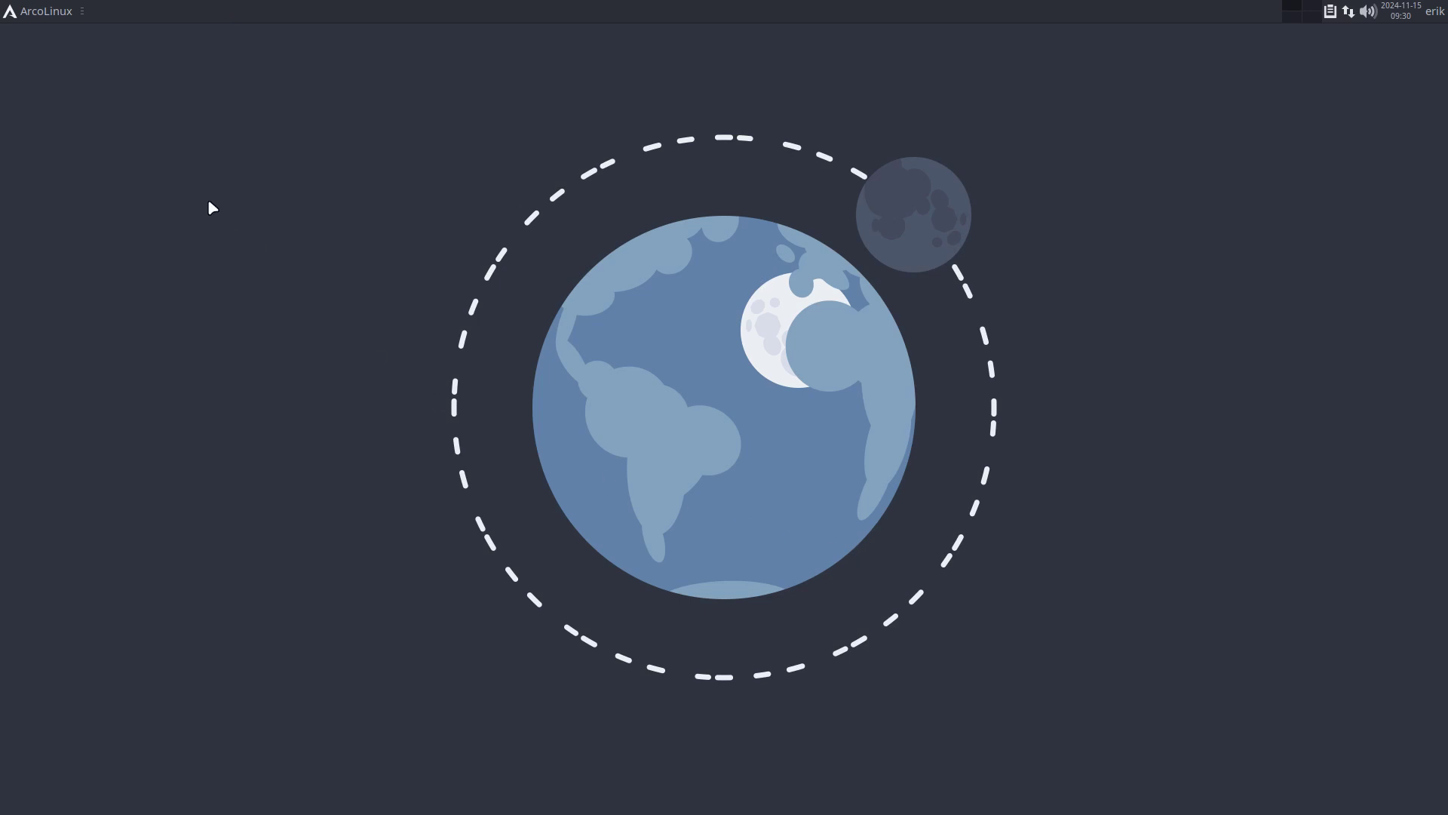
# Open archlinux-logout.conf in Sublime Text, remove suspend and hibernate from the active buttons line, and save the file
pyautogui.press('super+shift+d')
pyautogui.write('sub')
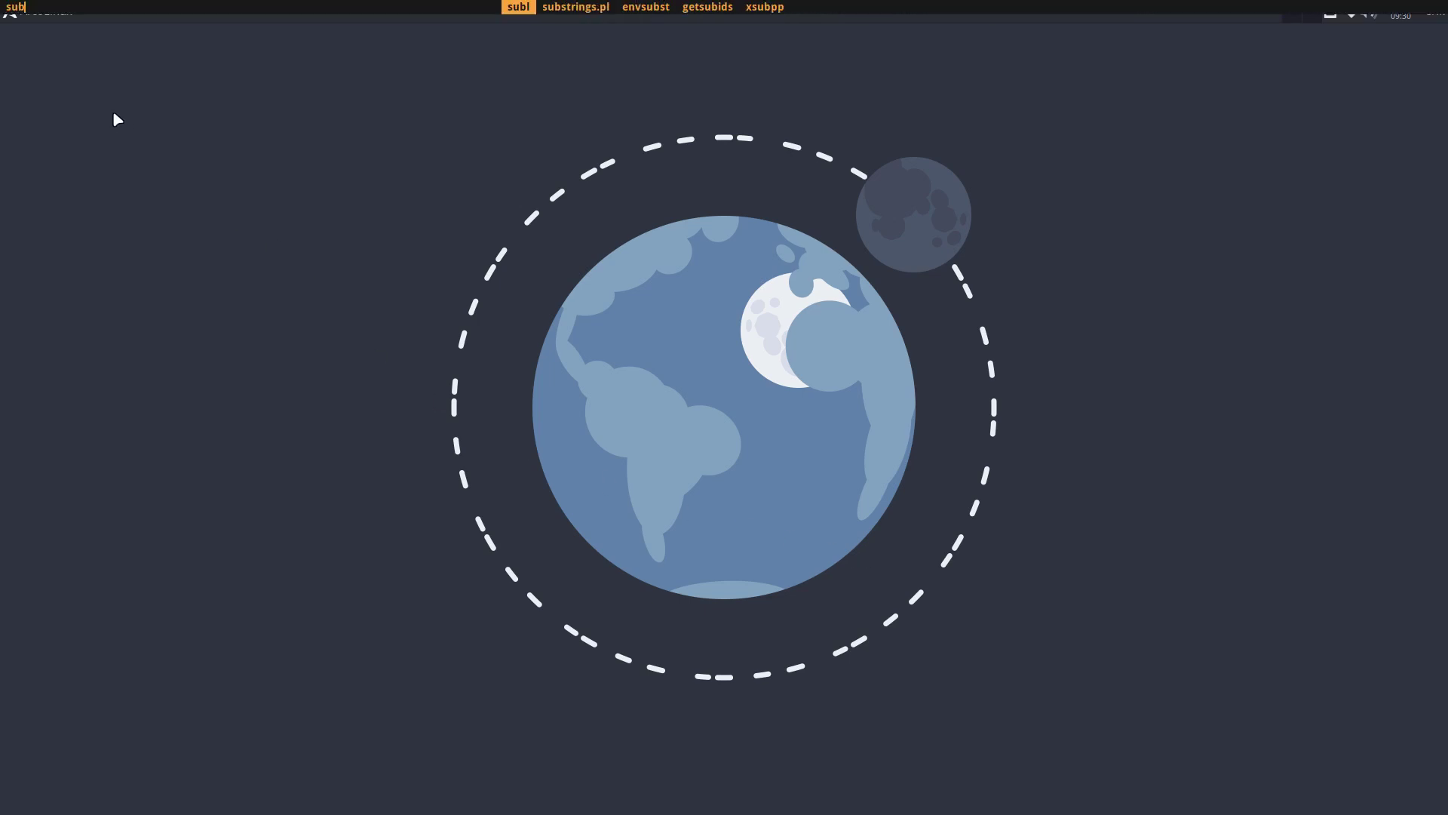
pyautogui.press('Return')
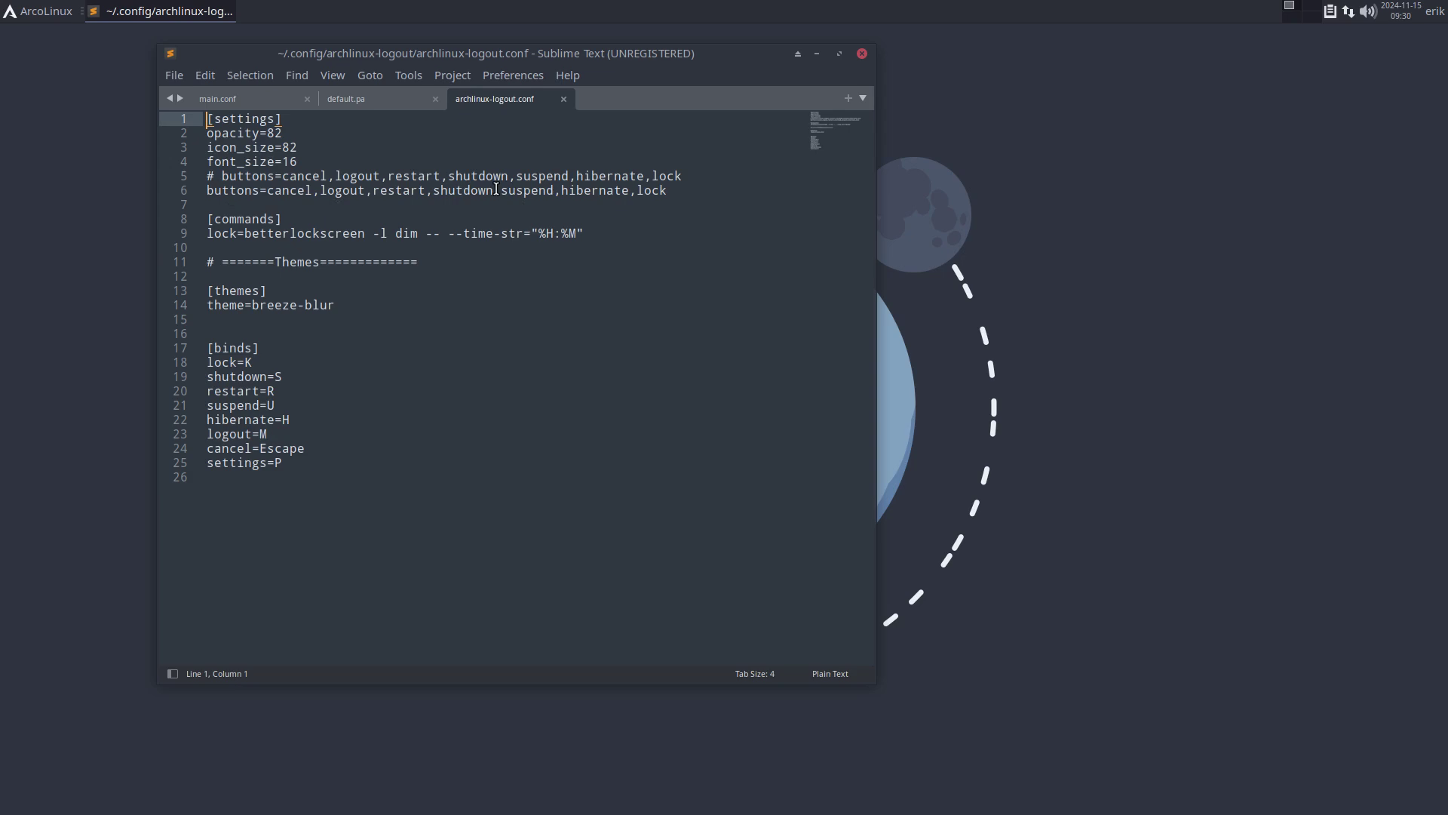
pyautogui.moveTo(494, 190); pyautogui.dragTo(637, 191)
pyautogui.press('BackSpace')
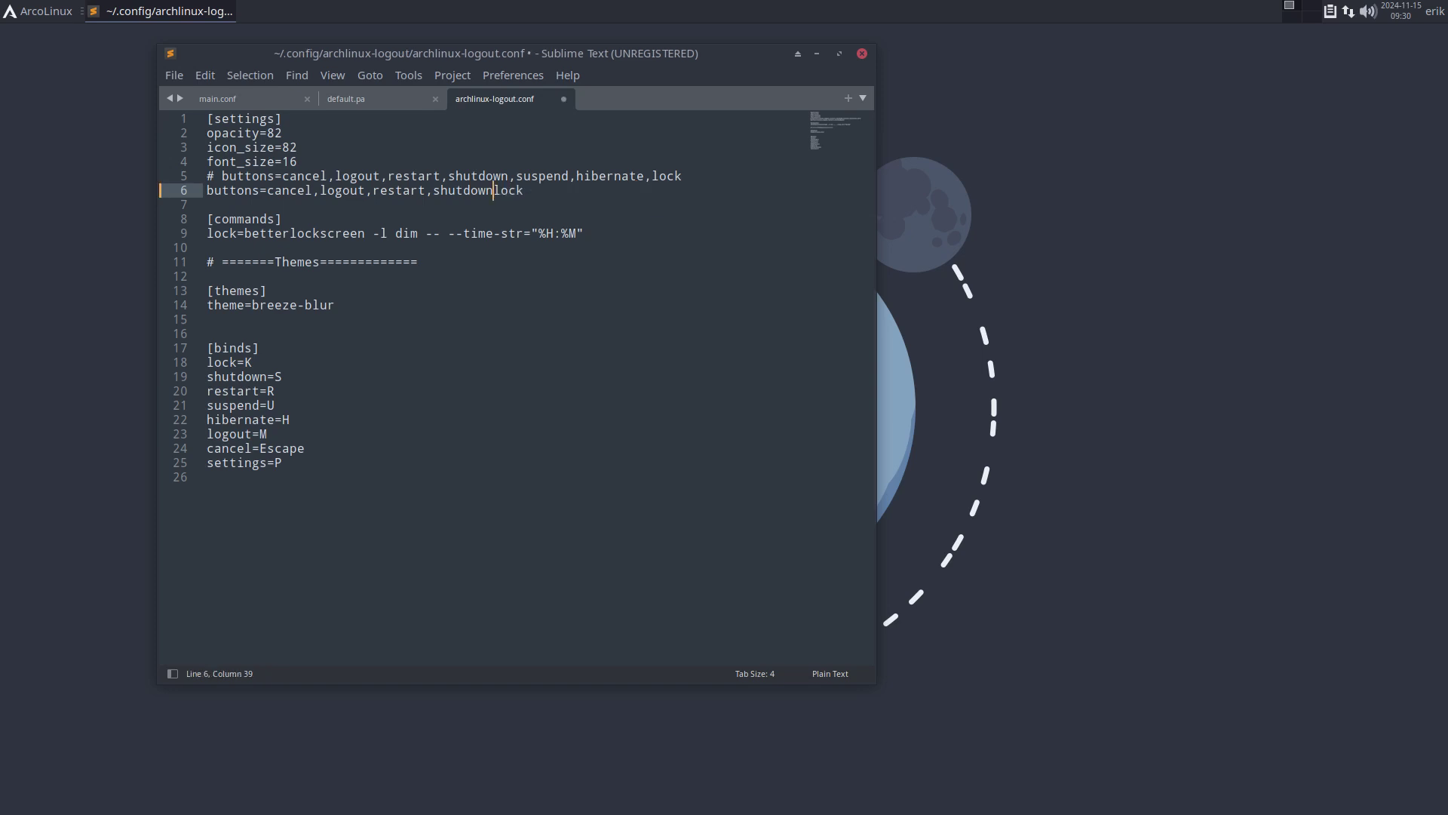
pyautogui.write(',')
pyautogui.hotkey('ctrl', 's')
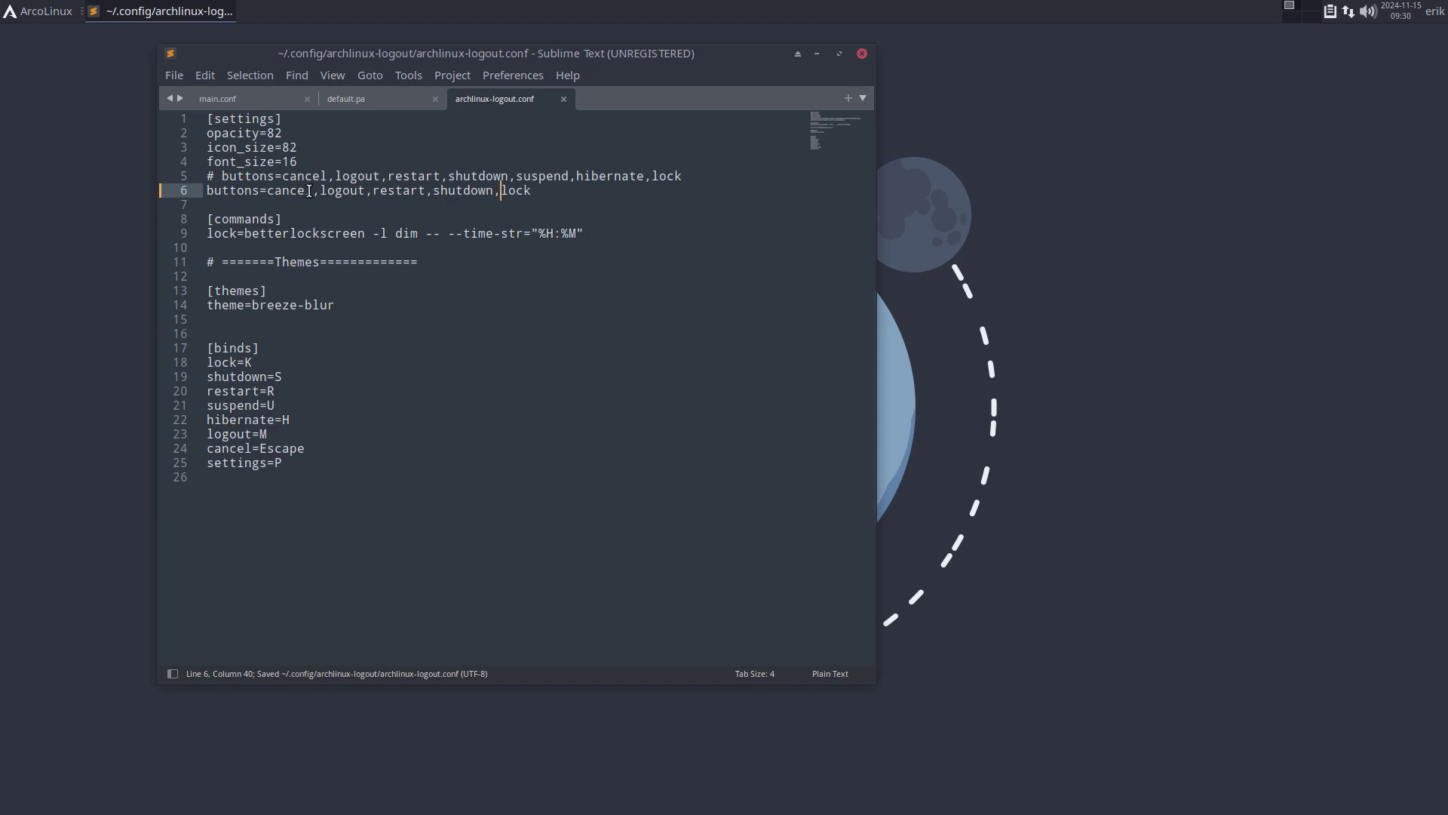
# Review the entries left on the active buttons line and open the logout screen to compare its buttons
pyautogui.click(341, 190)
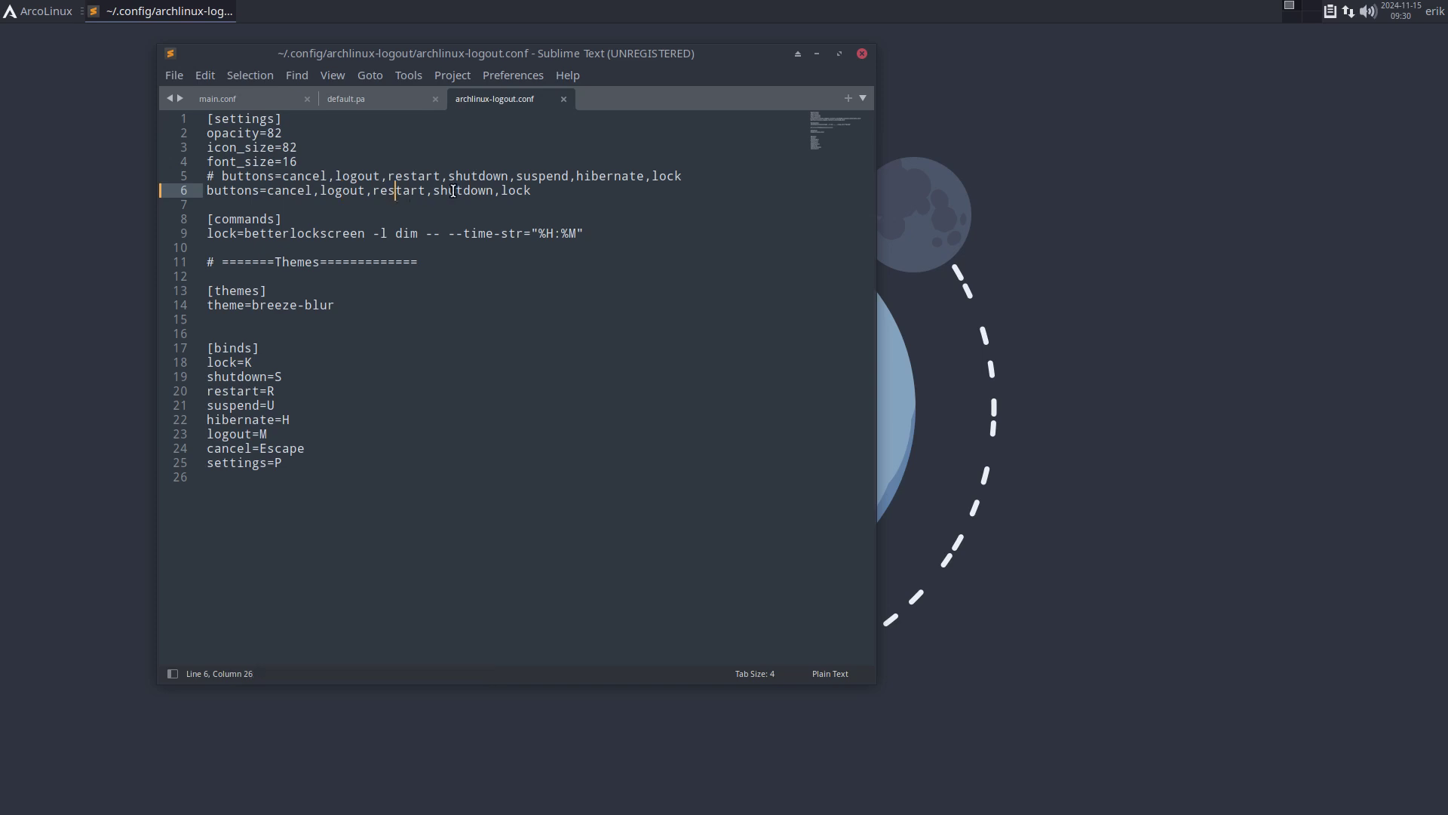
pyautogui.click(453, 191)
pyautogui.click(515, 191)
pyautogui.press('super+x')
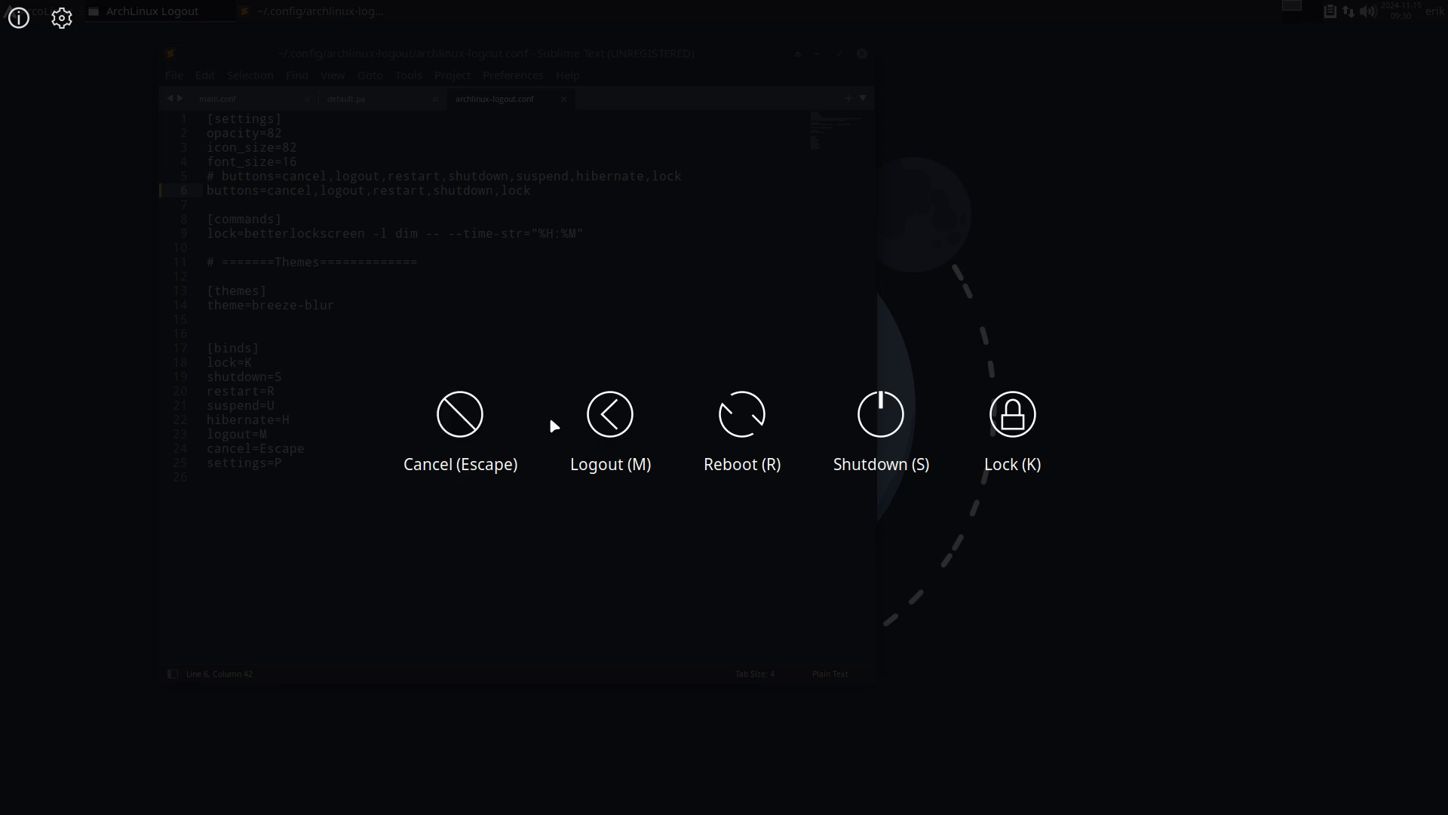
# Lock the session from the logout screen and unlock it by entering the account password
pyautogui.click(1019, 446)
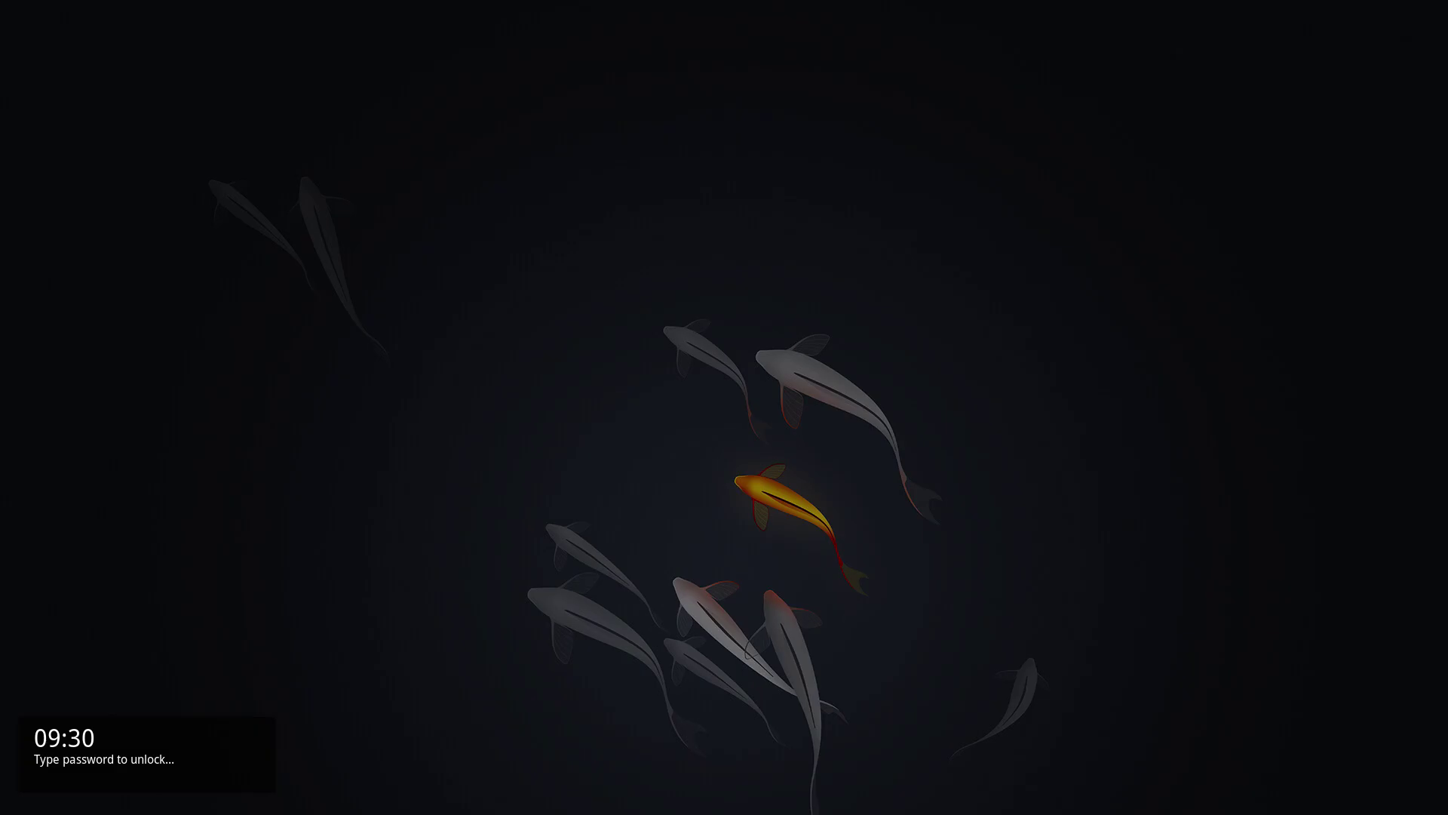
pyautogui.write('****')
pyautogui.press('Return')
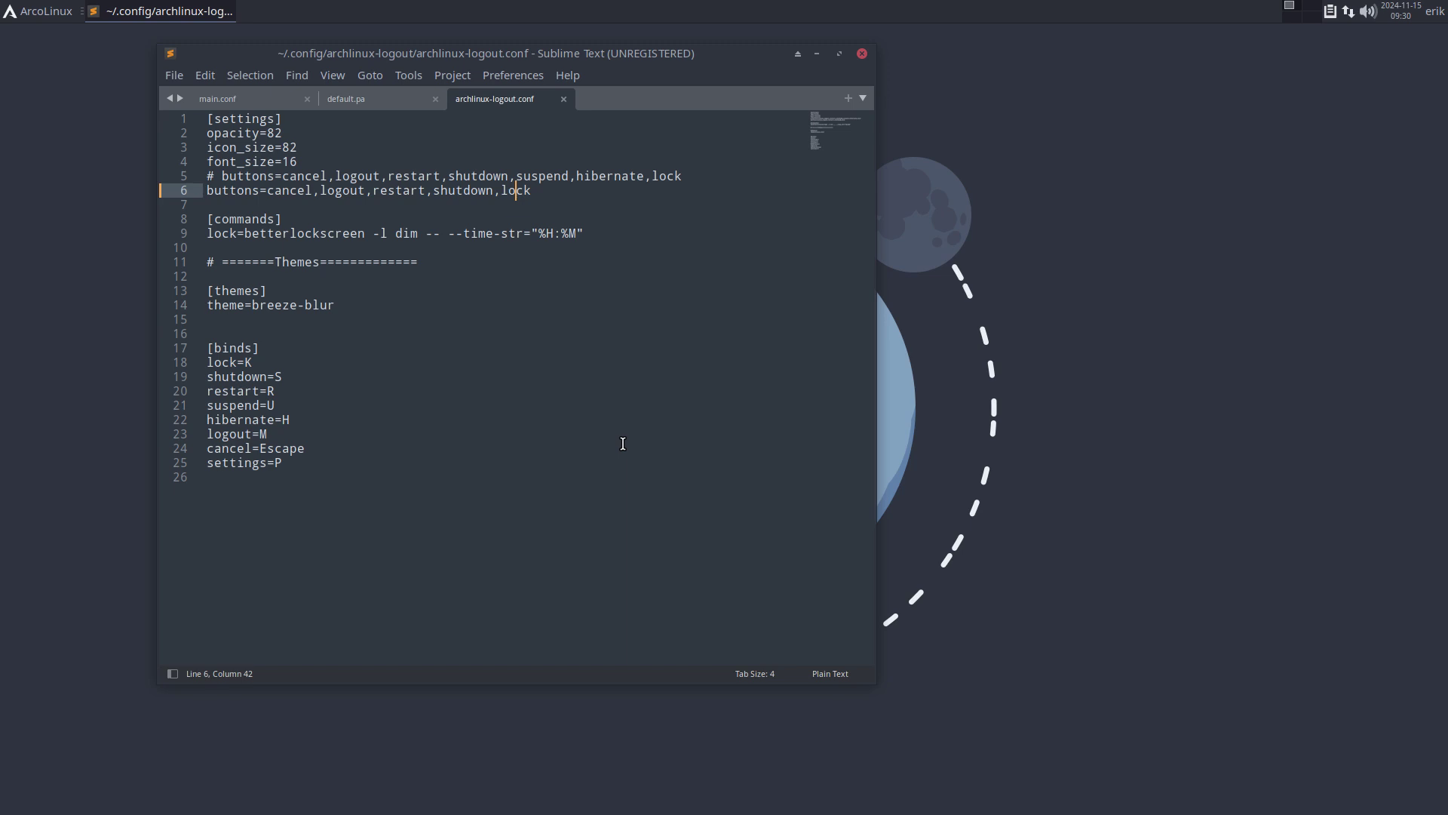
# Open ArchLinux Betterlockscreen, enlarge its window to look through the available lockscreen images, and close it without applying one
pyautogui.click(15, 12)
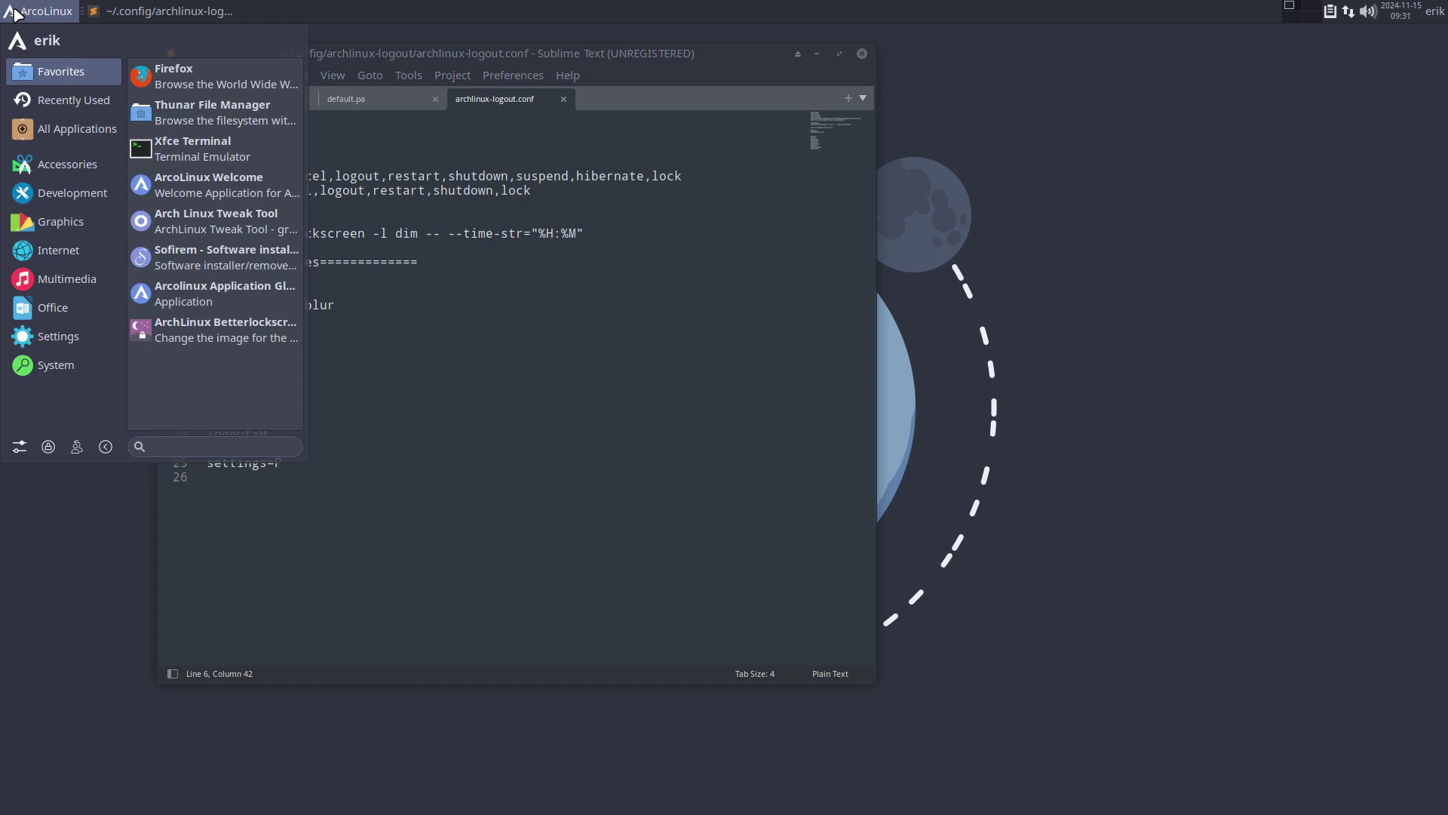
pyautogui.write('btt')
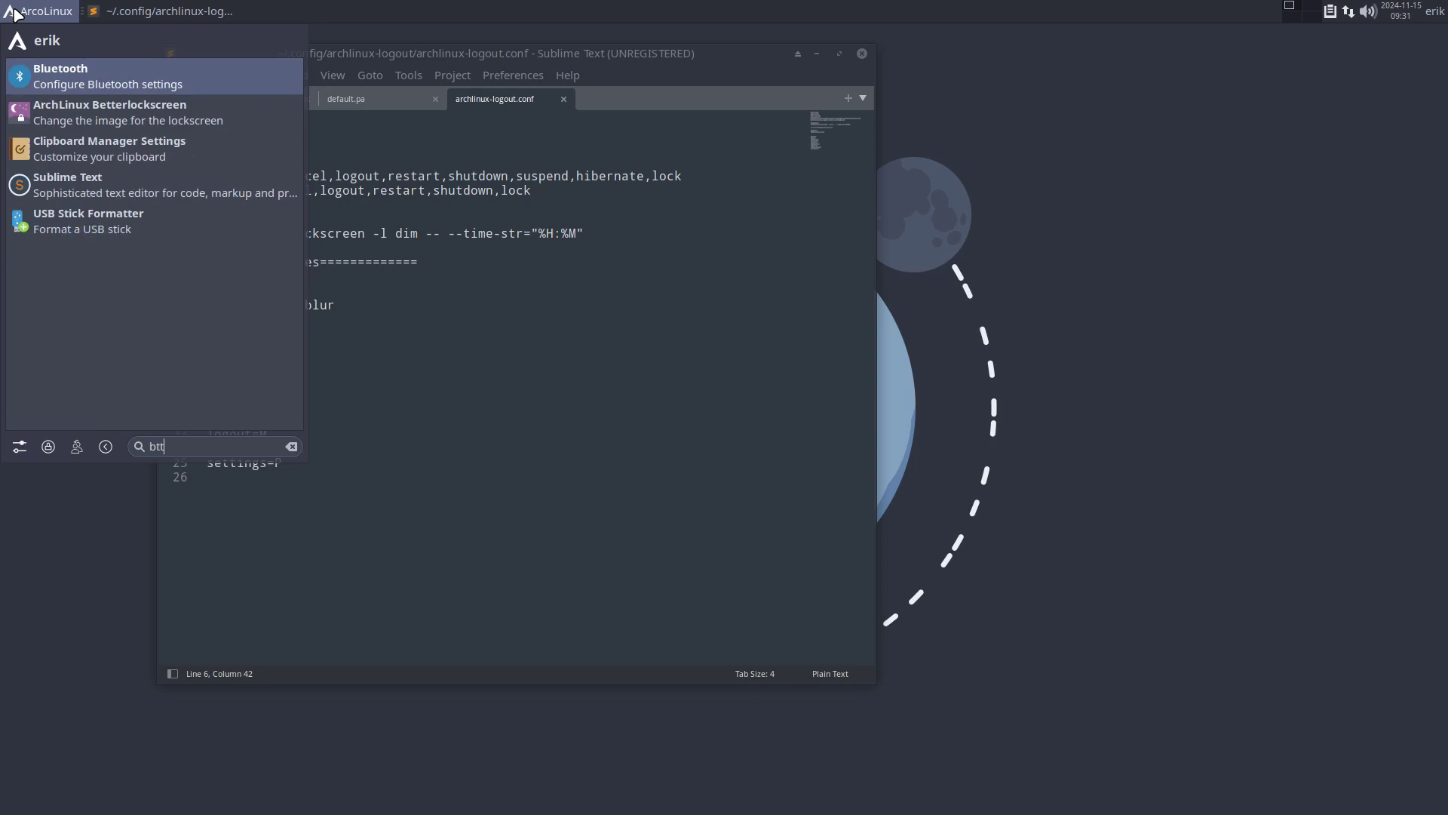
pyautogui.press('Down')
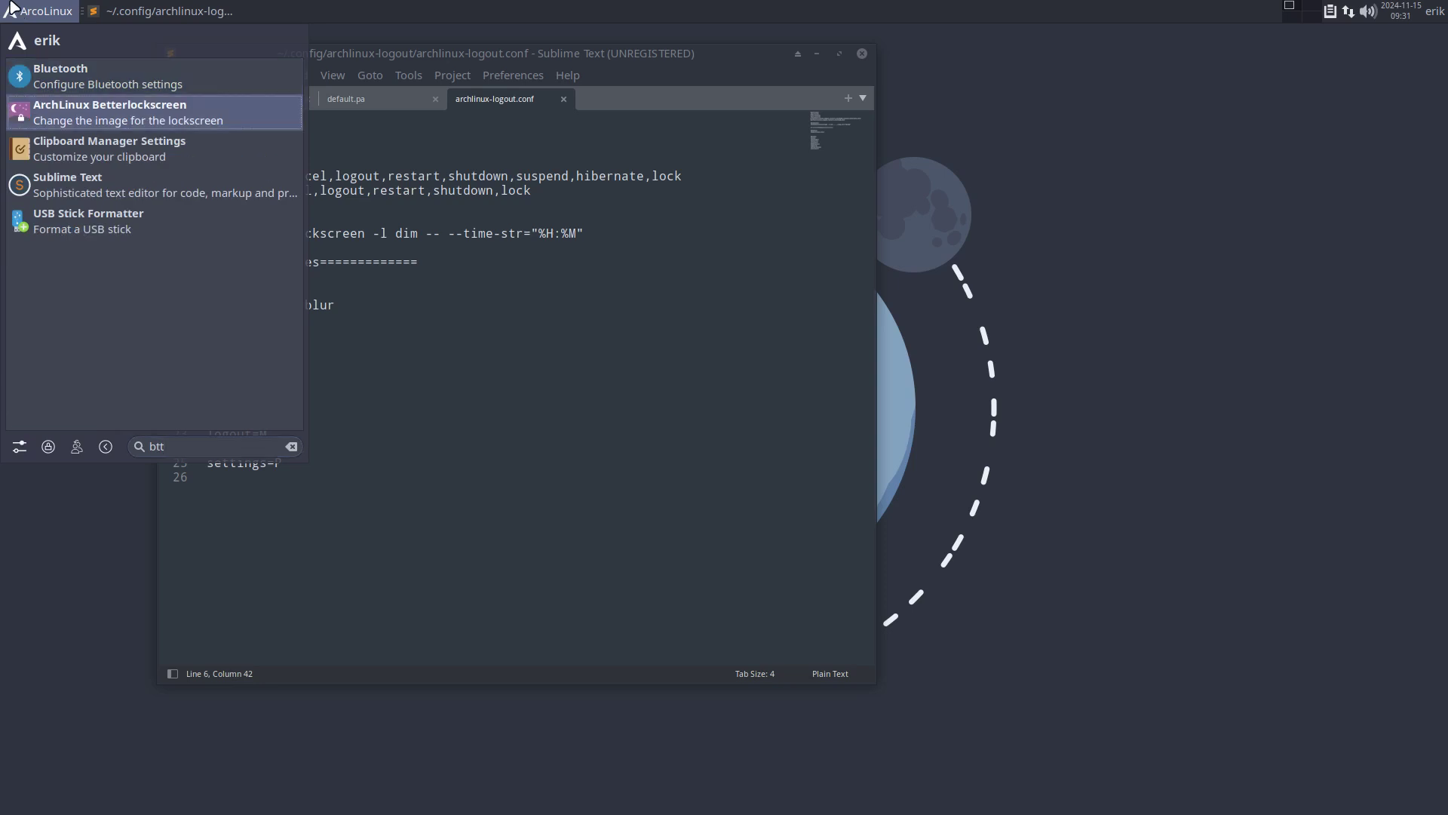
pyautogui.click(149, 121)
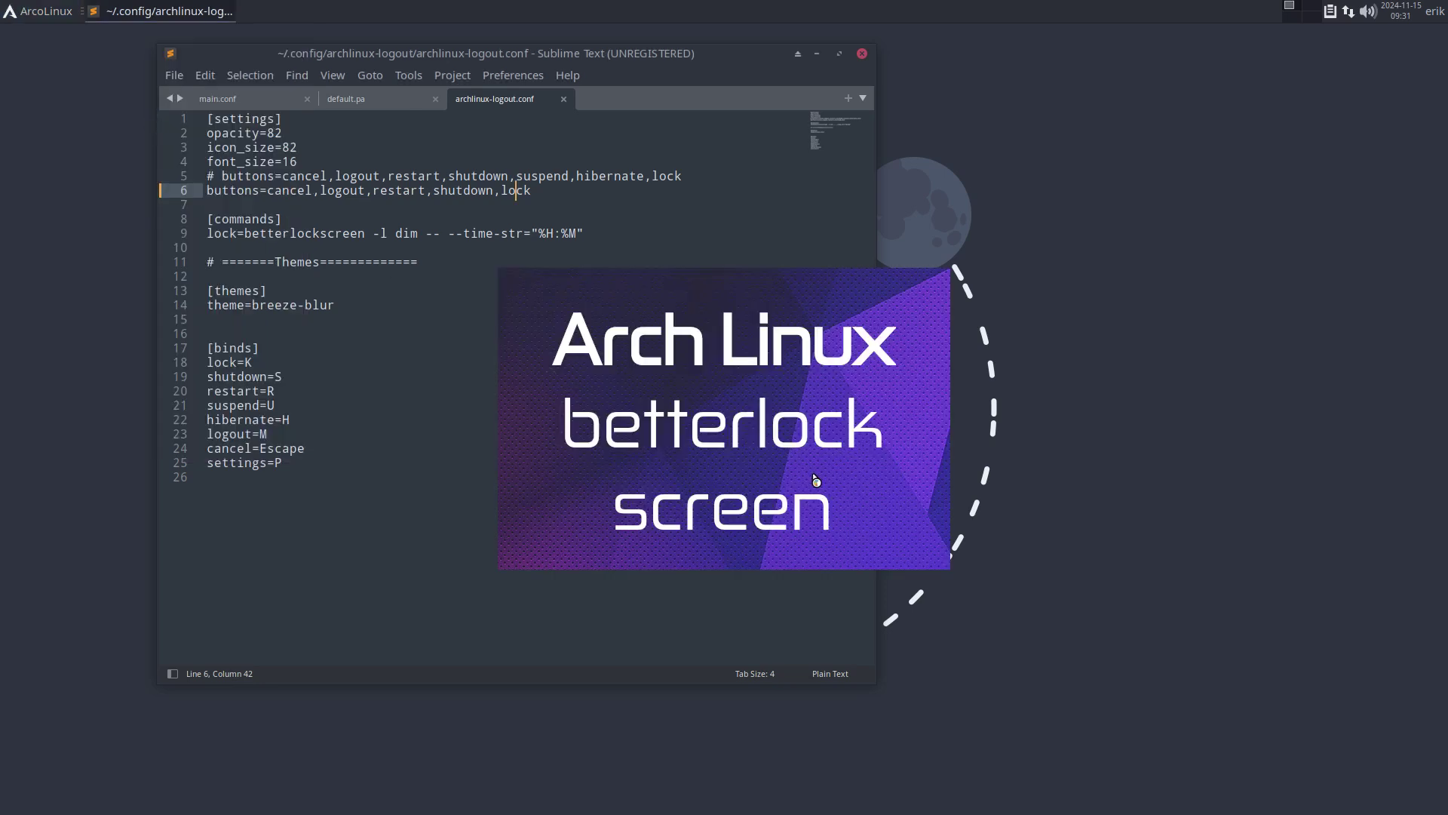
pyautogui.scroll(-5, 831, 440)
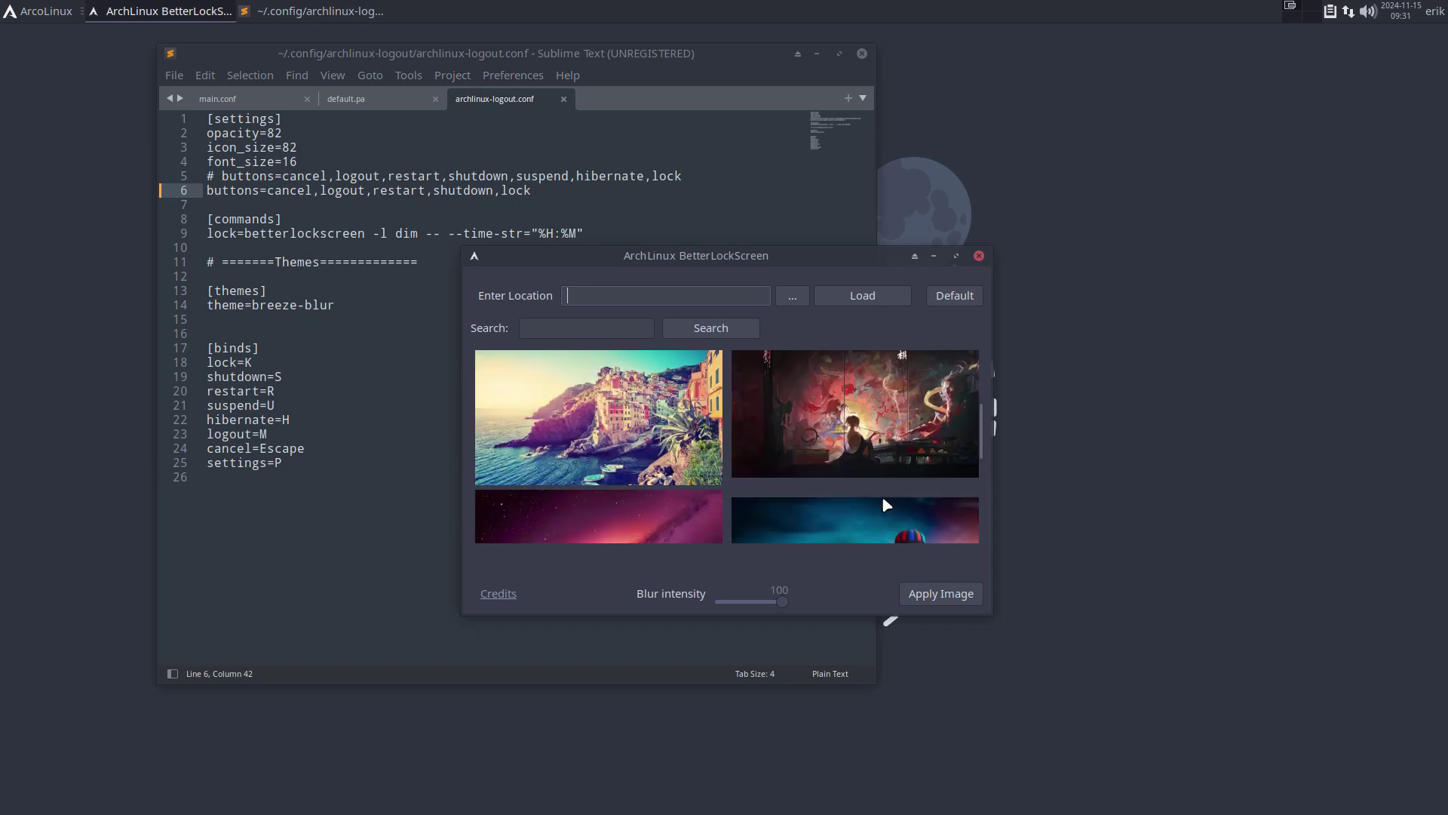
pyautogui.moveTo(930, 260); pyautogui.dragTo(834, 84)
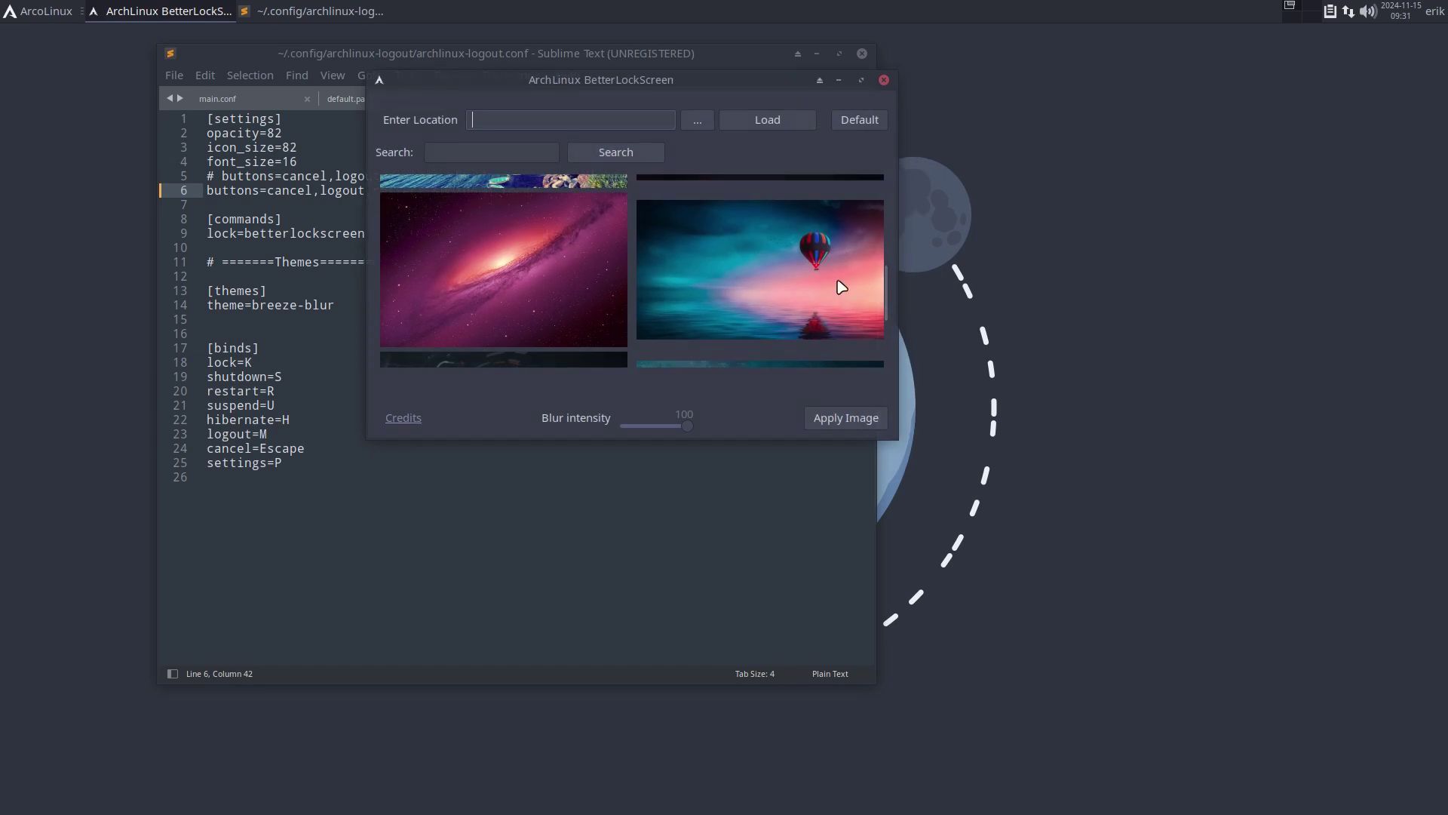
pyautogui.moveTo(889, 432); pyautogui.dragTo(1229, 664)
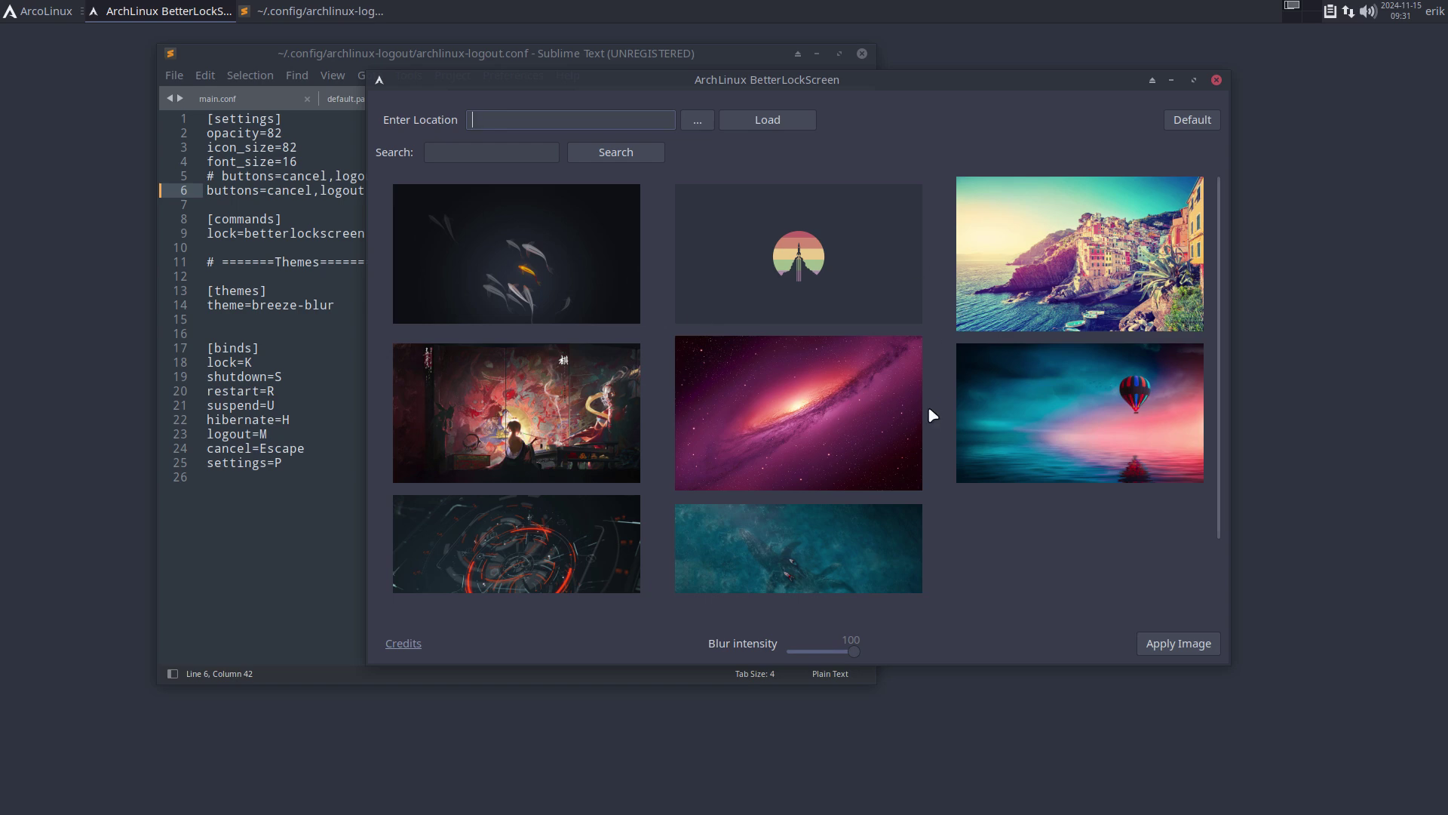
pyautogui.click(1216, 80)
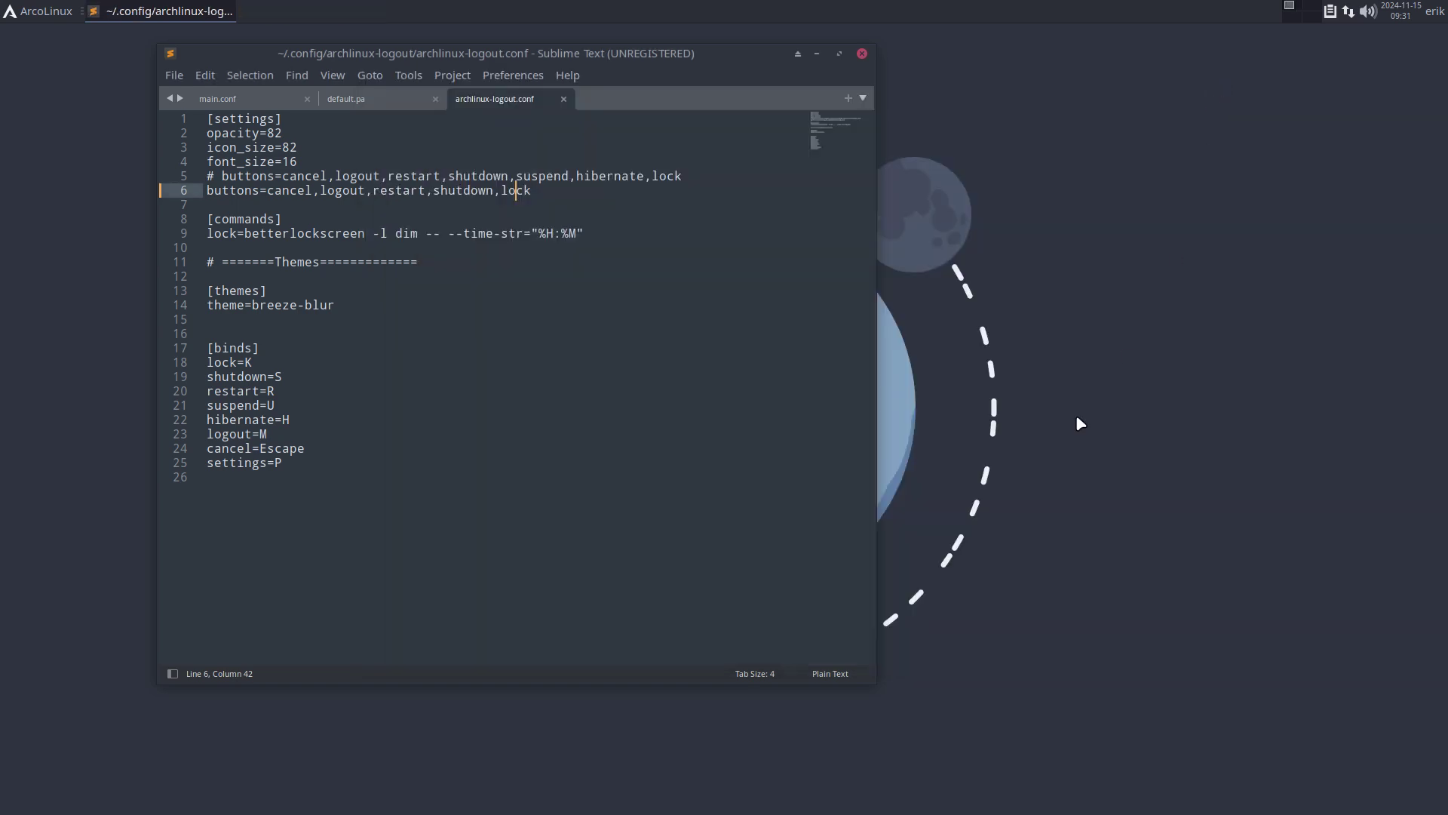
pyautogui.write('k')
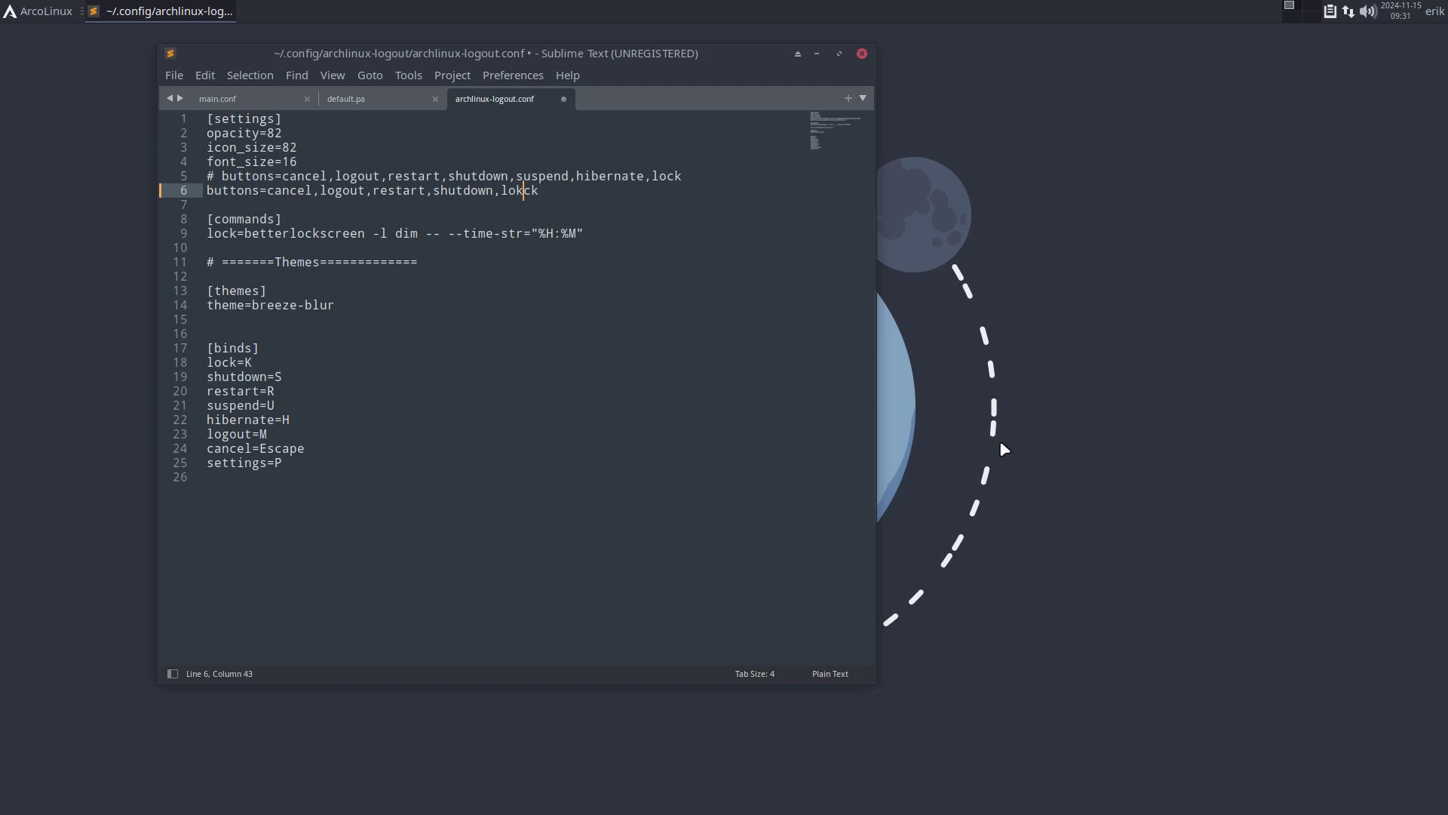
pyautogui.press('BackSpace')
pyautogui.hotkey('ctrl', 's')
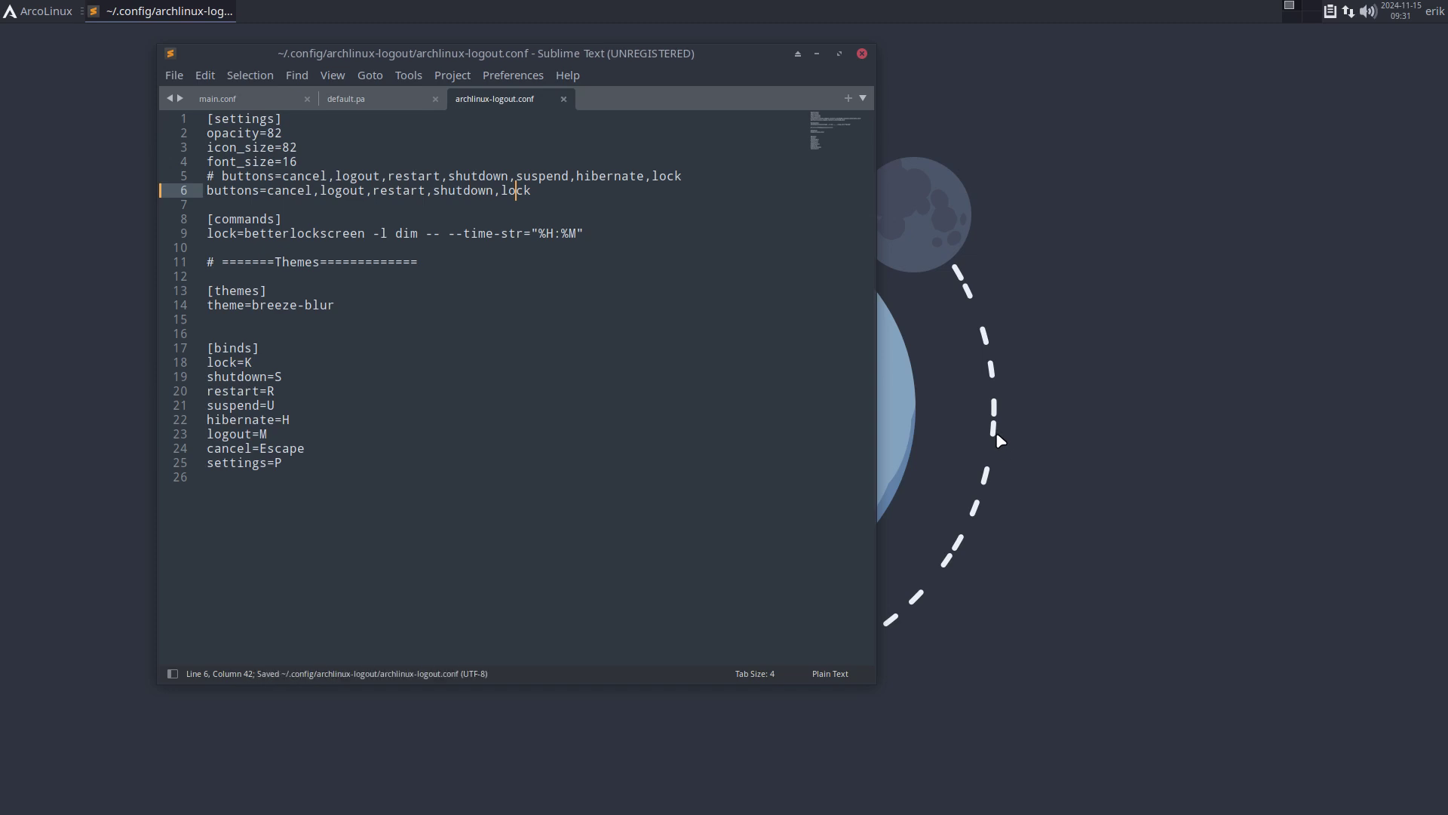